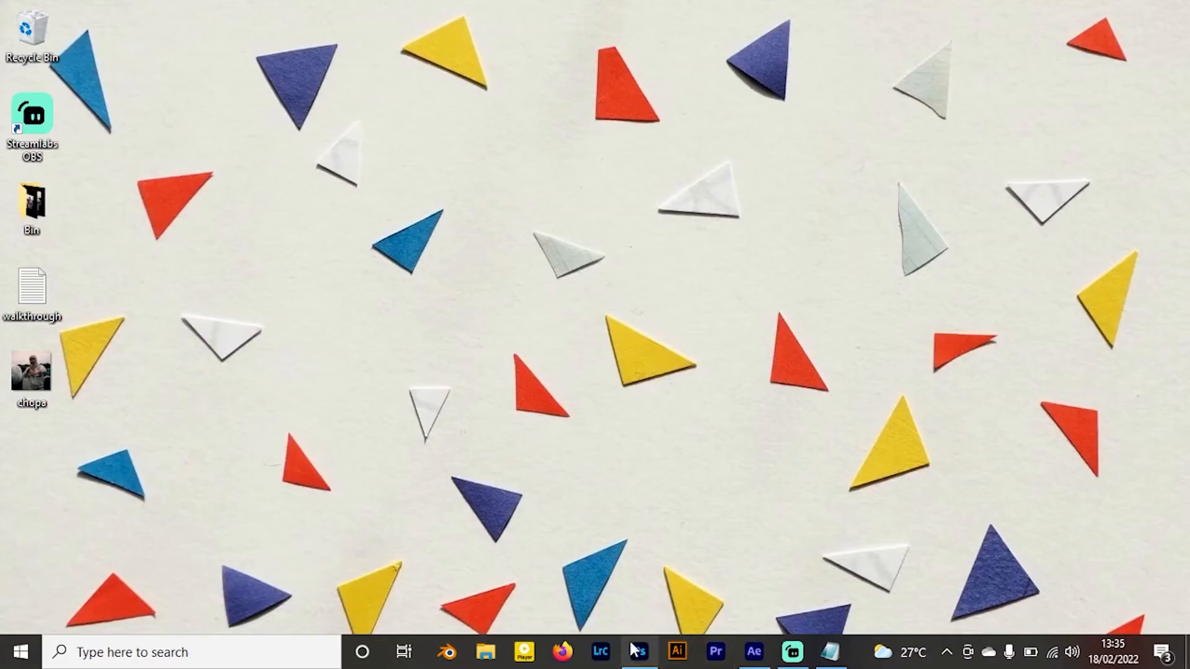
View the chopa photo from the desktop at full size, close it and reposition its file on the desktop
{"action": "left_click_drag", "start_coordinate": [28, 369], "coordinate": [115, 129]}
{"action": "double_click", "coordinate": [104, 116]}
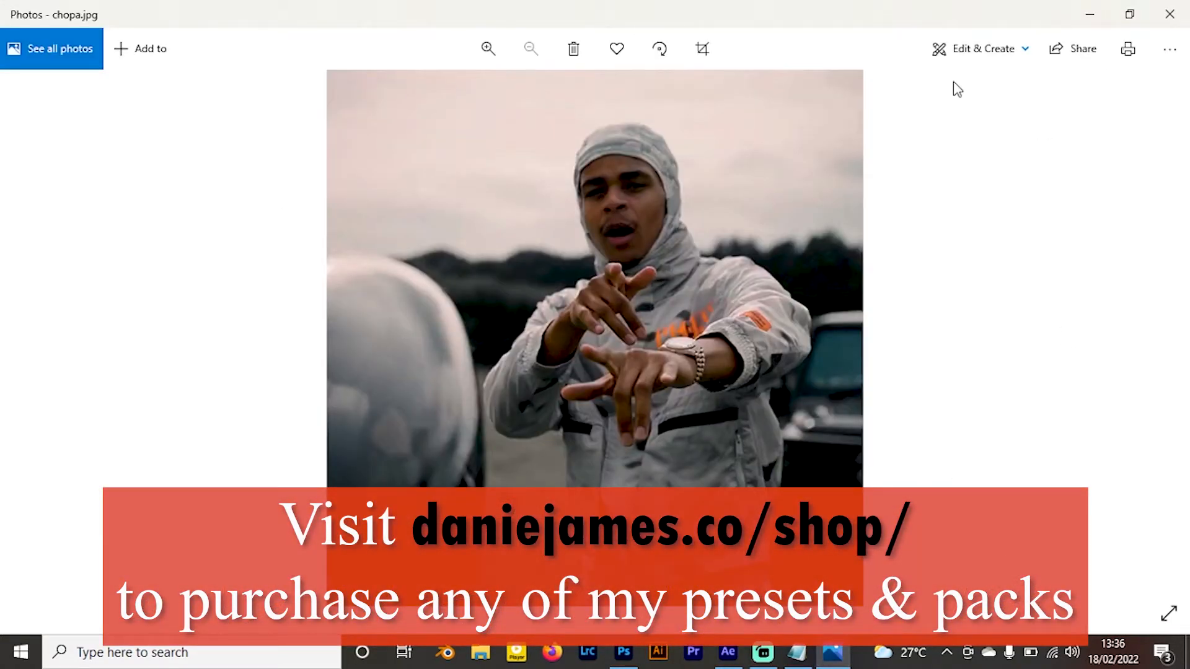
{"action": "left_click", "coordinate": [1169, 13]}
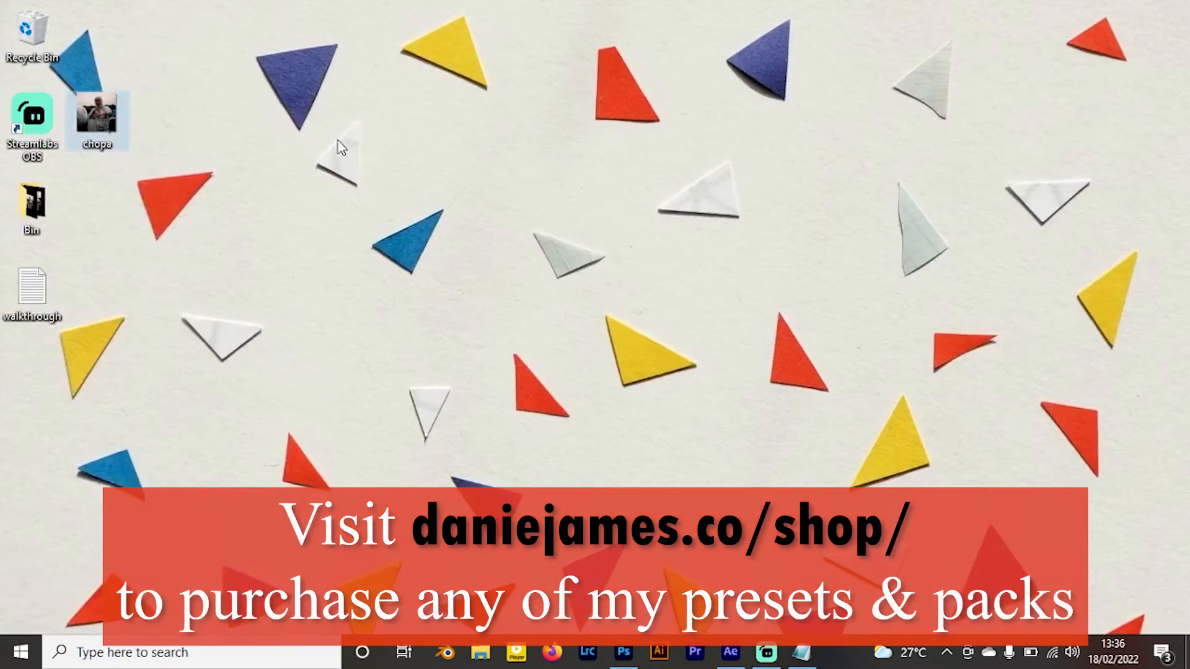
{"action": "left_click_drag", "start_coordinate": [101, 111], "coordinate": [93, 200]}
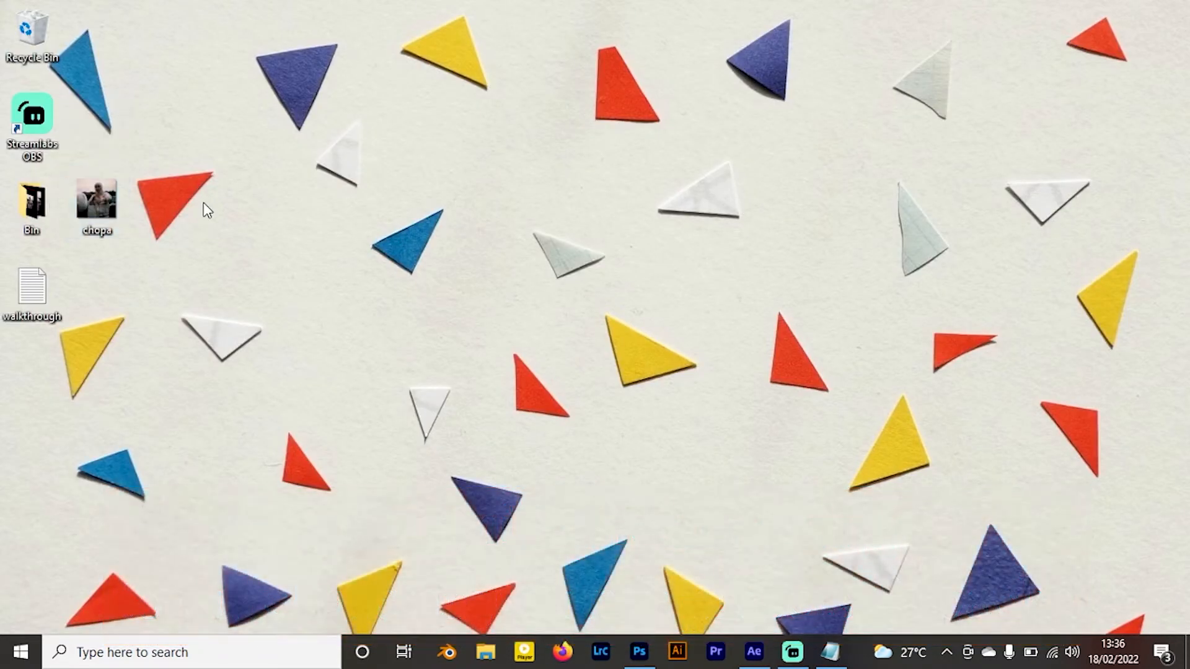
Switch to Photoshop and place the chopa photo into the Untitled-1 document at 24% scale
{"action": "left_click_drag", "start_coordinate": [109, 229], "coordinate": [640, 193]}
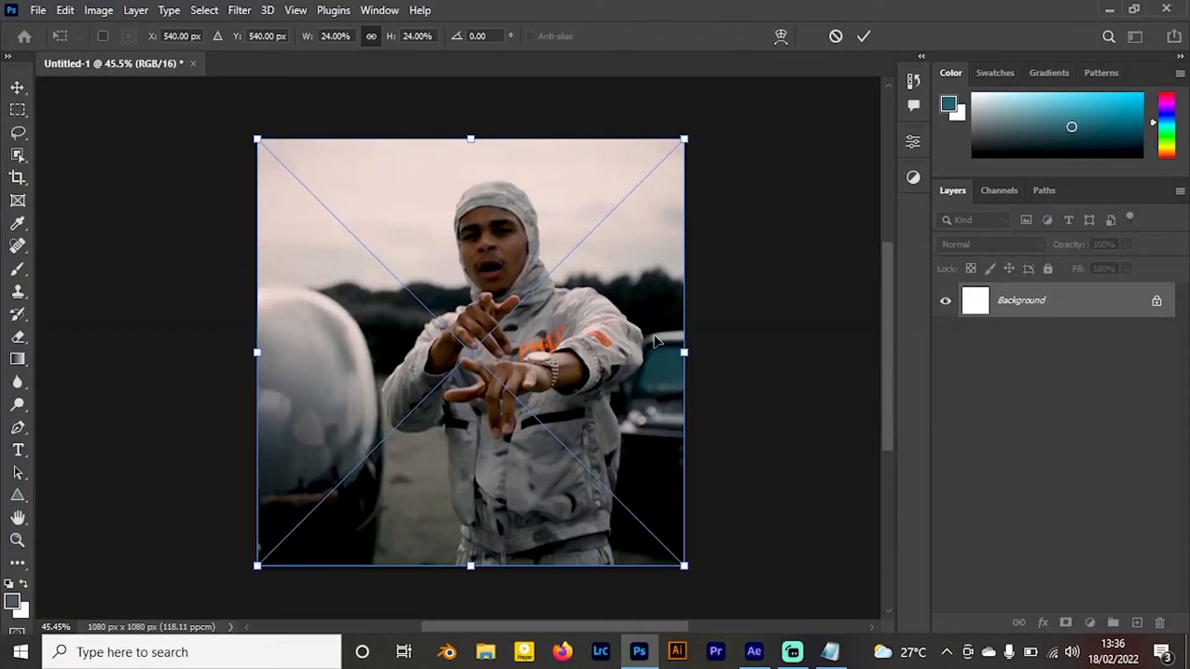
{"action": "left_click", "coordinate": [862, 35]}
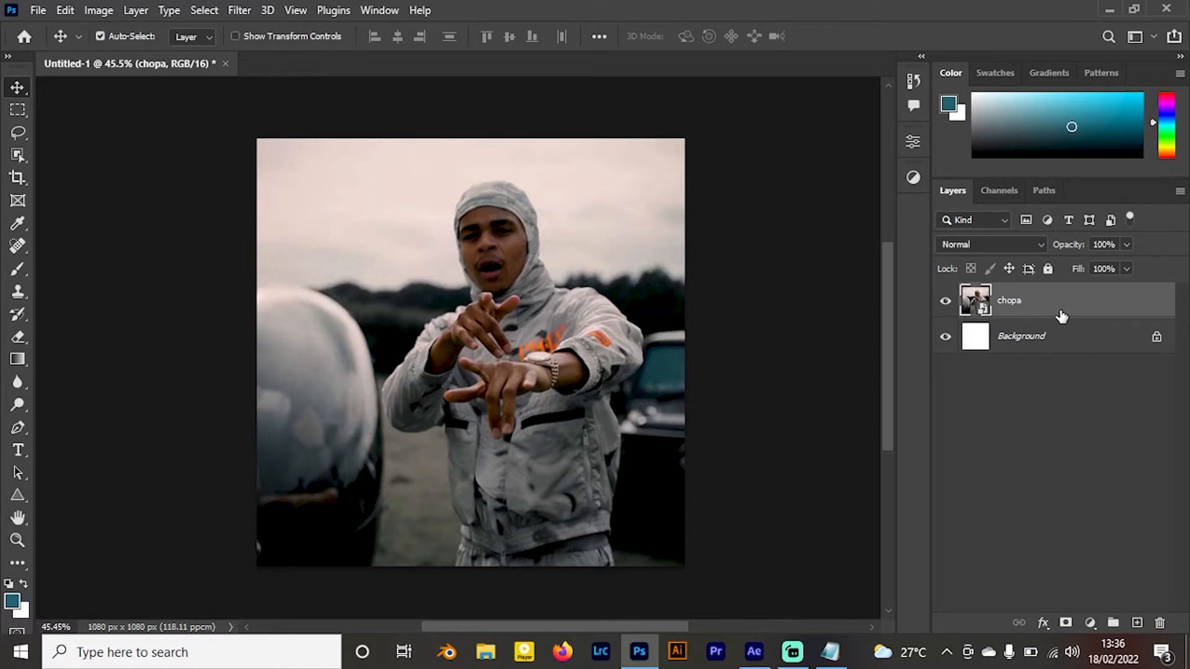
Duplicate the chopa layer and hide the original beneath the copy
{"action": "key", "text": "ctrl+j"}
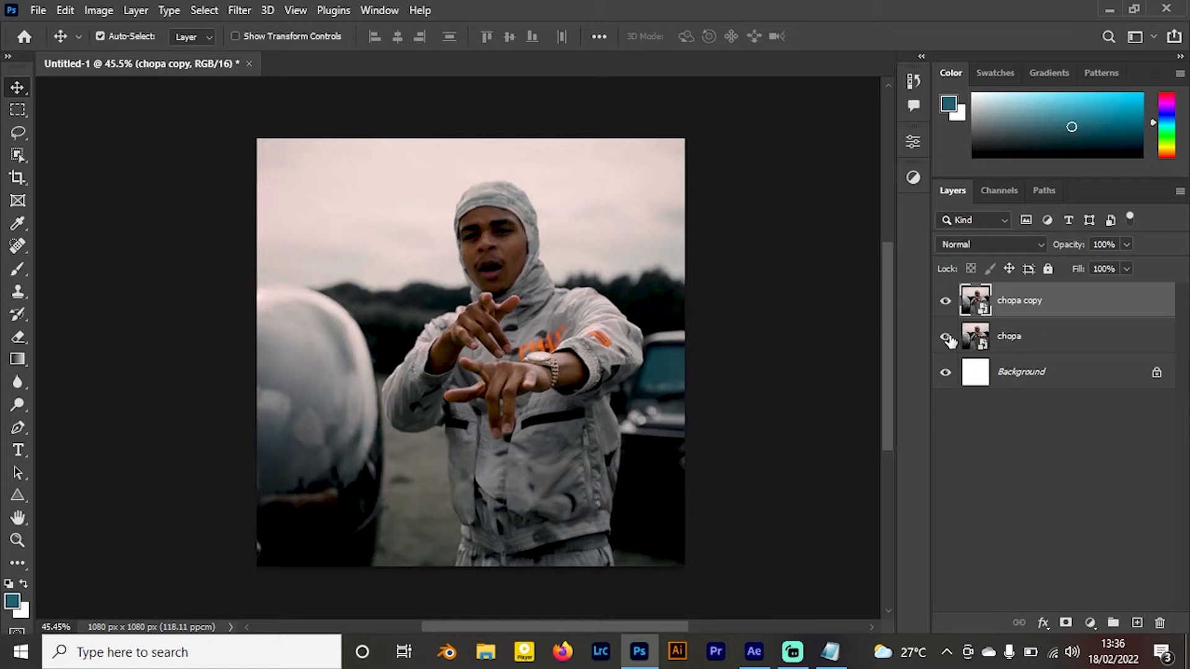
{"action": "left_click", "coordinate": [945, 337]}
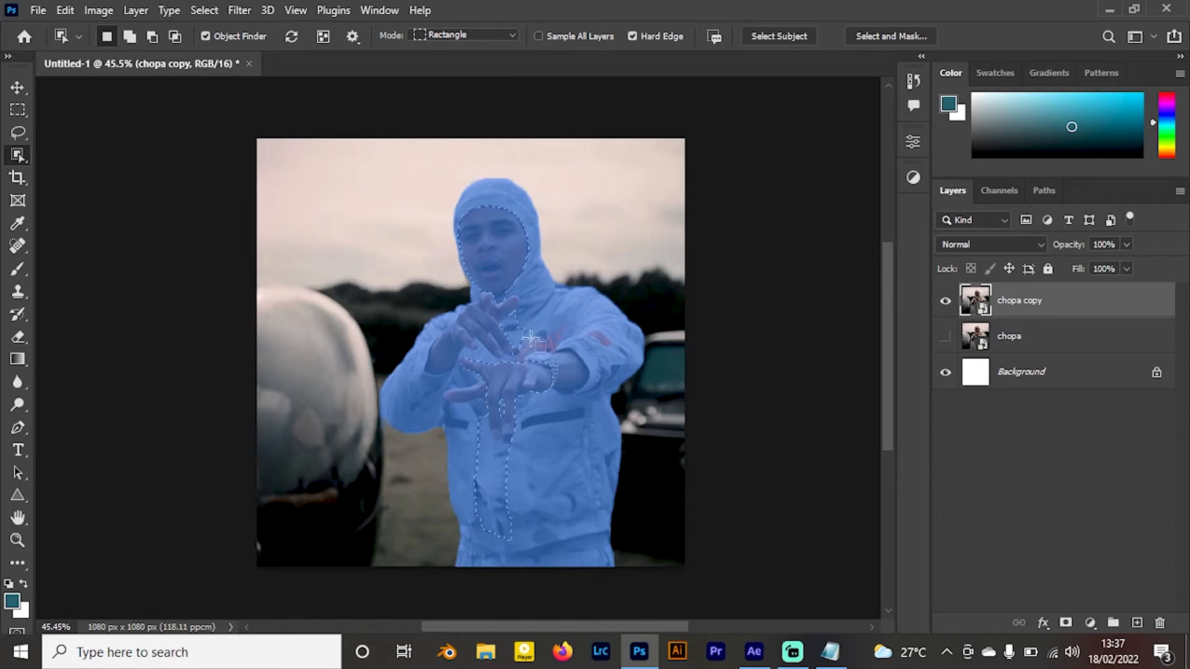
Select the man as the subject on the chopa copy layer and output the selection as a layer mask through Select and Mask
{"action": "left_click", "coordinate": [780, 36]}
{"action": "left_click", "coordinate": [541, 251]}
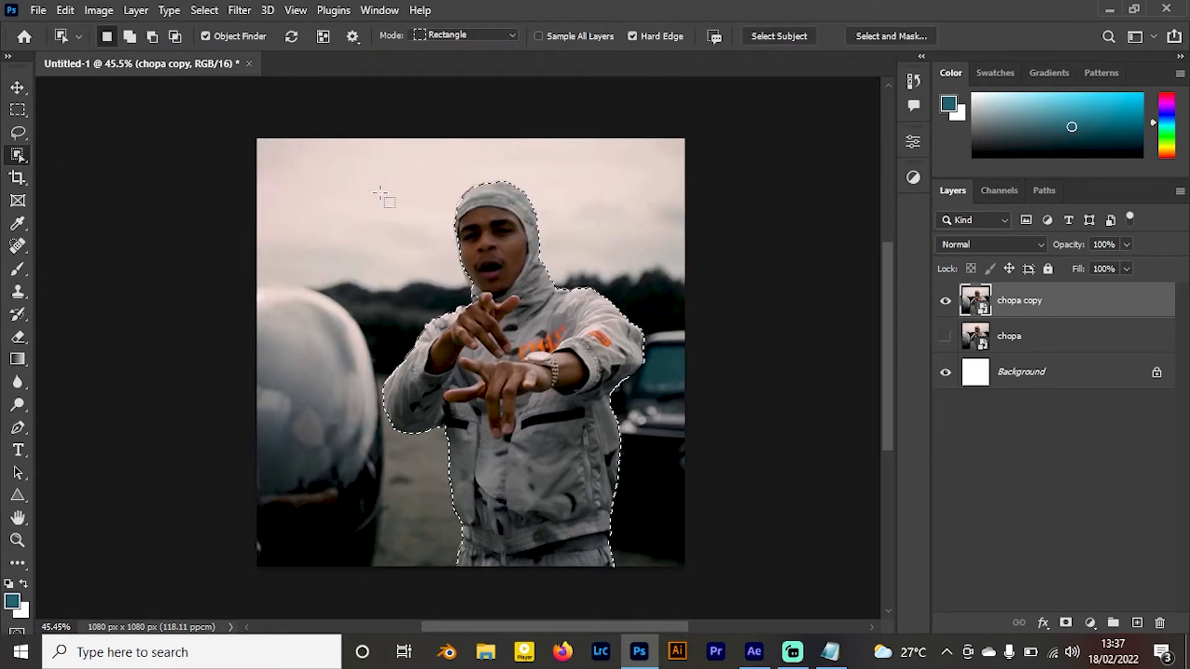
{"action": "left_click", "coordinate": [898, 36]}
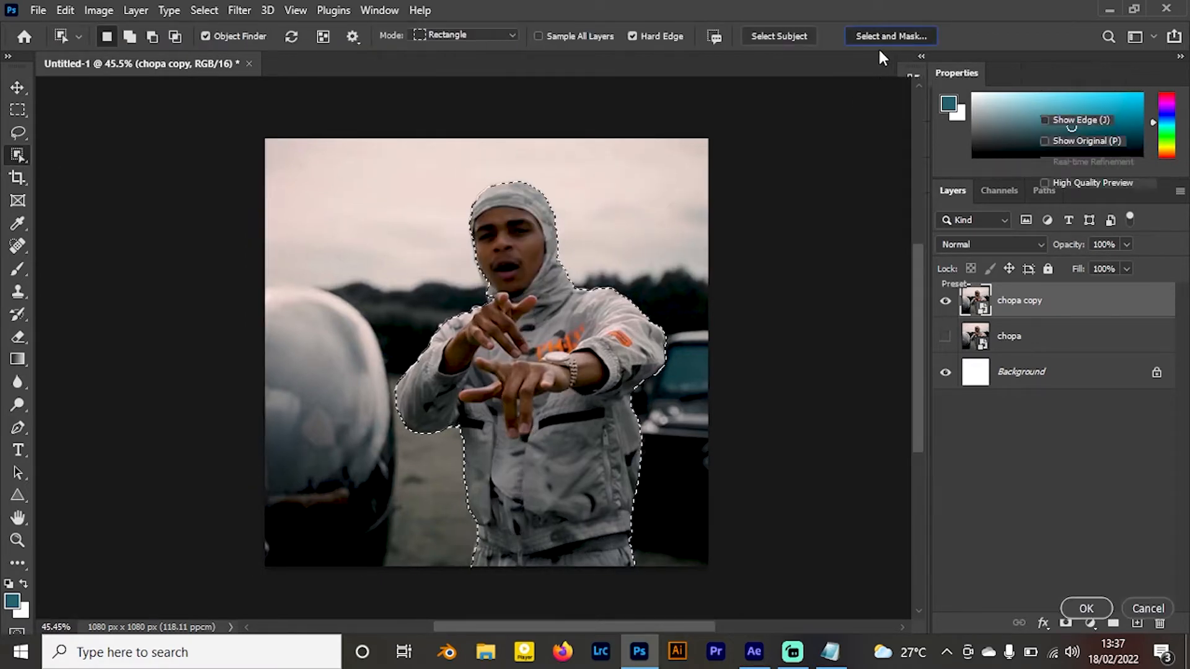
{"action": "scroll", "coordinate": [1076, 502], "scroll_direction": "down", "scroll_amount": 5}
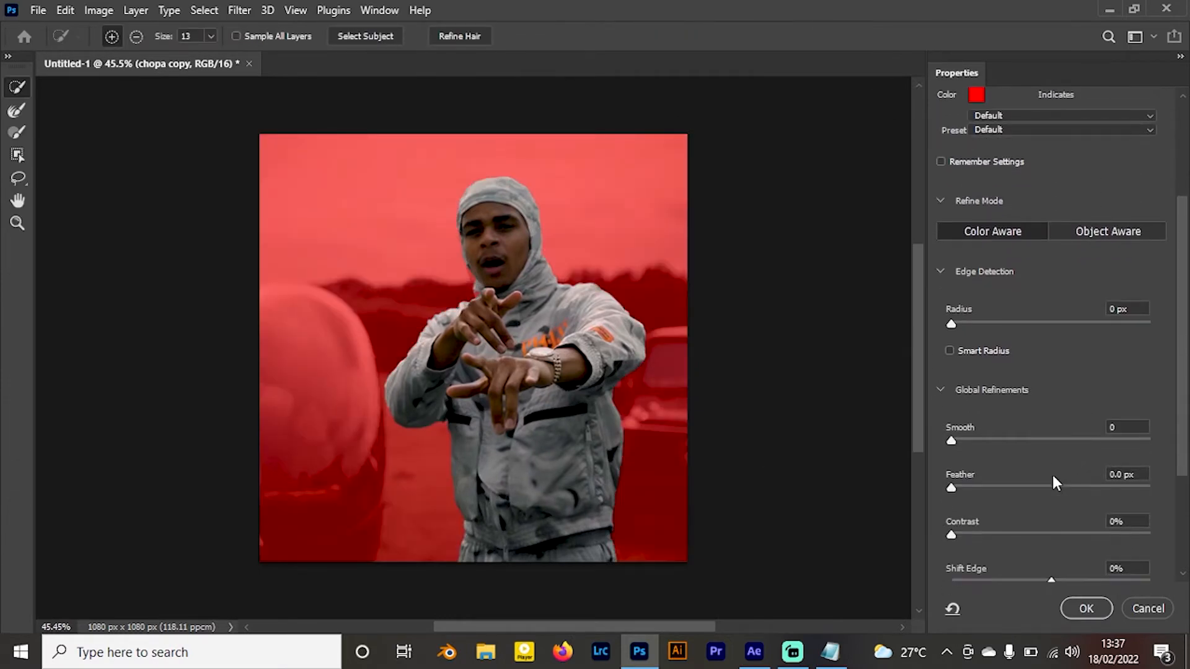
{"action": "left_click_drag", "start_coordinate": [1185, 440], "coordinate": [1187, 530]}
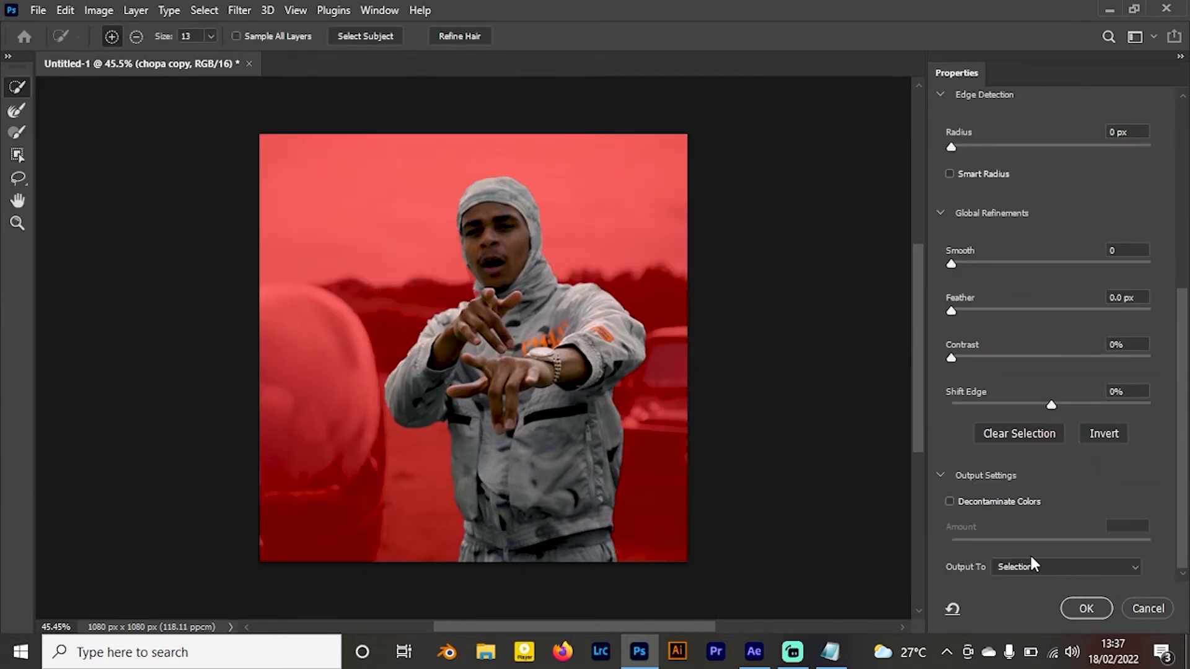
{"action": "left_click", "coordinate": [1007, 566]}
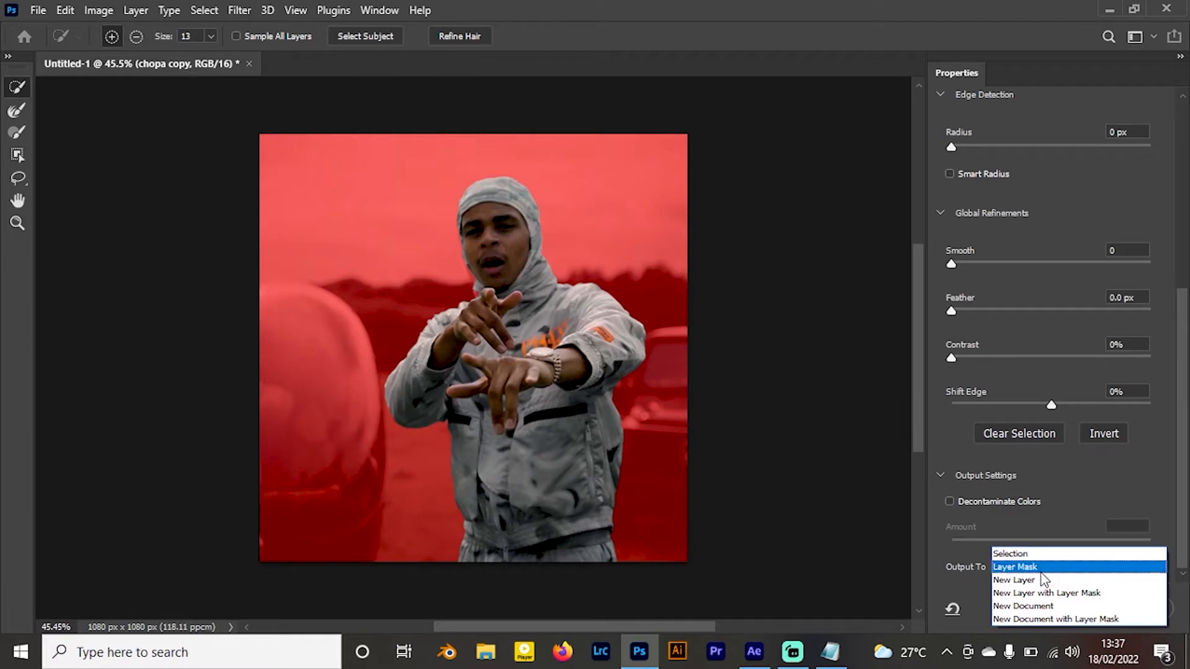
{"action": "left_click", "coordinate": [1045, 568]}
{"action": "key", "text": "Return"}
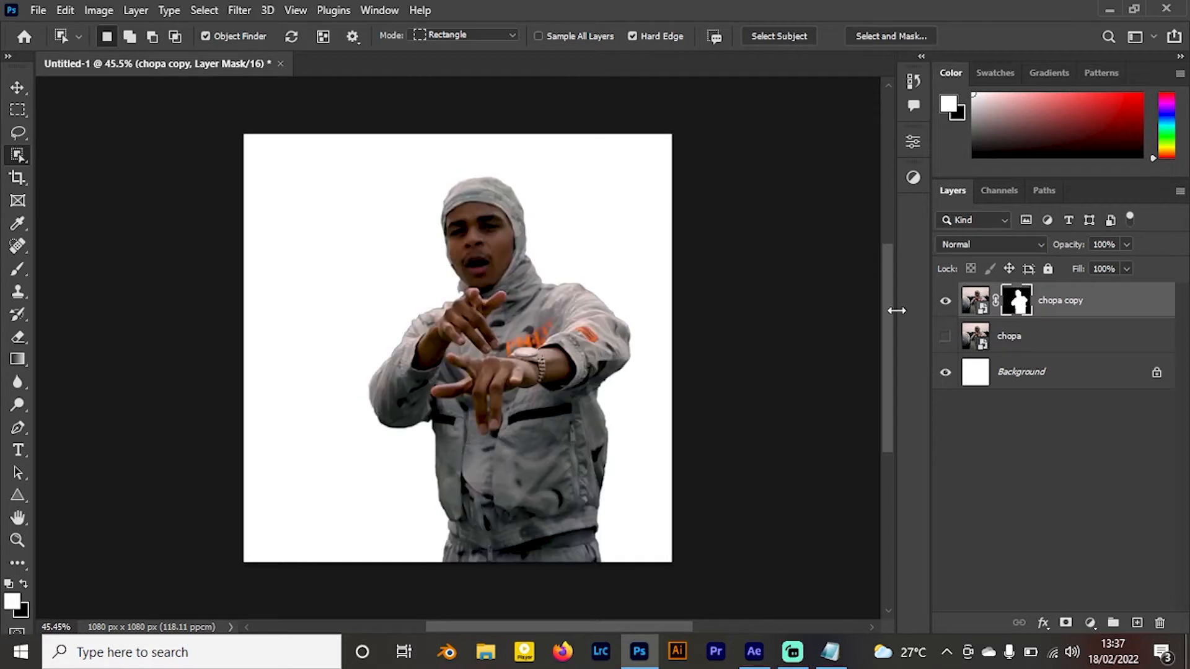
{"action": "left_click", "coordinate": [22, 92]}
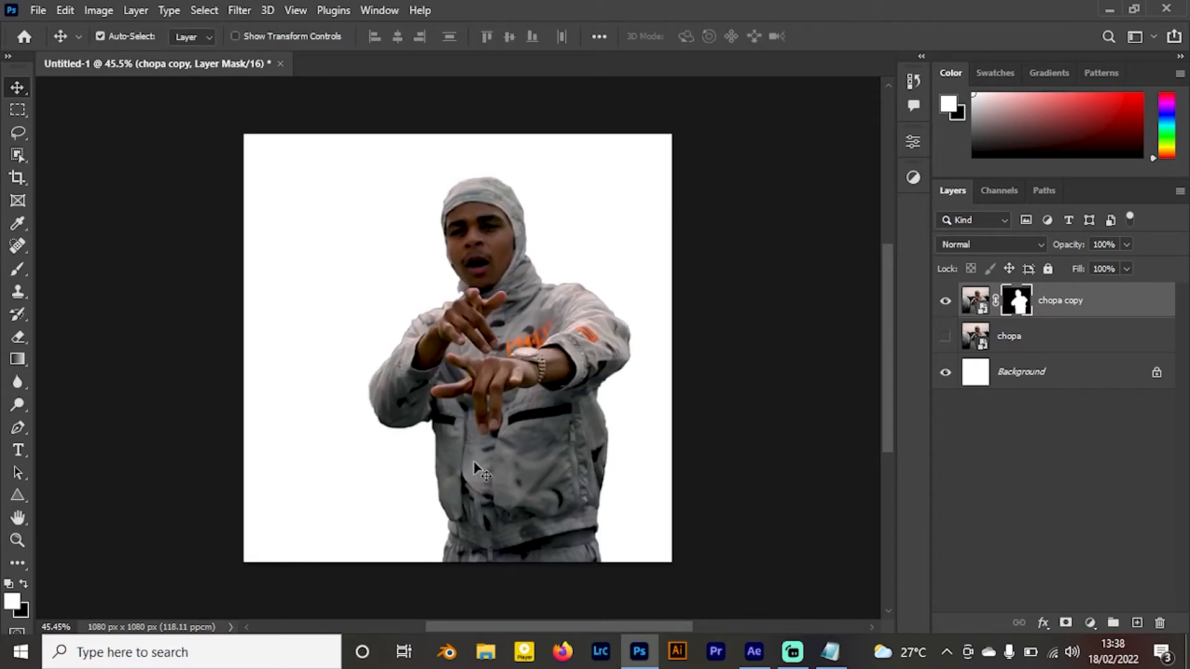
Add a Posterize adjustment layer with 5 levels above the masked chopa copy, keeping the original chopa layer hidden
{"action": "left_click", "coordinate": [945, 337]}
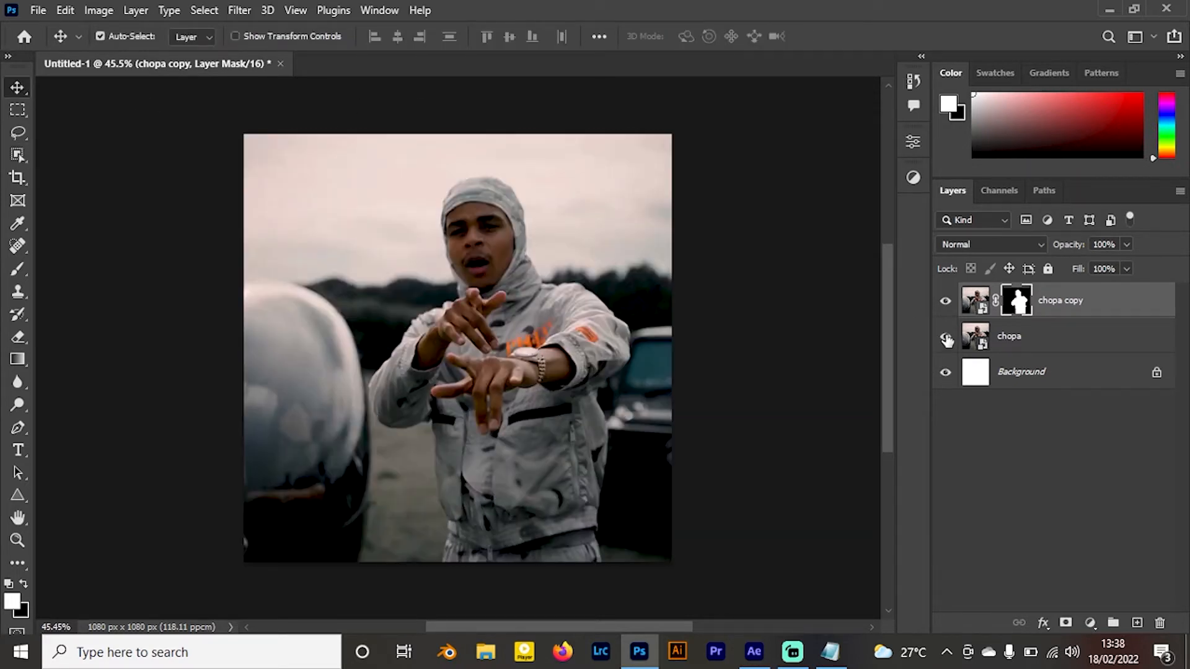
{"action": "left_click", "coordinate": [975, 304]}
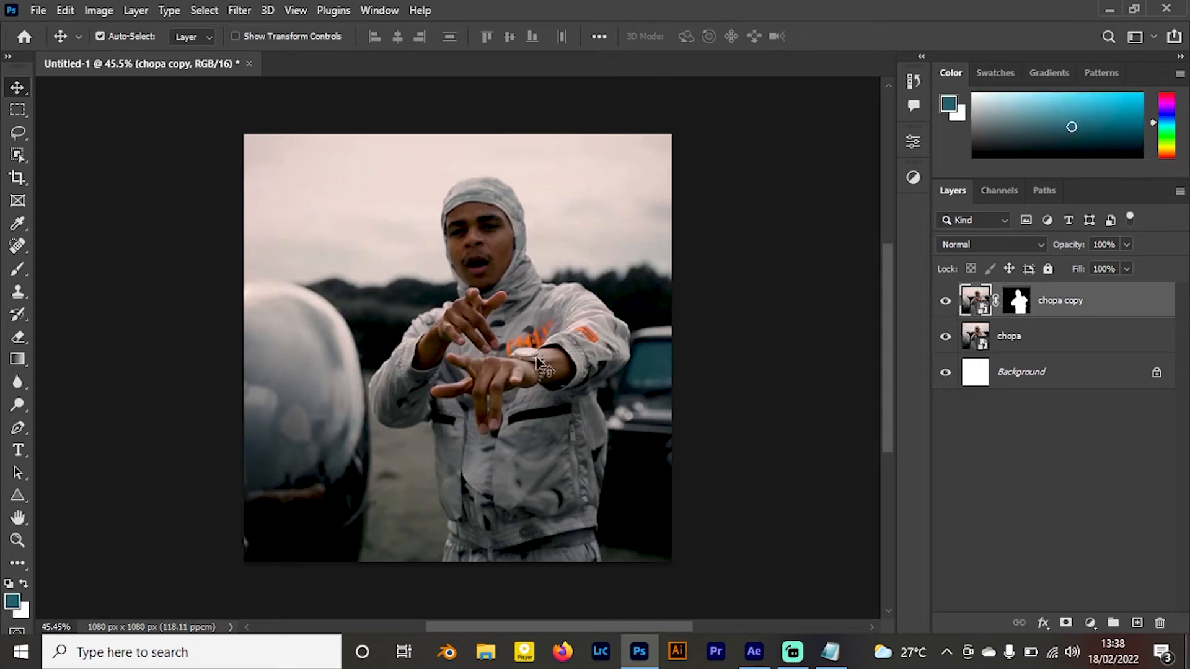
{"action": "left_click", "coordinate": [944, 339]}
{"action": "left_click", "coordinate": [1090, 623]}
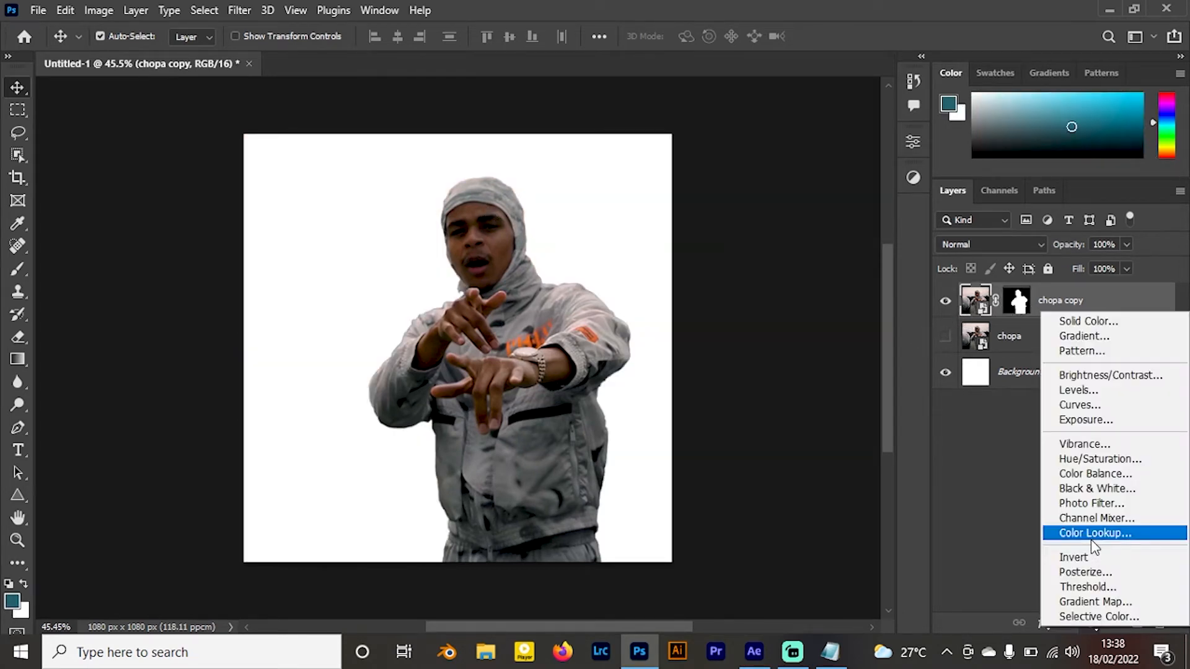
{"action": "left_click", "coordinate": [1082, 570]}
{"action": "left_click_drag", "start_coordinate": [676, 202], "coordinate": [682, 199]}
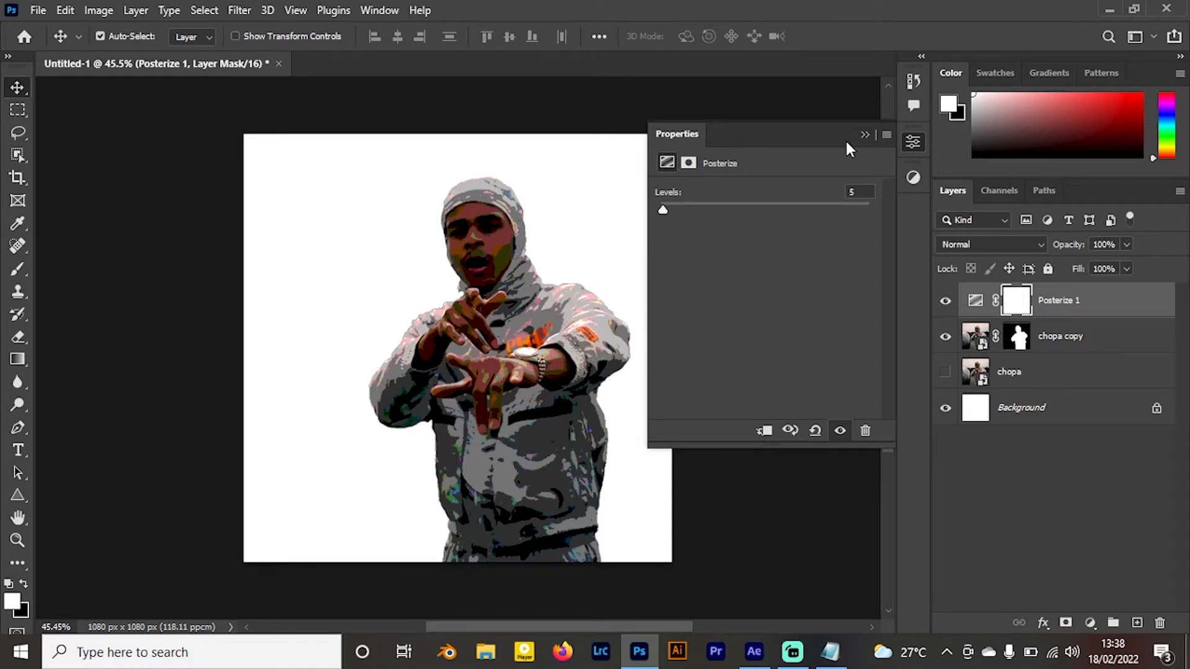
{"action": "left_click", "coordinate": [862, 136]}
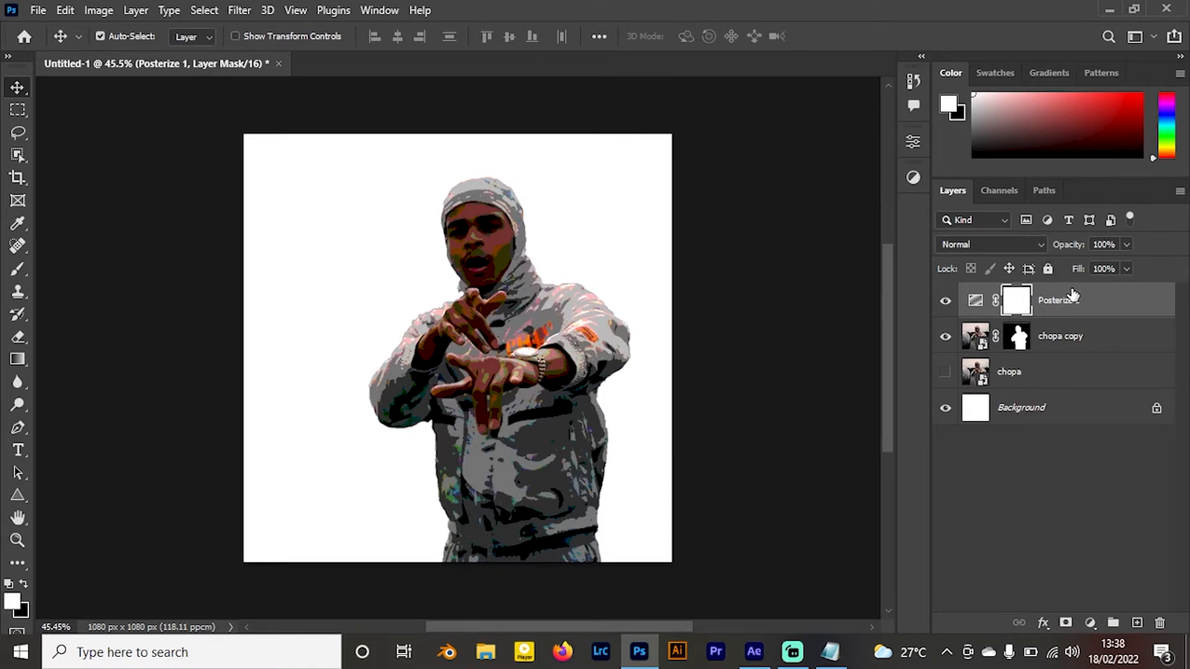
Set the Posterize adjustment's blend mode to Exclusion and clip it to the chopa copy layer
{"action": "left_click", "coordinate": [1008, 244]}
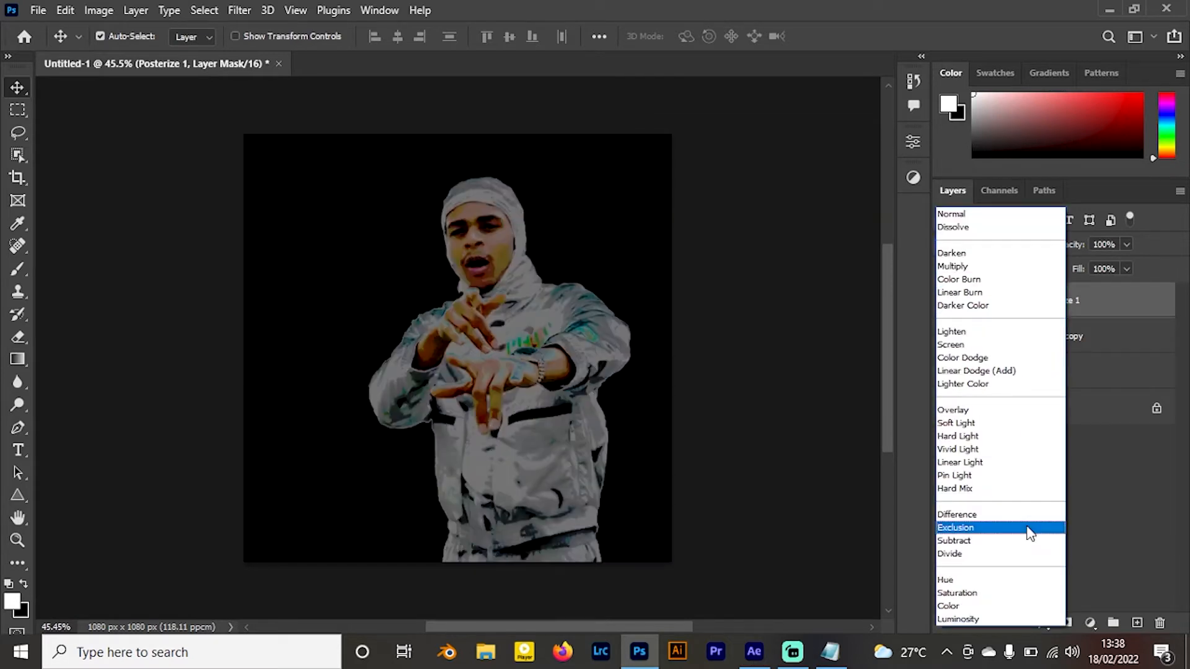
{"action": "left_click", "coordinate": [1030, 534]}
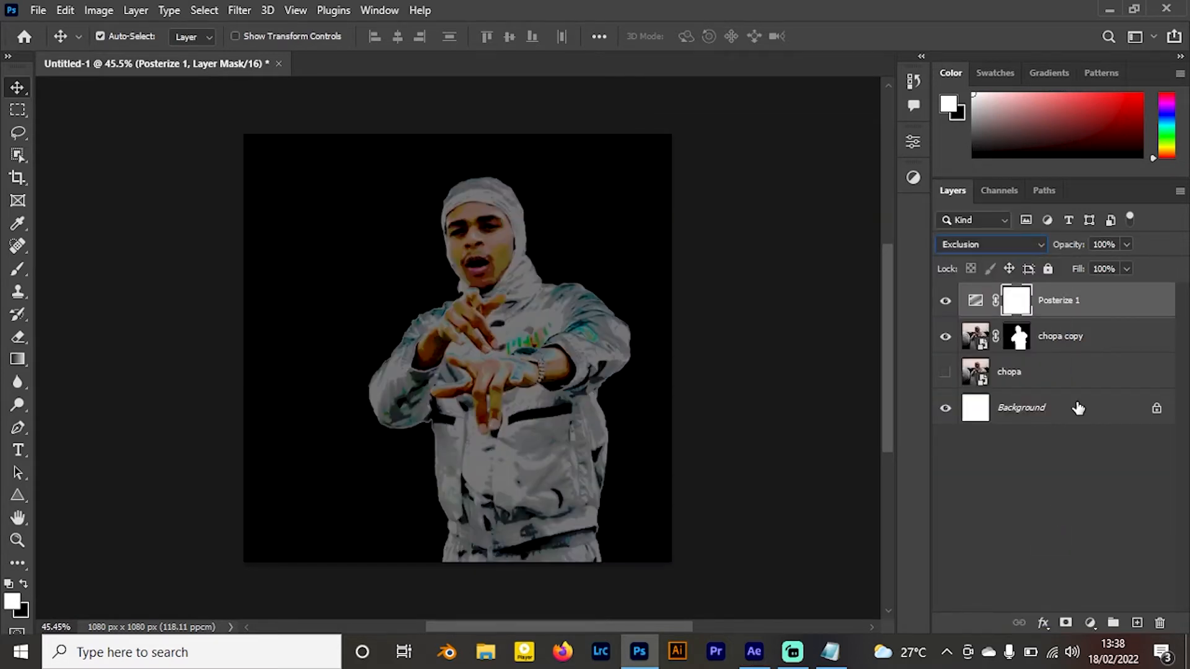
{"action": "left_click", "coordinate": [985, 298]}
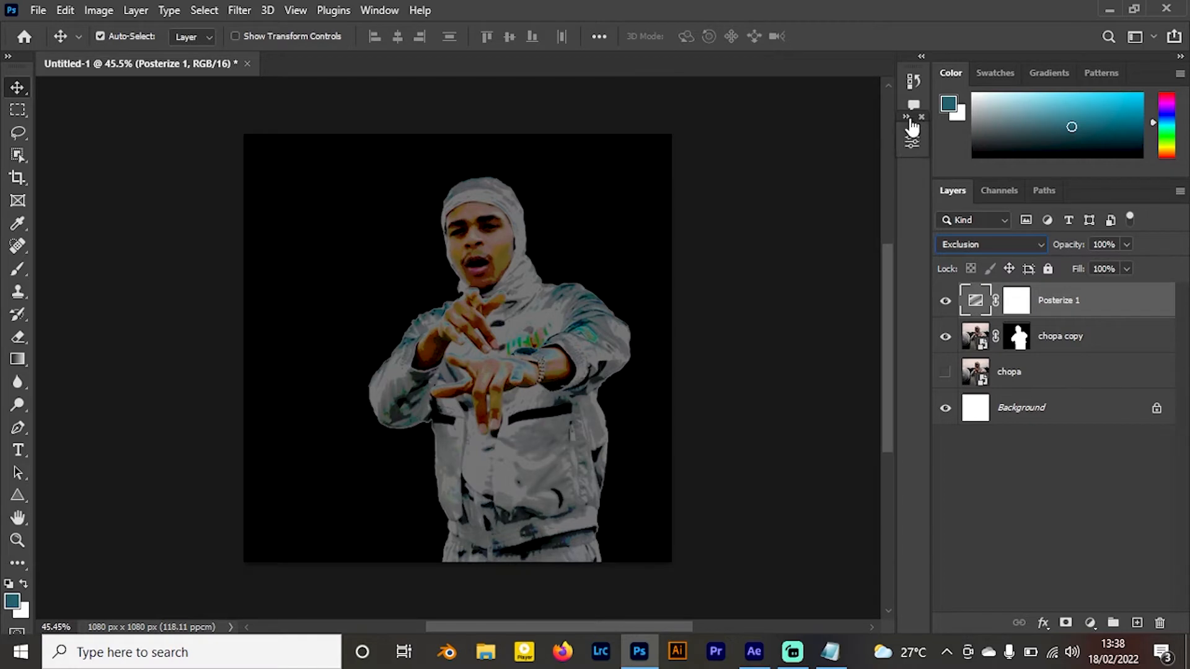
{"action": "left_click", "coordinate": [912, 141]}
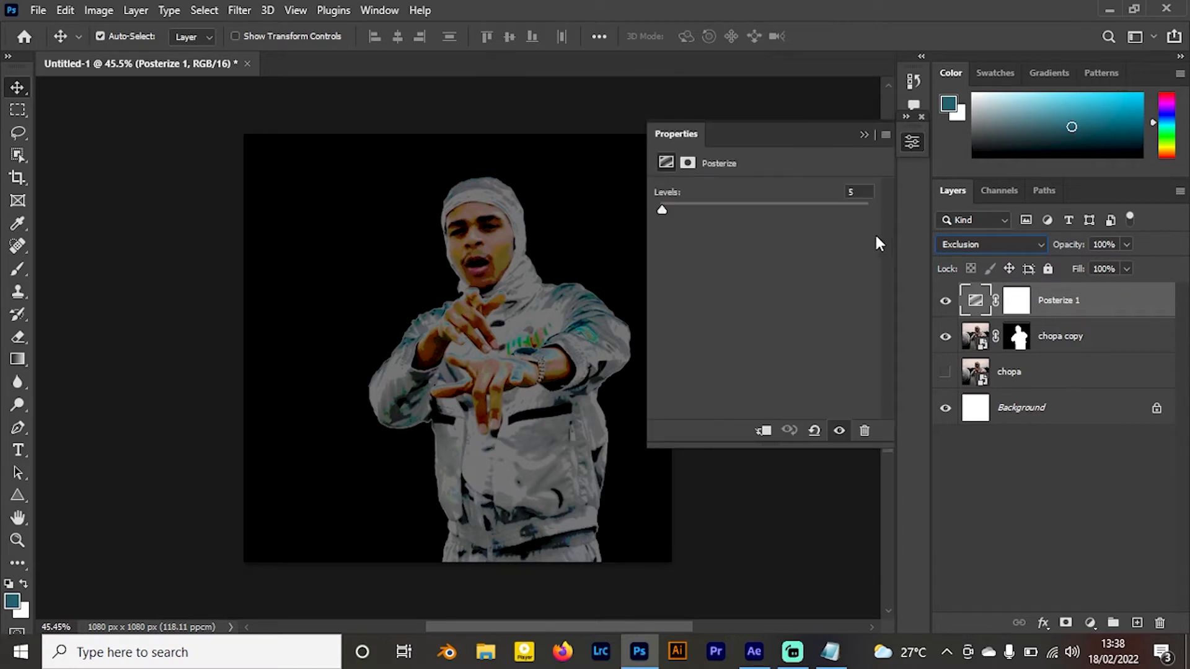
{"action": "left_click", "coordinate": [762, 430]}
Show the original chopa layer beneath the posterized cutout
{"action": "left_click", "coordinate": [945, 372]}
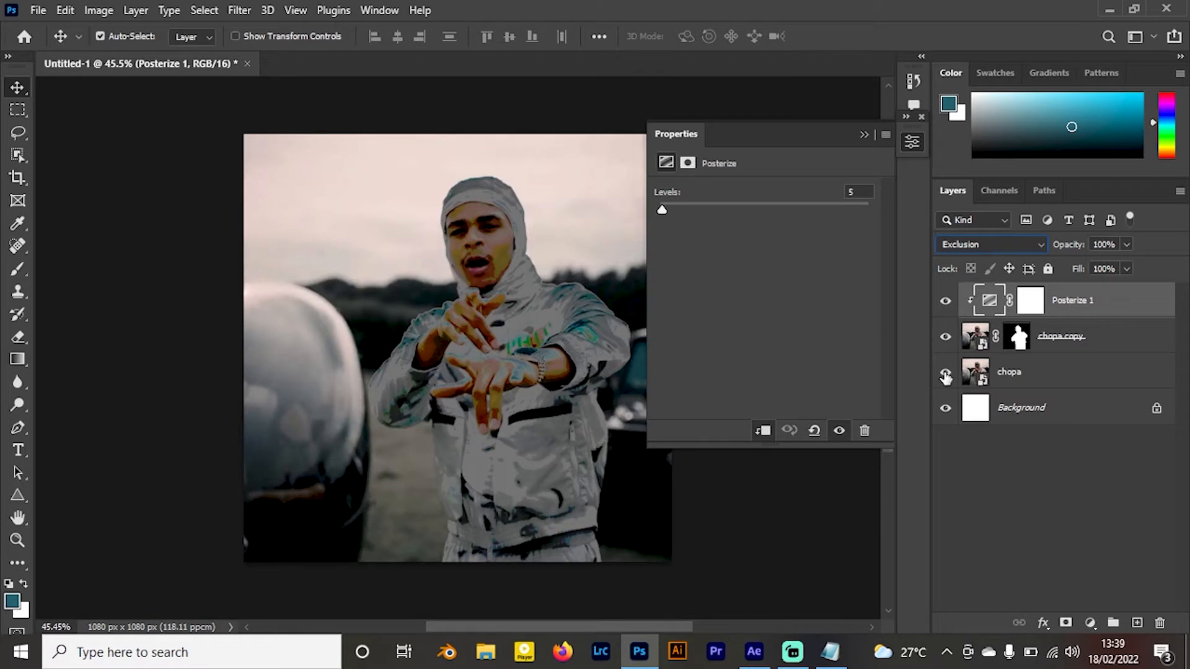
{"action": "left_click", "coordinate": [946, 375]}
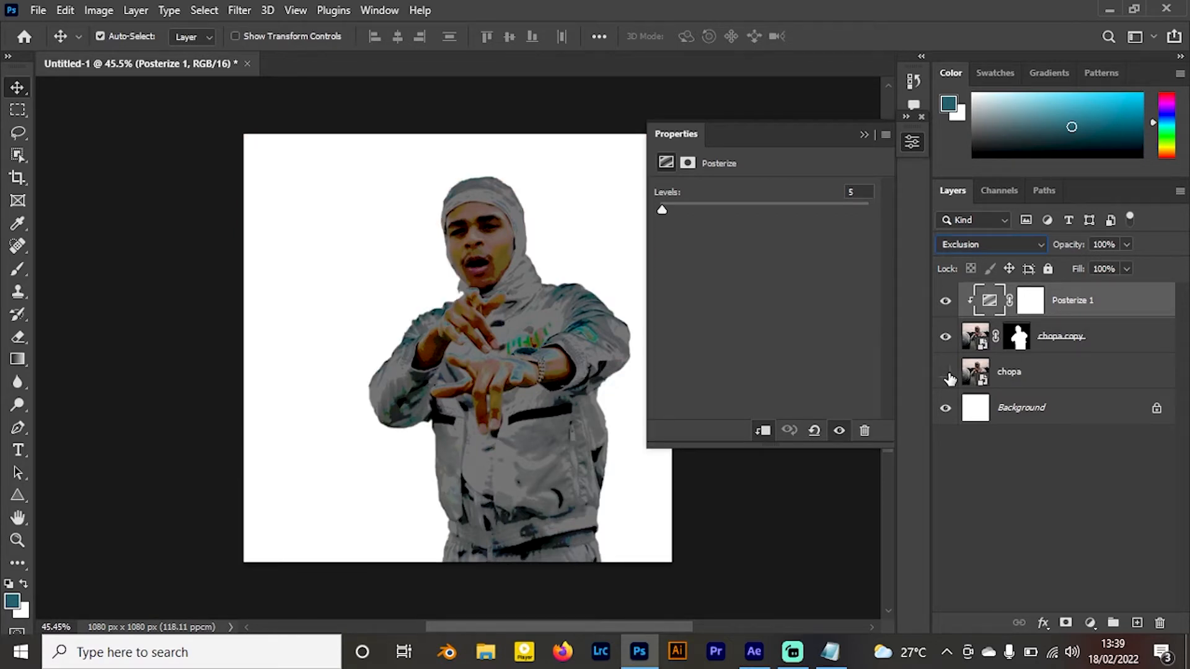
{"action": "left_click", "coordinate": [946, 374]}
Add a Hue/Saturation adjustment clipped to the chopa copy layer and set its Master hue to -180
{"action": "left_click", "coordinate": [1090, 623]}
{"action": "left_click", "coordinate": [1115, 454]}
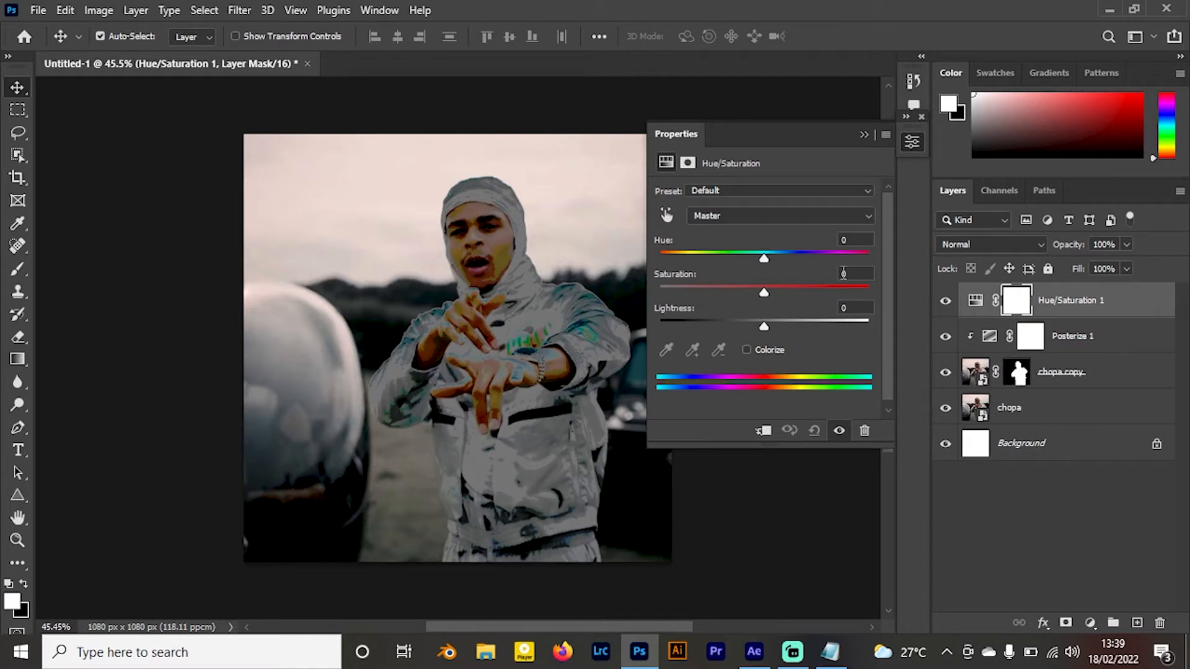
{"action": "left_click", "coordinate": [763, 430]}
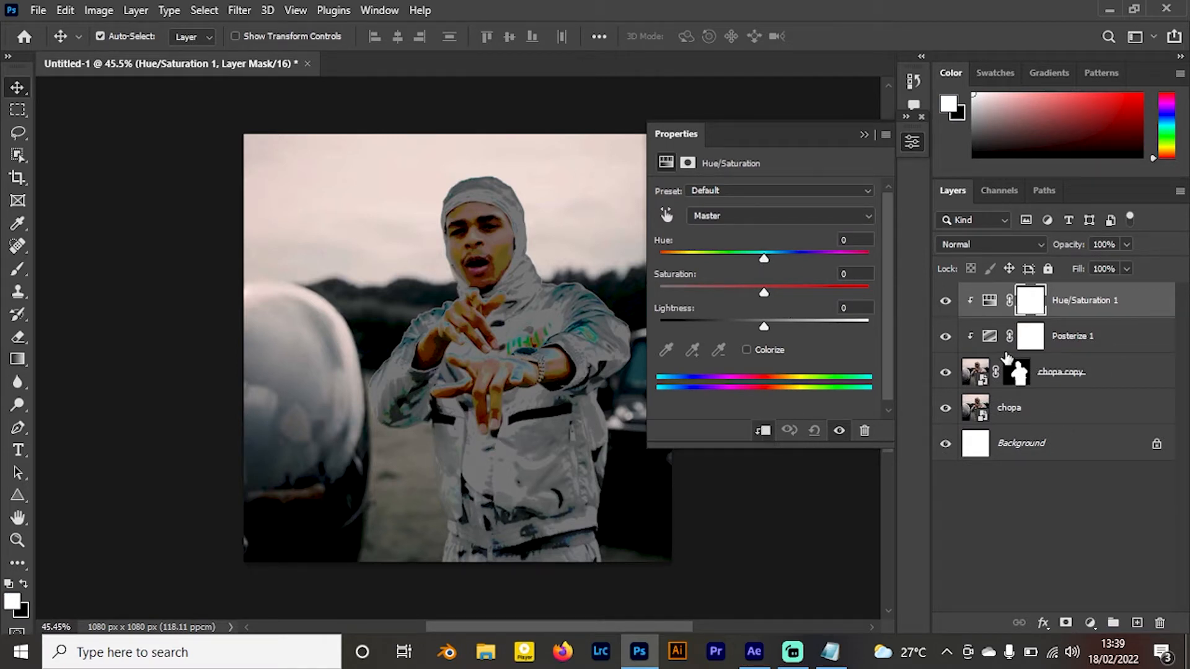
{"action": "left_click_drag", "start_coordinate": [764, 258], "coordinate": [796, 267]}
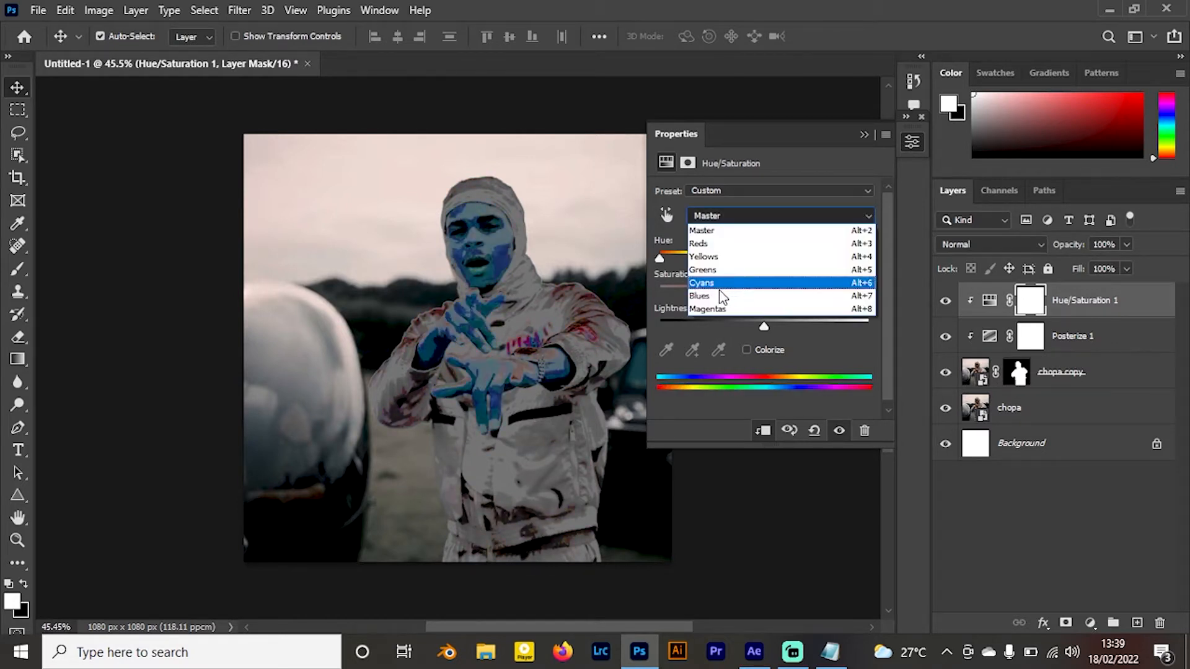
In the Hue/Saturation adjustment, set Blues to hue -180 and saturation +91, and Yellows to hue +180 with adjusted saturation
{"action": "left_click", "coordinate": [720, 295]}
{"action": "left_click_drag", "start_coordinate": [837, 264], "coordinate": [858, 292]}
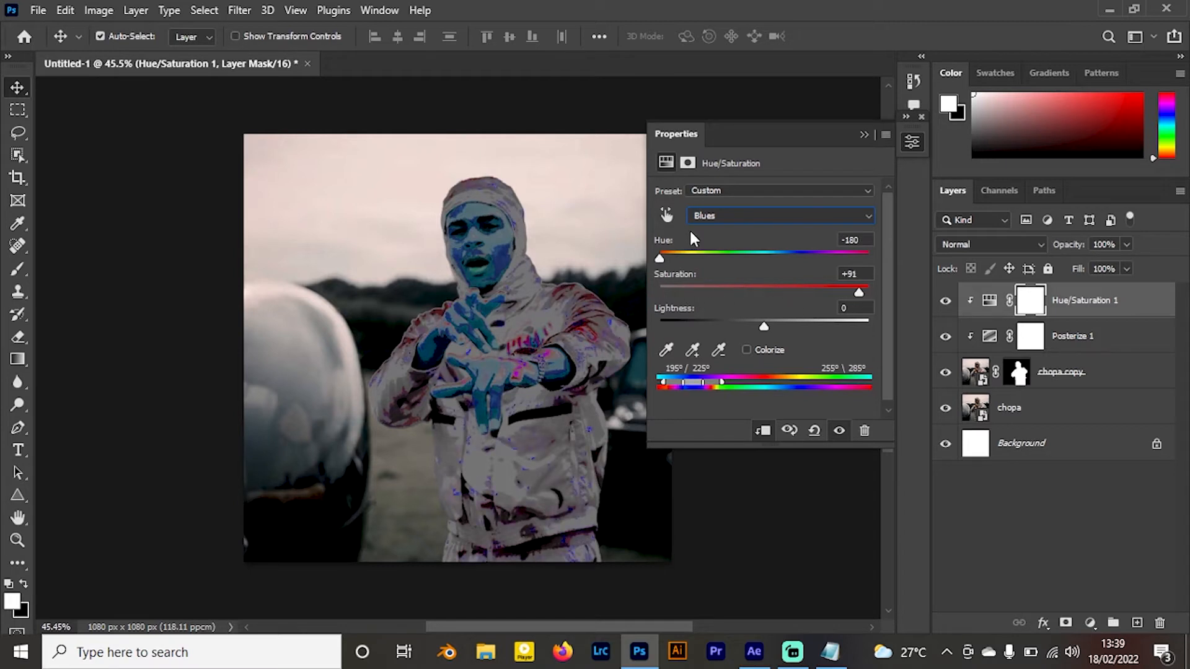
{"action": "left_click", "coordinate": [742, 222]}
{"action": "left_click", "coordinate": [742, 256]}
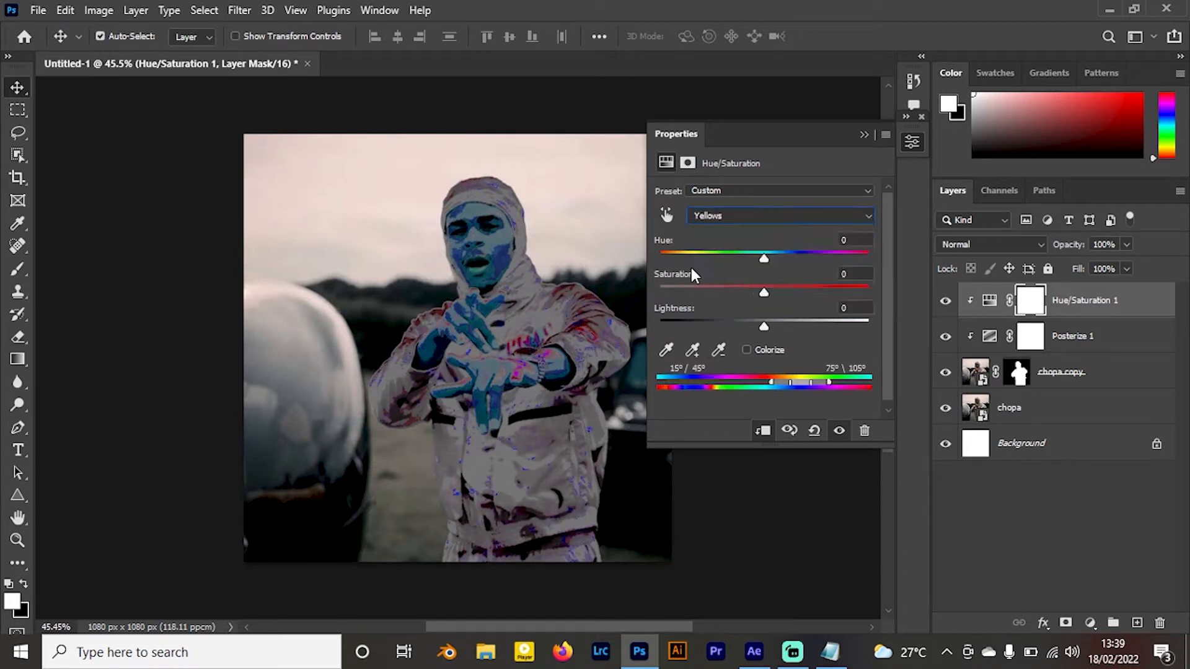
{"action": "left_click_drag", "start_coordinate": [731, 258], "coordinate": [891, 288]}
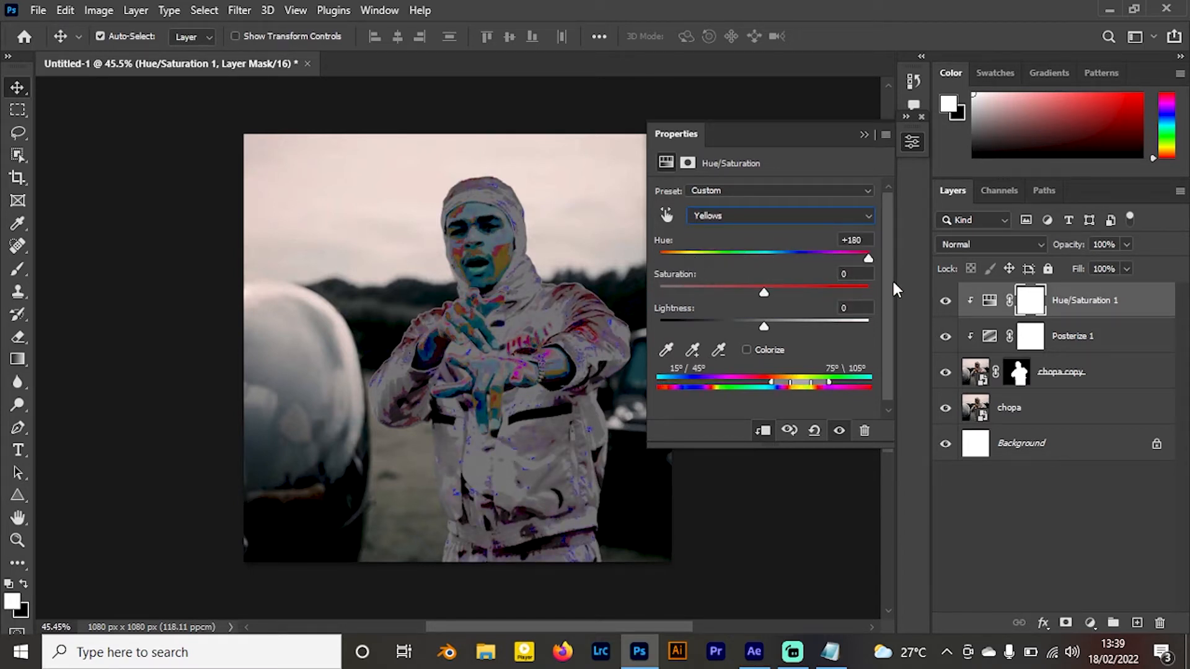
{"action": "left_click_drag", "start_coordinate": [809, 291], "coordinate": [874, 272]}
{"action": "left_click", "coordinate": [936, 227]}
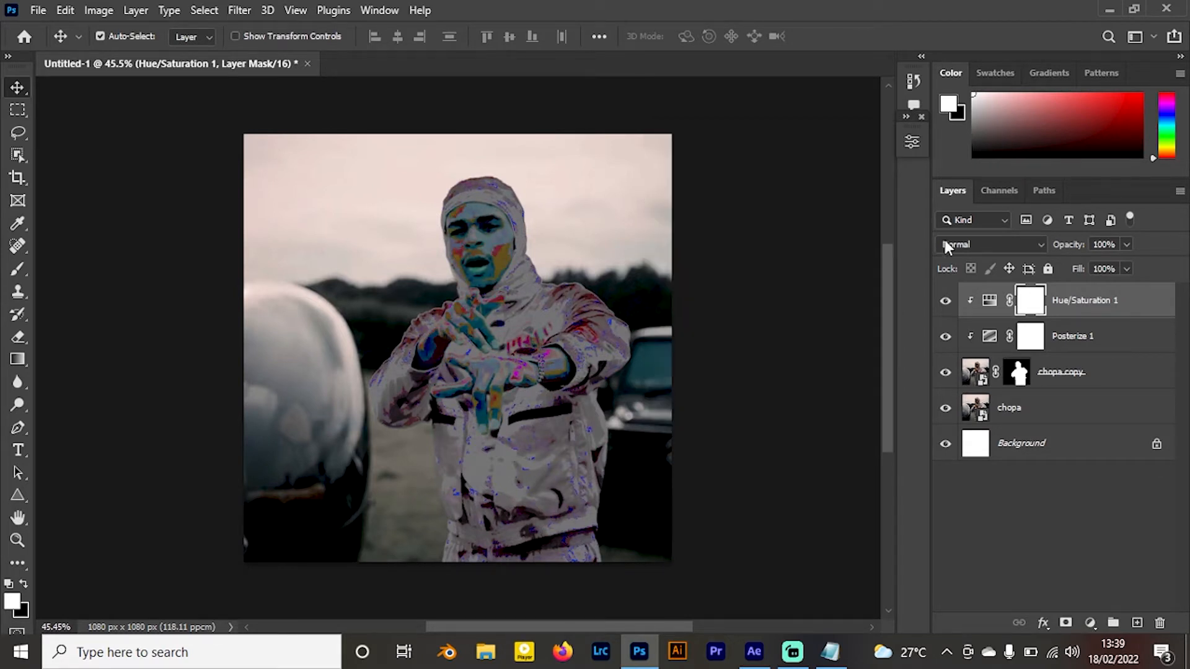
Lower the Hue/Saturation layer's fill to 86%
{"action": "left_click", "coordinate": [1127, 269]}
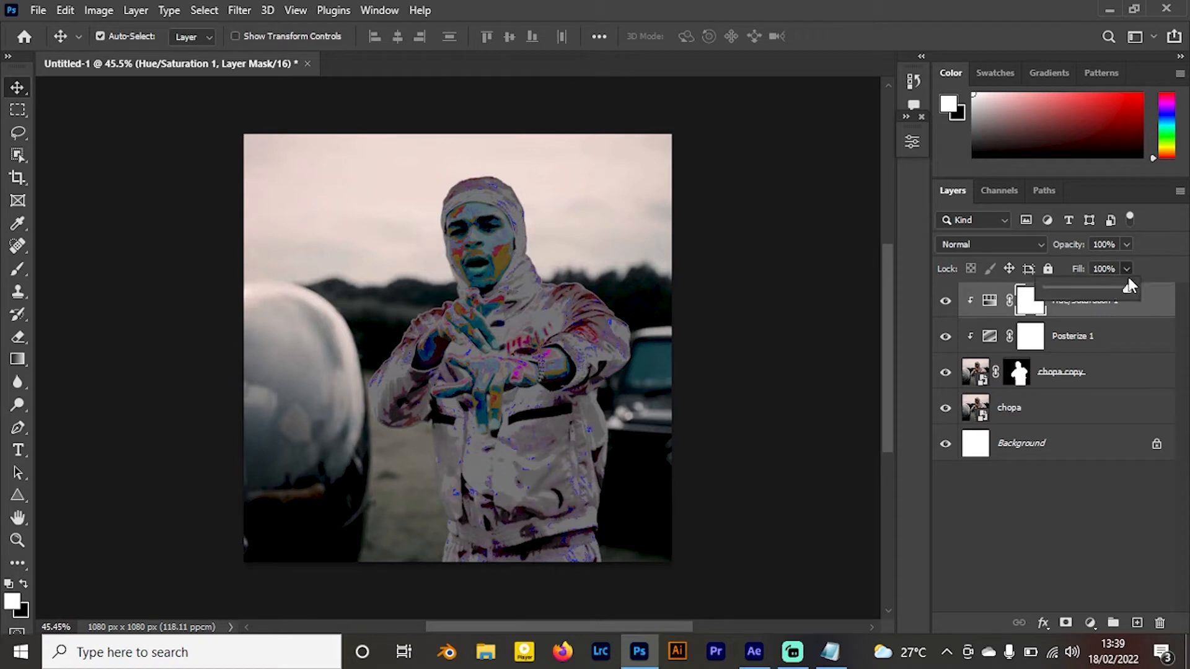
{"action": "left_click_drag", "start_coordinate": [1085, 287], "coordinate": [1117, 294]}
Set the Master hue of the Hue/Saturation adjustment to -176
{"action": "left_click", "coordinate": [985, 303]}
{"action": "left_click", "coordinate": [909, 141]}
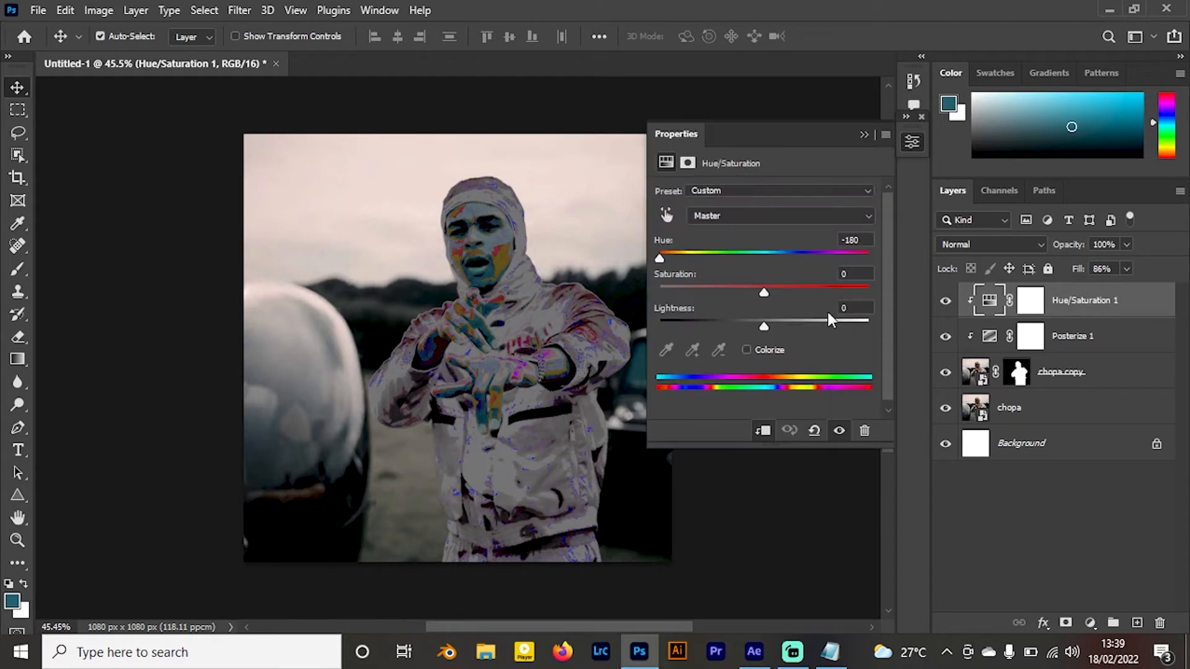
{"action": "left_click", "coordinate": [743, 216]}
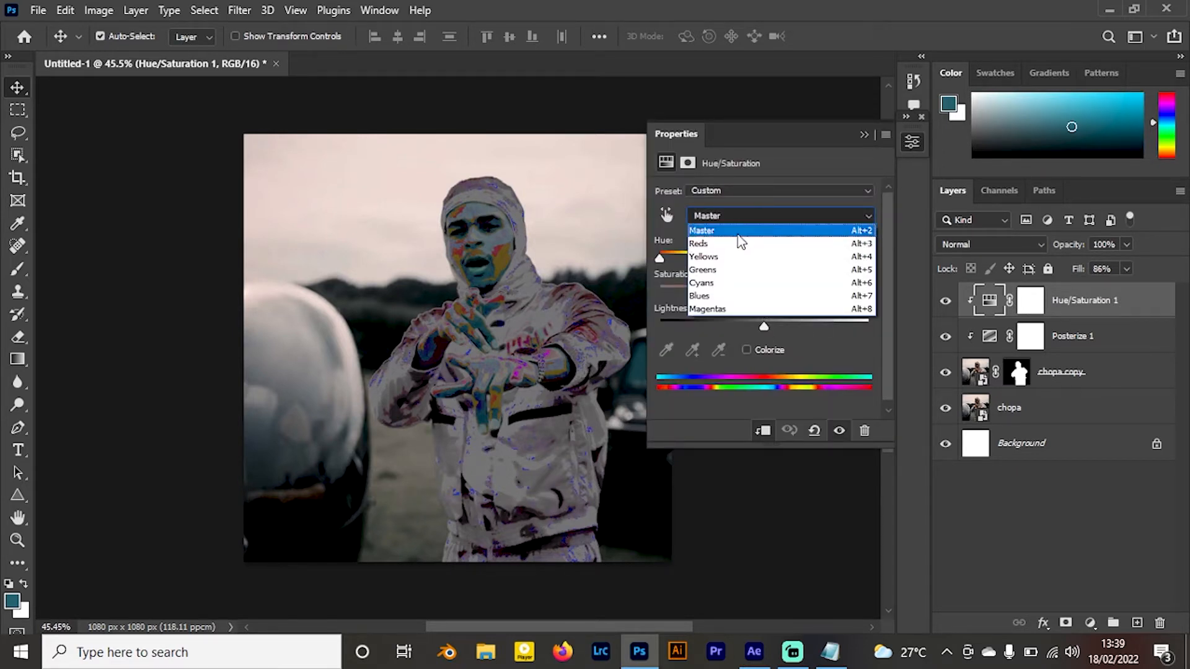
{"action": "key", "text": "Escape"}
{"action": "mouse_move", "coordinate": [671, 255]}
{"action": "left_mouse_down"}
{"action": "mouse_move", "coordinate": [699, 259]}
{"action": "mouse_move", "coordinate": [663, 272]}
{"action": "left_mouse_up"}
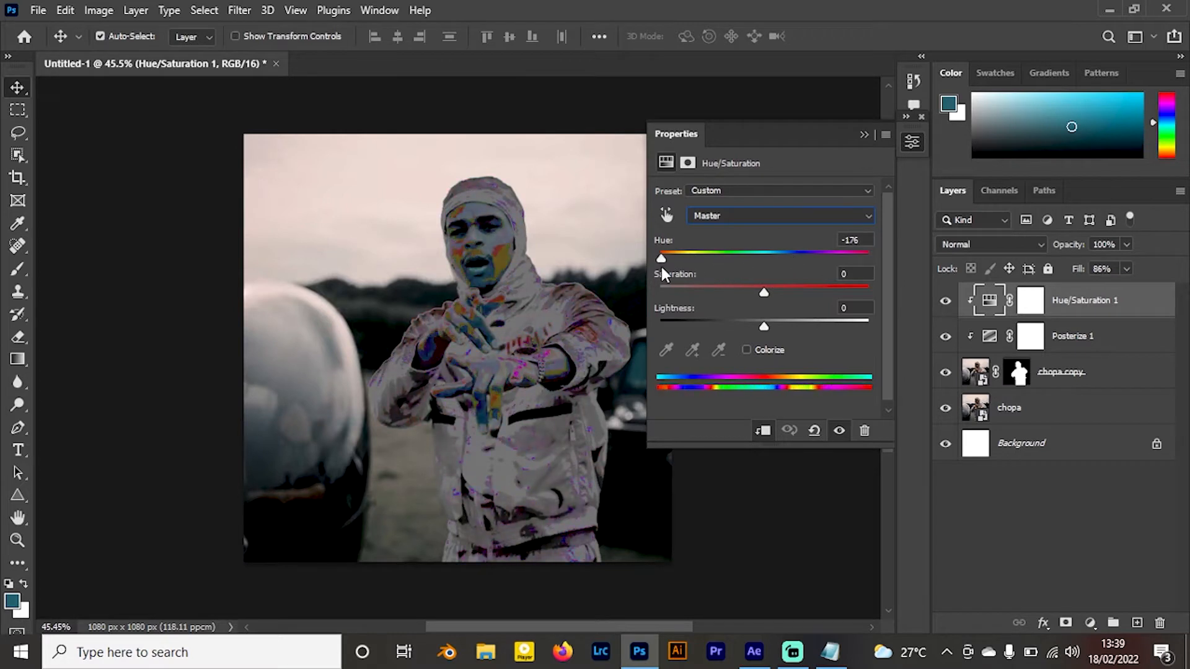
Set the Posterize adjustment's levels to 4 and its blend mode to Linear Dodge (Add)
{"action": "left_click", "coordinate": [1052, 338]}
{"action": "mouse_move", "coordinate": [662, 210]}
{"action": "left_mouse_down"}
{"action": "mouse_move", "coordinate": [692, 208]}
{"action": "mouse_move", "coordinate": [652, 205]}
{"action": "mouse_move", "coordinate": [663, 209]}
{"action": "left_mouse_up"}
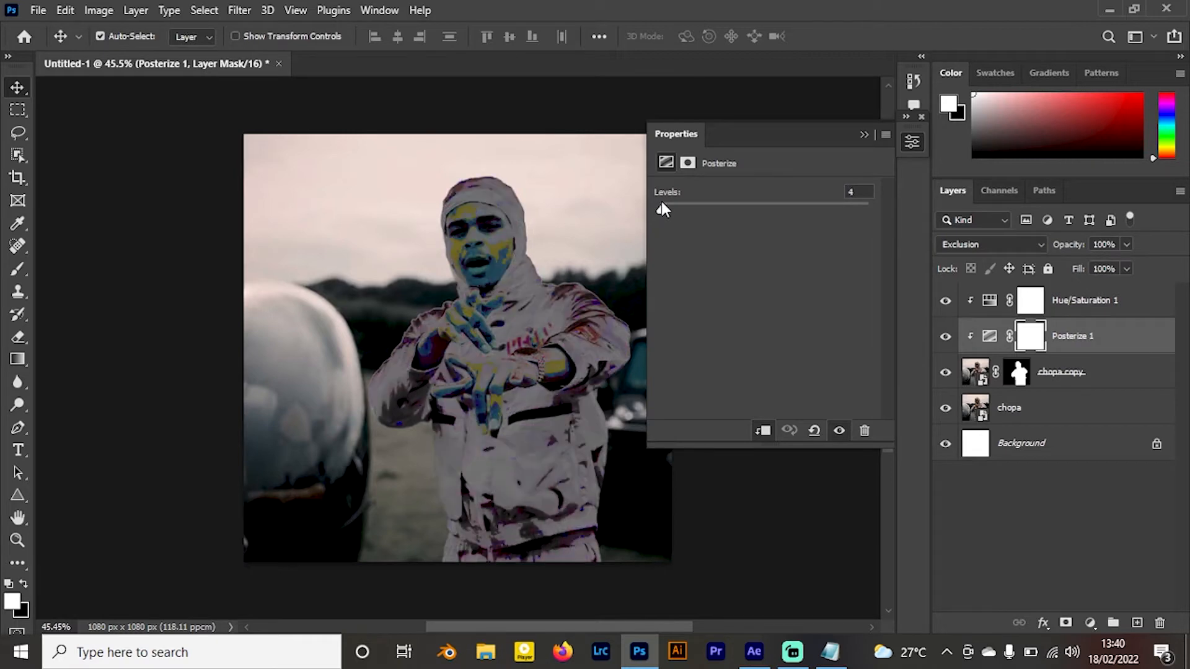
{"action": "left_click", "coordinate": [962, 244]}
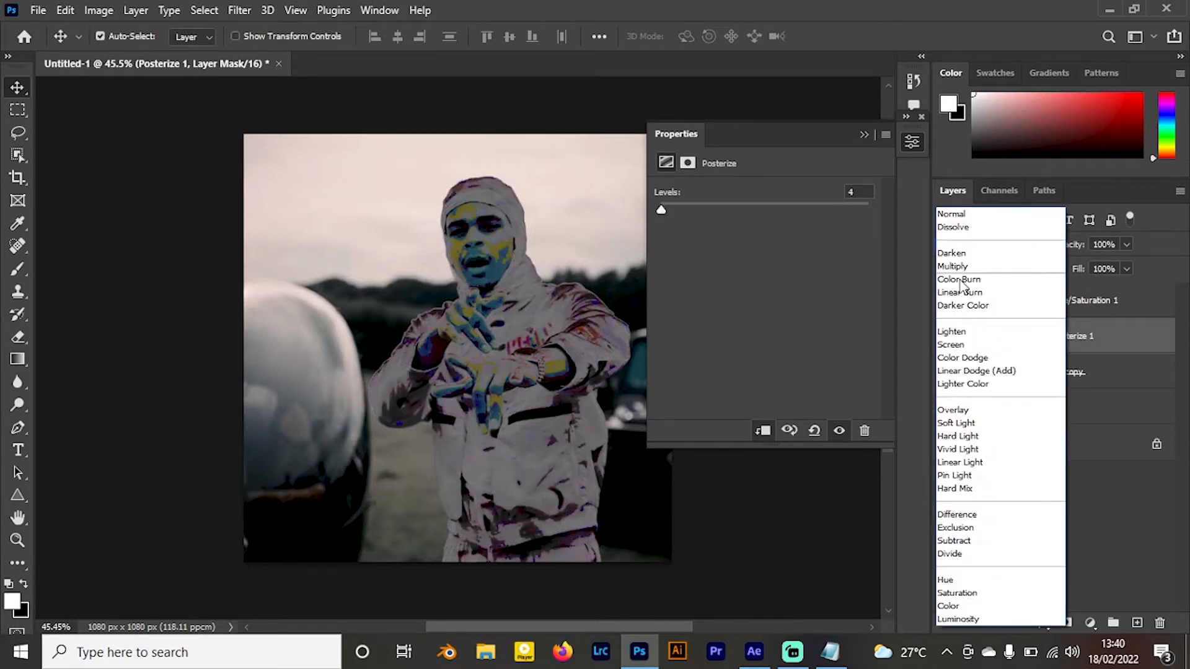
{"action": "left_click", "coordinate": [987, 371]}
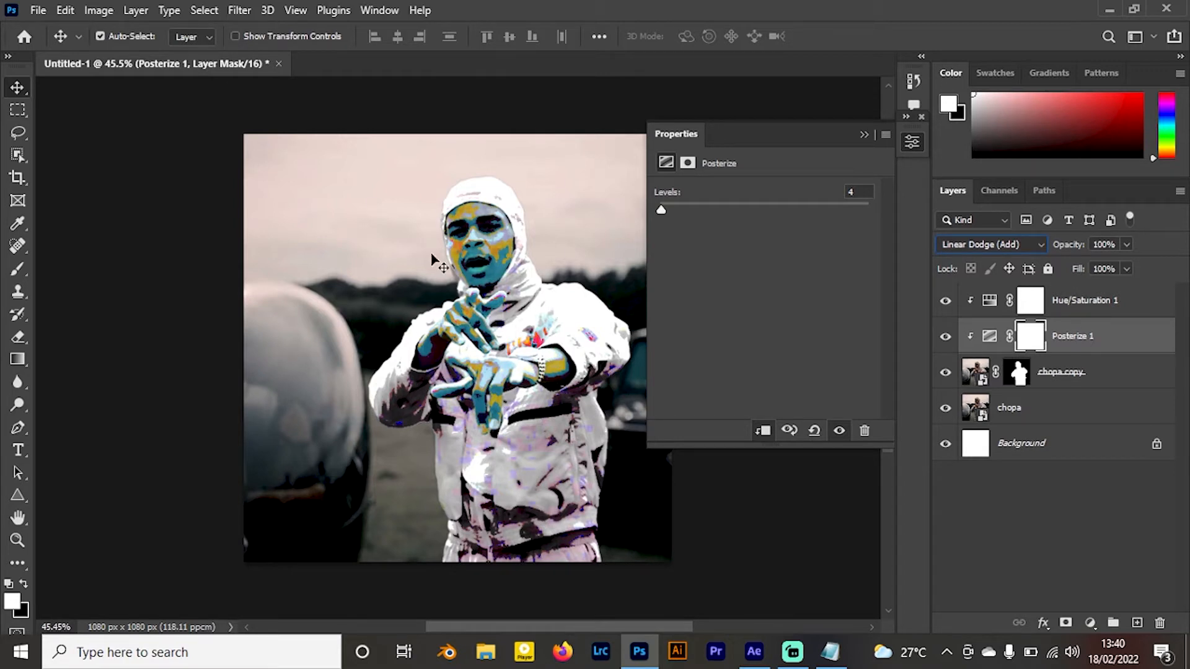
{"action": "left_click", "coordinate": [864, 135]}
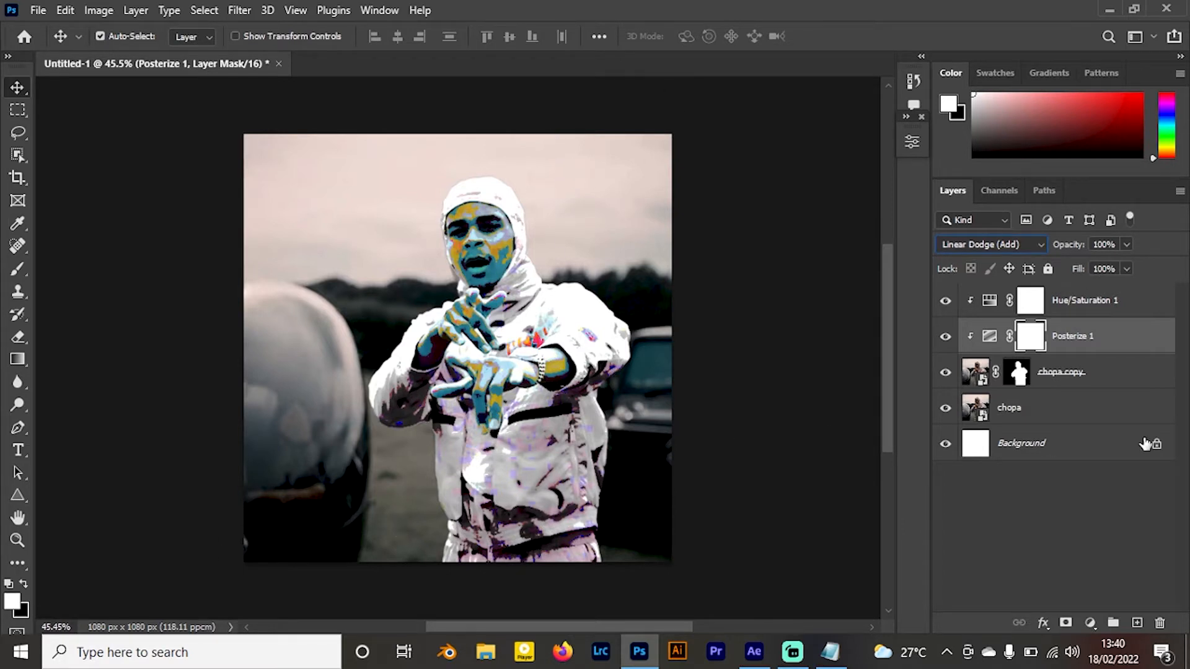
Draw a triangle shape about 969 by 1488 px directly above the chopa layer and move it behind the subject
{"action": "left_click", "coordinate": [1063, 413]}
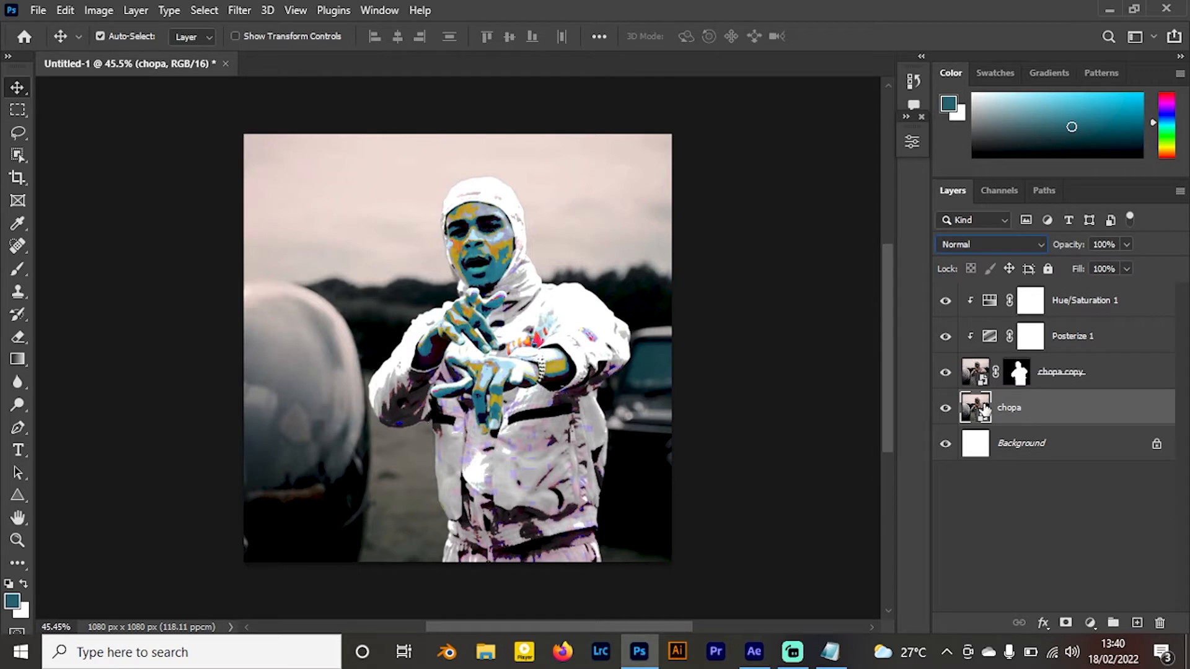
{"action": "left_click", "coordinate": [21, 493]}
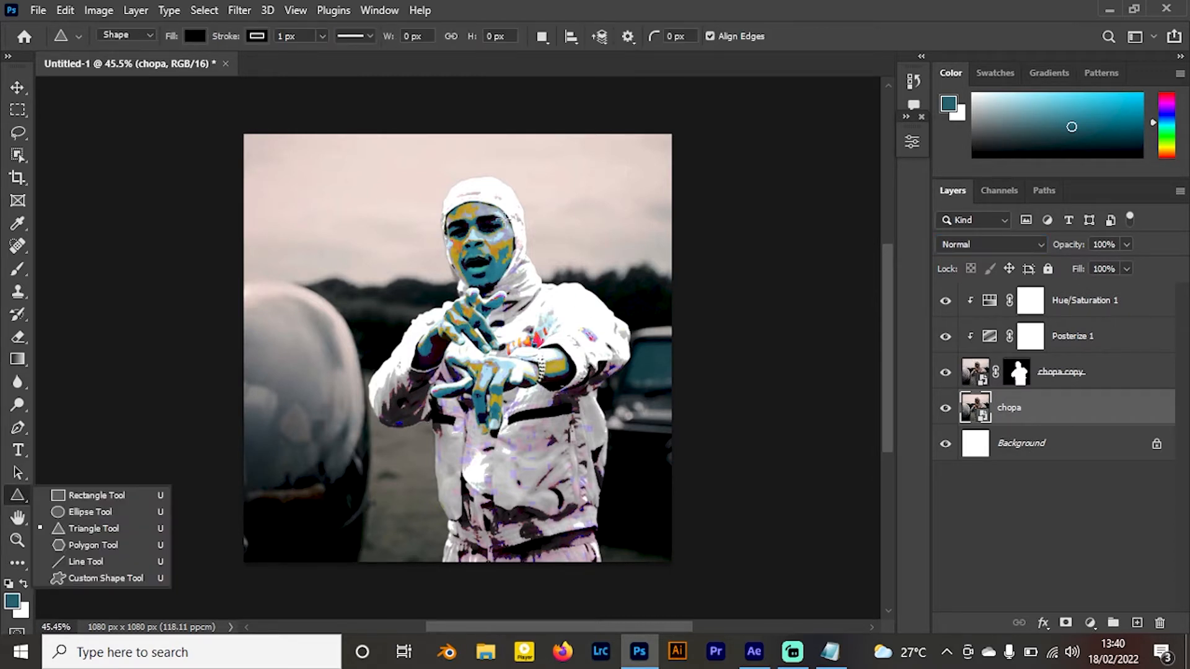
{"action": "left_click_drag", "start_coordinate": [523, 179], "coordinate": [351, 474]}
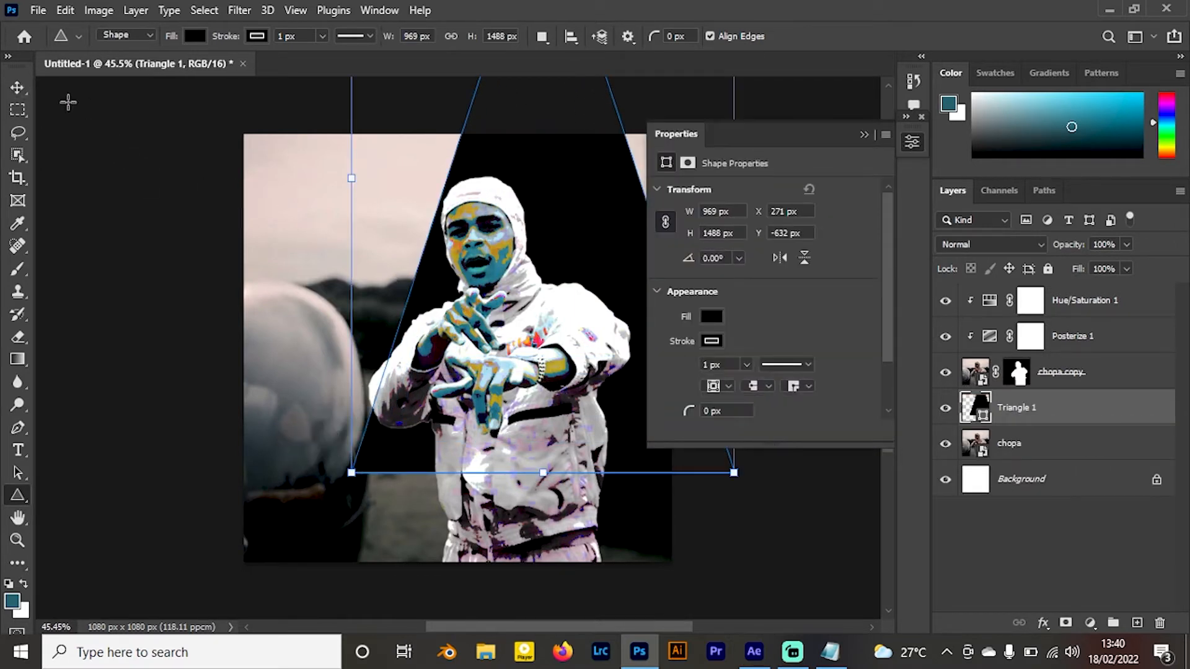
{"action": "left_click", "coordinate": [17, 88]}
{"action": "left_click_drag", "start_coordinate": [550, 168], "coordinate": [491, 291]}
Remove the triangle's fill and give it a thick magenta stroke
{"action": "left_click", "coordinate": [711, 316]}
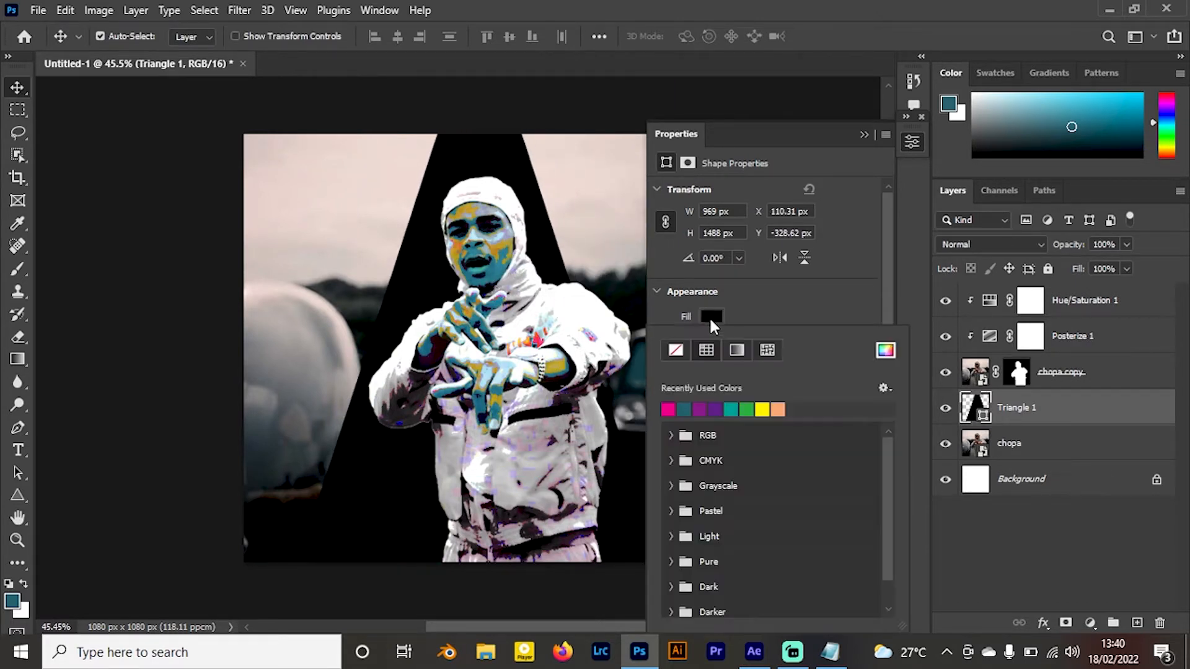
{"action": "left_click", "coordinate": [675, 350]}
{"action": "left_click", "coordinate": [800, 292]}
{"action": "left_click", "coordinate": [711, 316]}
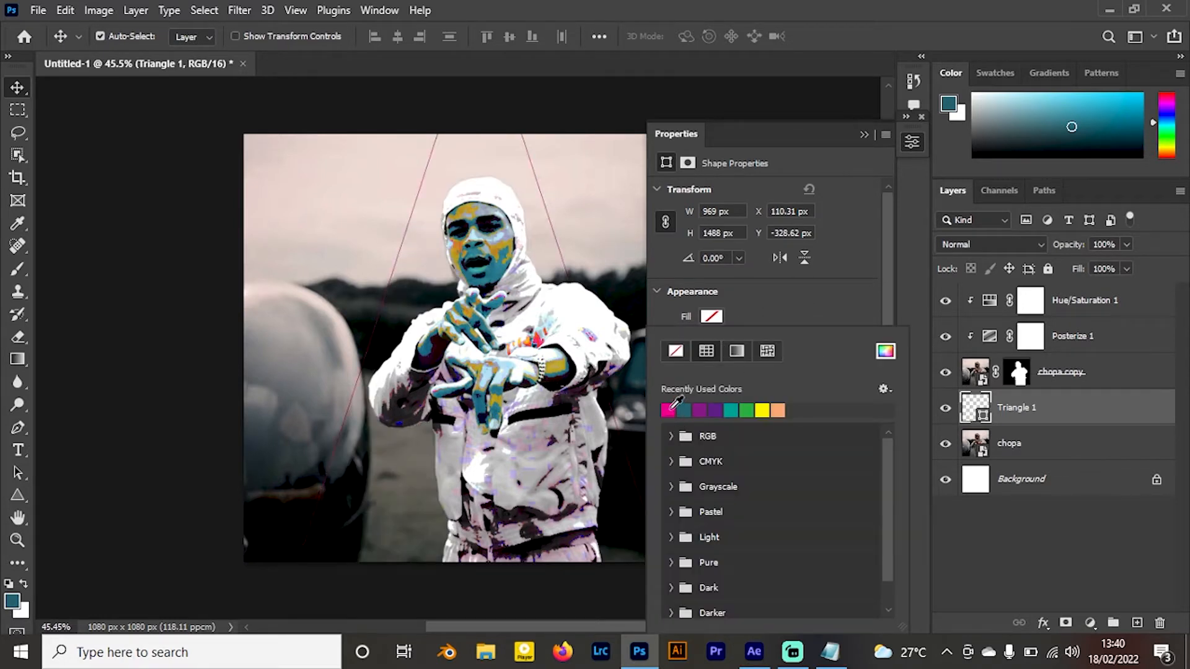
{"action": "left_click", "coordinate": [712, 317]}
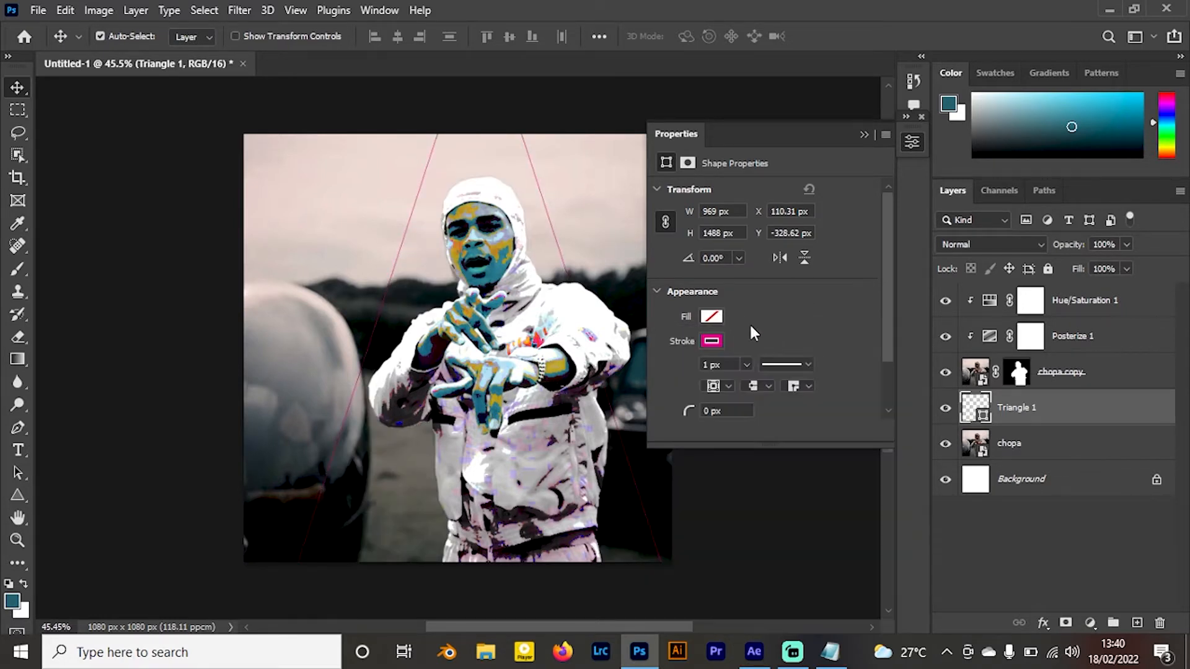
{"action": "left_click", "coordinate": [746, 366]}
{"action": "mouse_move", "coordinate": [734, 385]}
{"action": "left_mouse_down"}
{"action": "mouse_move", "coordinate": [760, 382]}
{"action": "mouse_move", "coordinate": [757, 393]}
{"action": "mouse_move", "coordinate": [751, 383]}
{"action": "left_mouse_up"}
{"action": "left_click", "coordinate": [868, 136]}
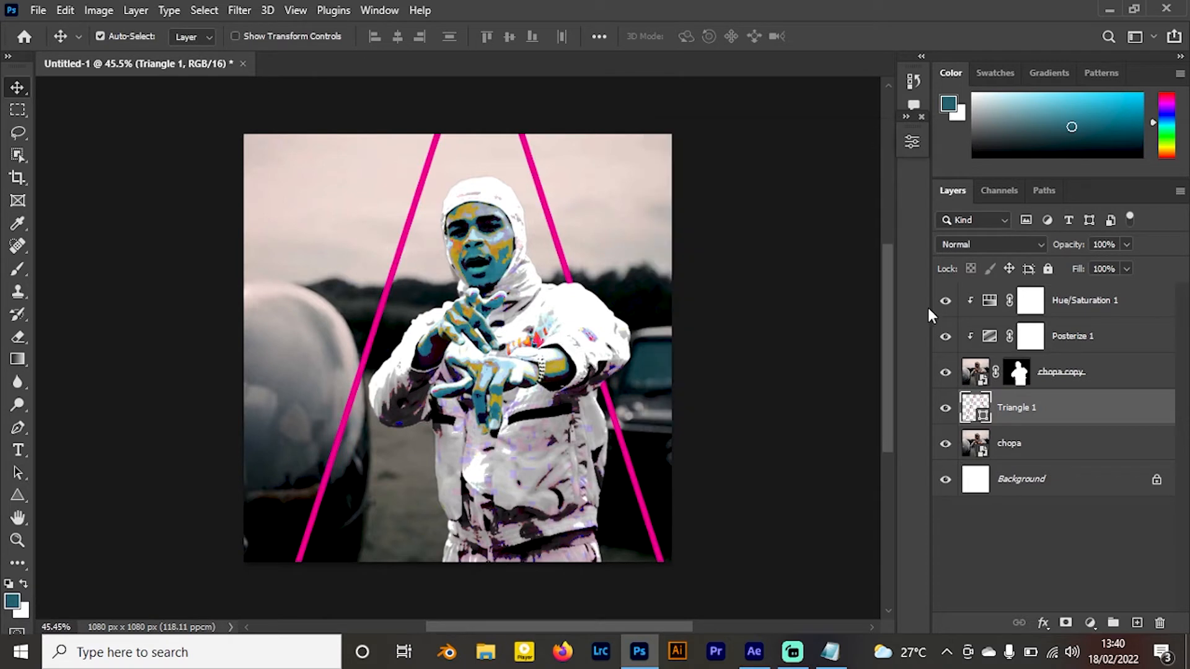
Scale the triangle down proportionally and position it so it spans the canvas height behind the subject
{"action": "key", "text": "ctrl+t"}
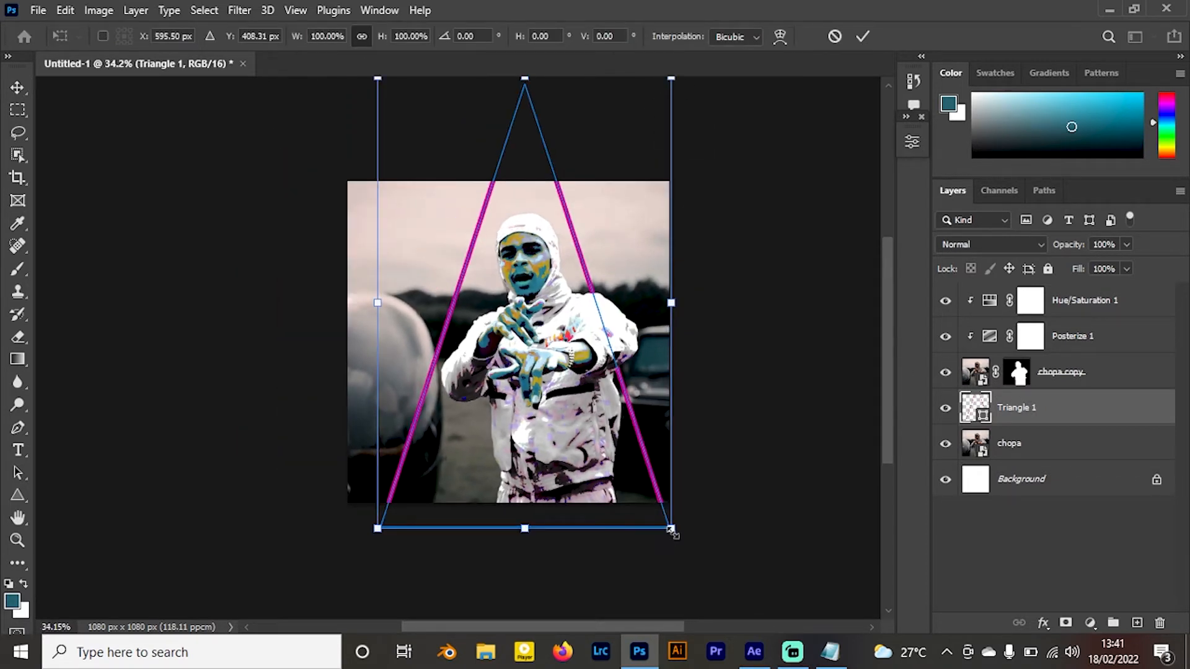
{"action": "left_click_drag", "start_coordinate": [671, 527], "coordinate": [625, 456]}
{"action": "left_click_drag", "start_coordinate": [544, 176], "coordinate": [533, 214]}
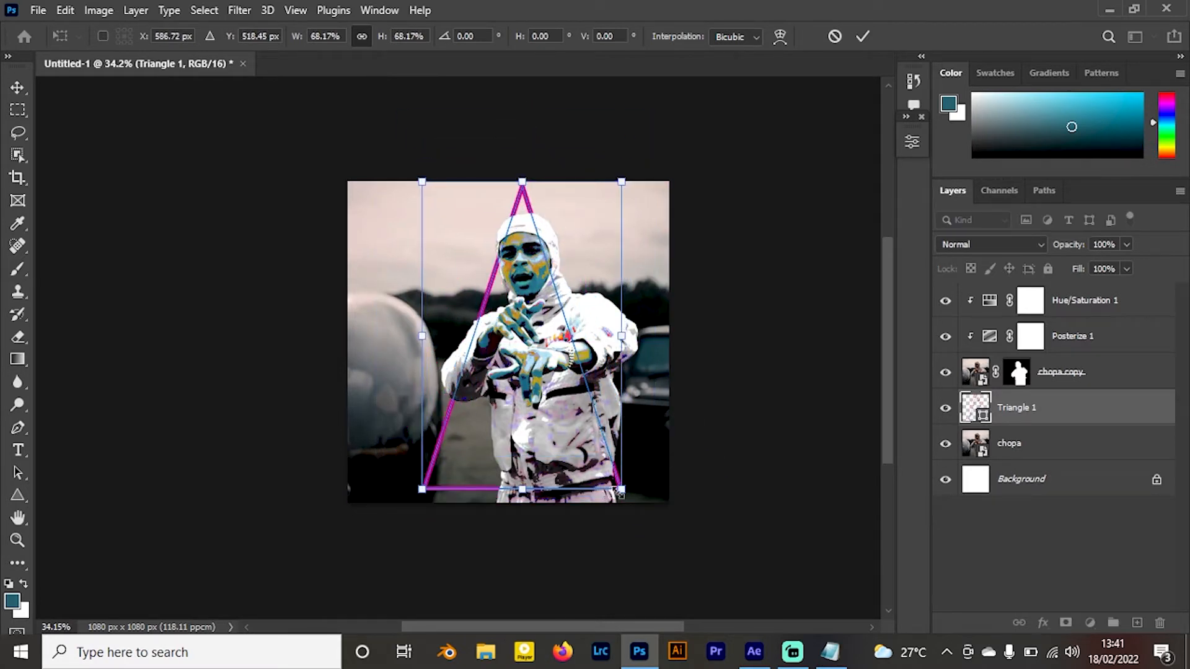
{"action": "left_click_drag", "start_coordinate": [621, 491], "coordinate": [627, 507]}
{"action": "key", "text": "Return"}
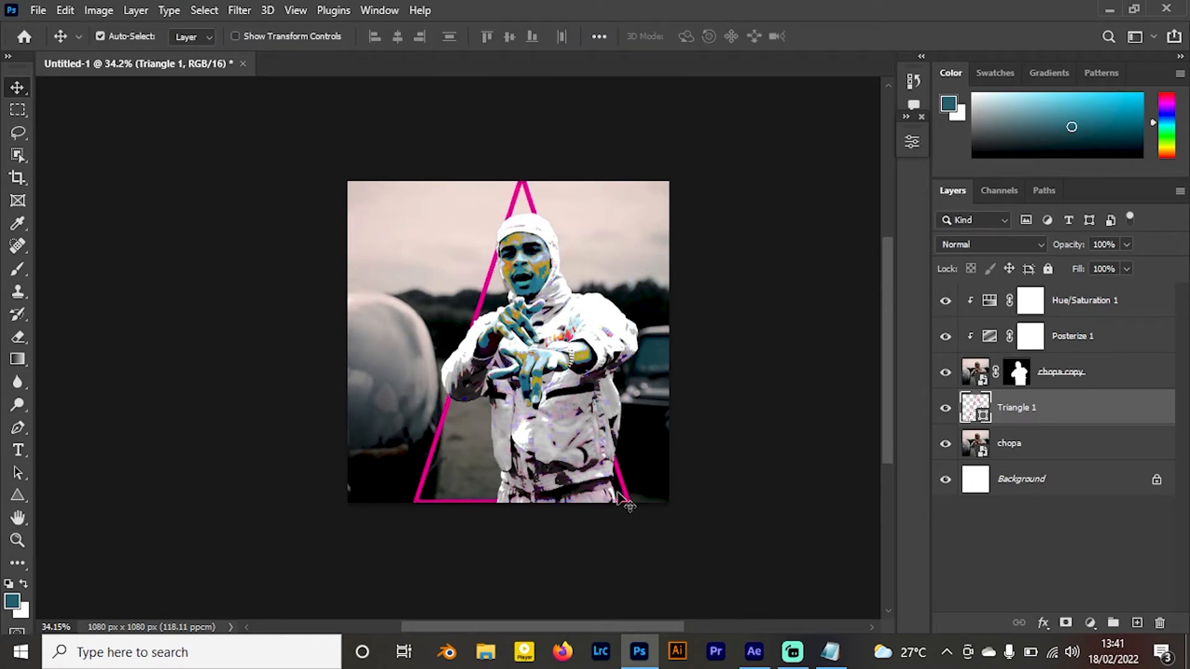
Nudge the triangle to the right until its apex sits just above the subject's head
{"action": "key", "text": "Right"}
{"action": "key", "text": "Right"}
{"action": "key", "text": "Right"}
{"action": "key", "text": "Right"}
{"action": "key", "text": "Right"}
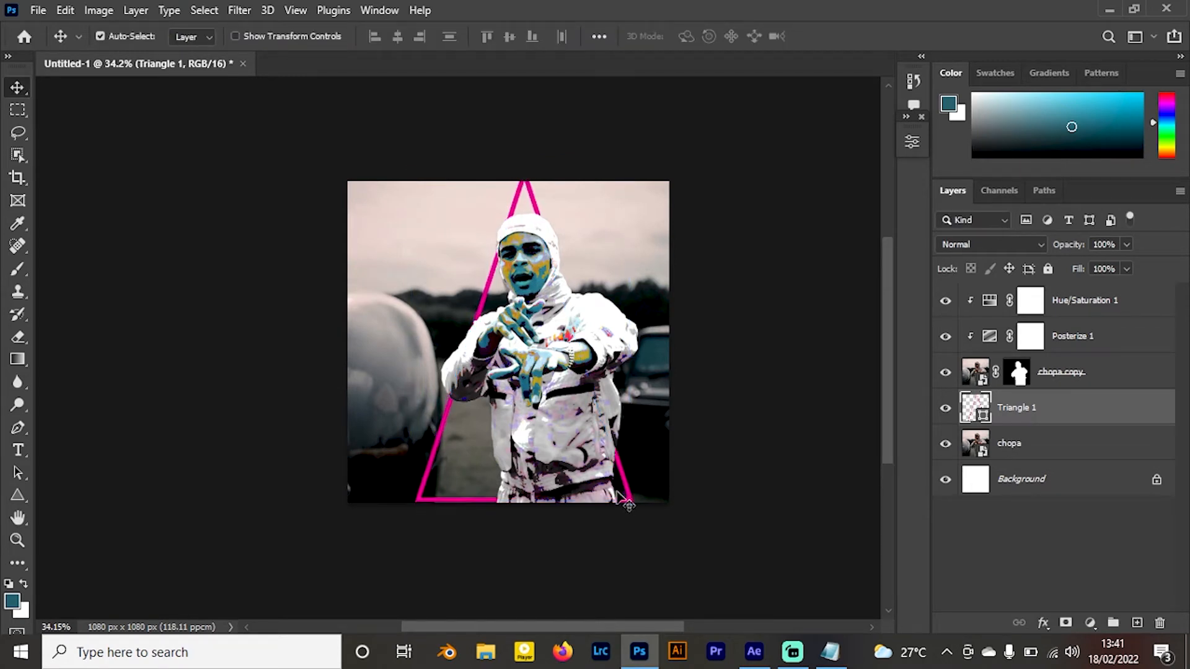
{"action": "key", "text": "Right"}
{"action": "key", "text": "Right"}
{"action": "key", "text": "Right"}
{"action": "key", "text": "Right"}
{"action": "key", "text": "Right"}
{"action": "key", "text": "Right"}
{"action": "key", "text": "Right"}
{"action": "key", "text": "Right"}
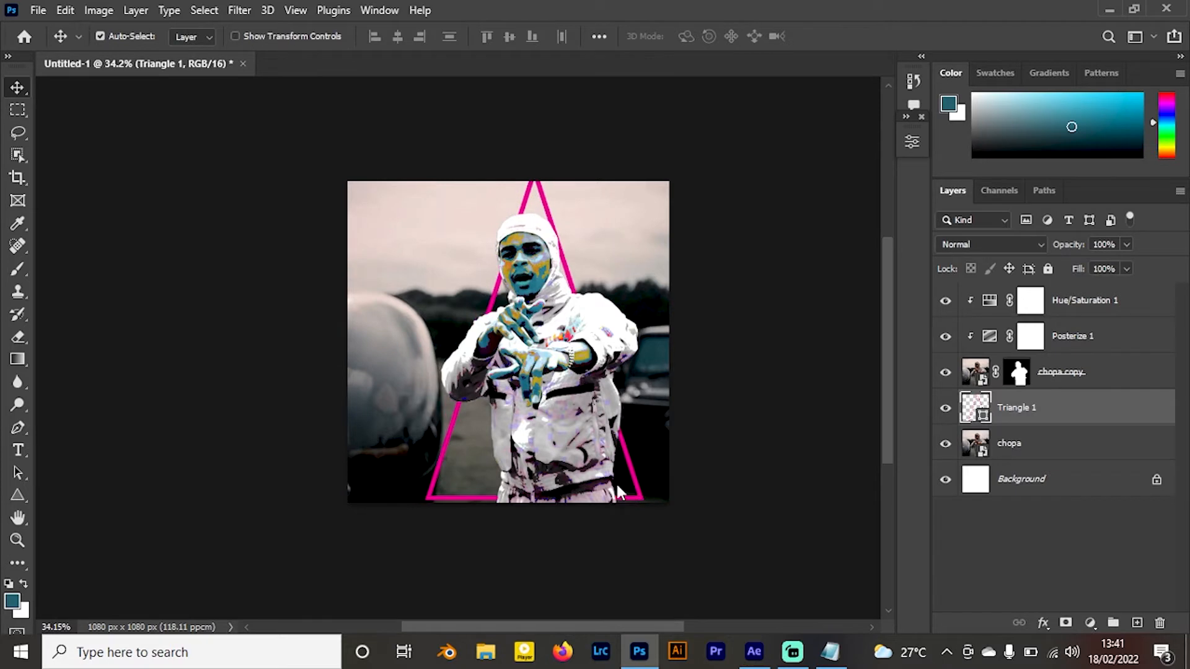
{"action": "key", "text": "Right"}
{"action": "key", "text": "Right"}
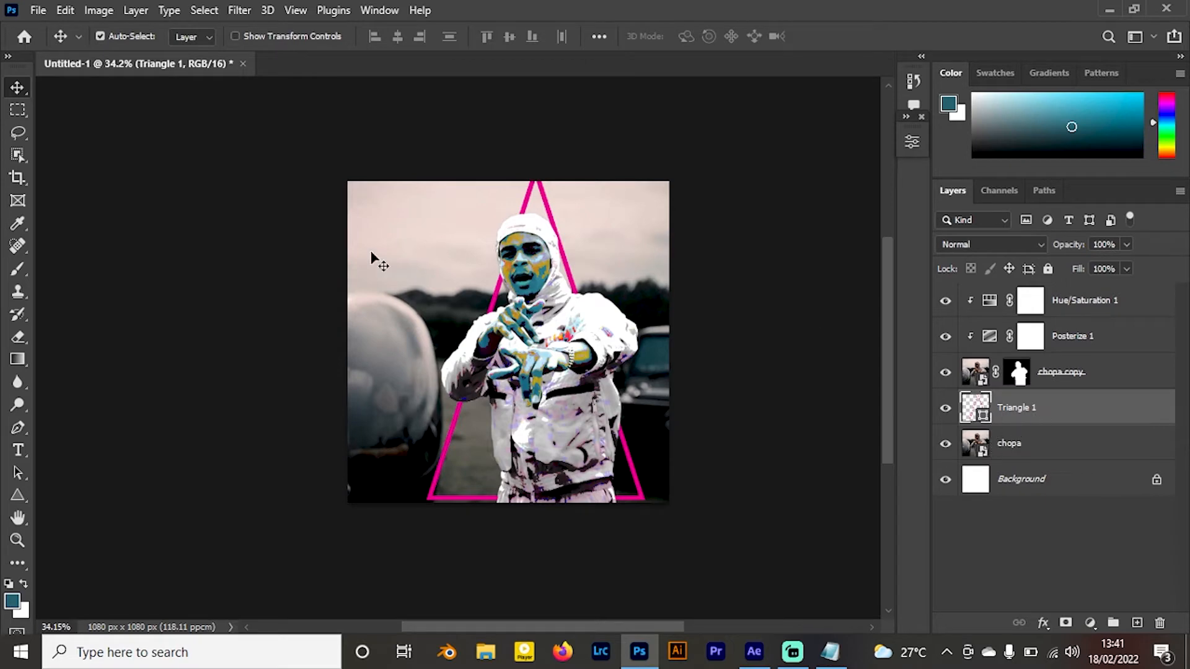
Export the image as a good-quality JPG at 1080 x 1080 px and 100% scale, named chopa done
{"action": "left_click", "coordinate": [37, 10]}
{"action": "mouse_move", "coordinate": [147, 280]}
{"action": "left_click", "coordinate": [308, 296]}
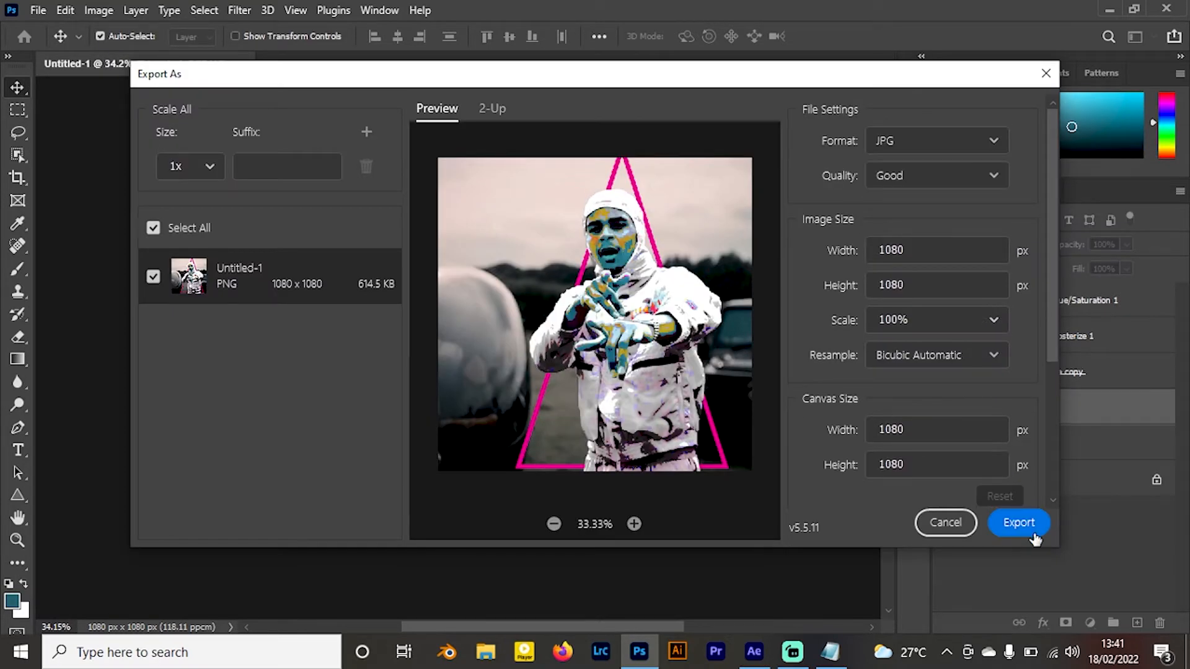
{"action": "left_click", "coordinate": [1031, 536]}
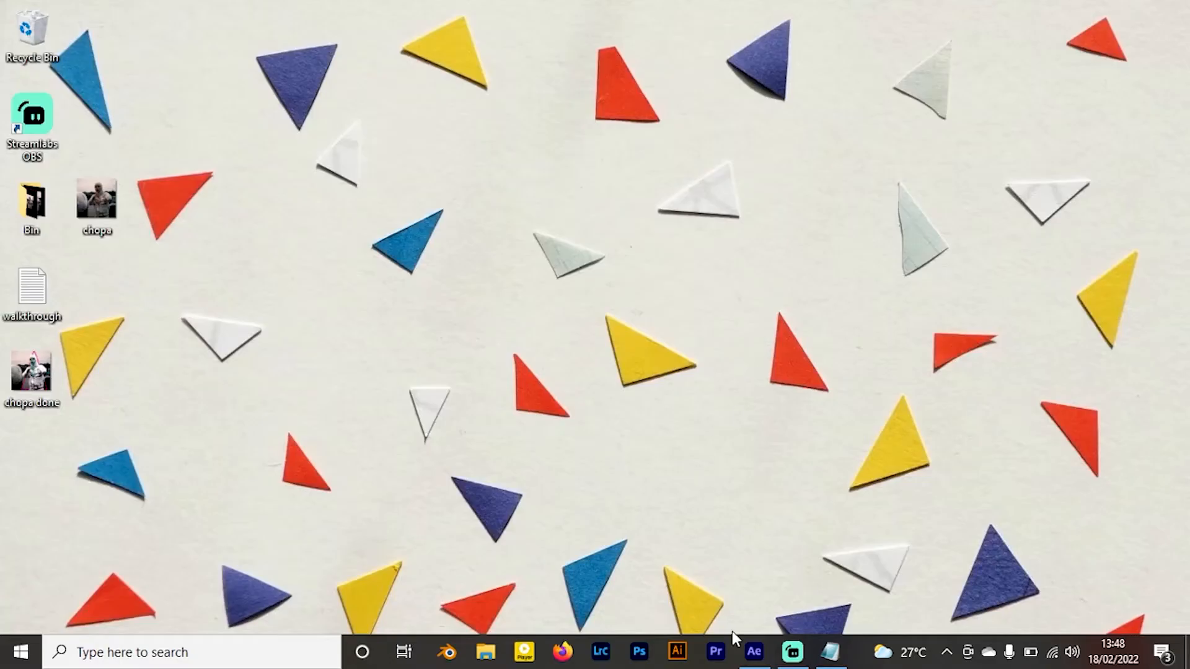
Switch to After Effects and review the visualizer composition's size, frame rate and duration settings
{"action": "left_click", "coordinate": [754, 652]}
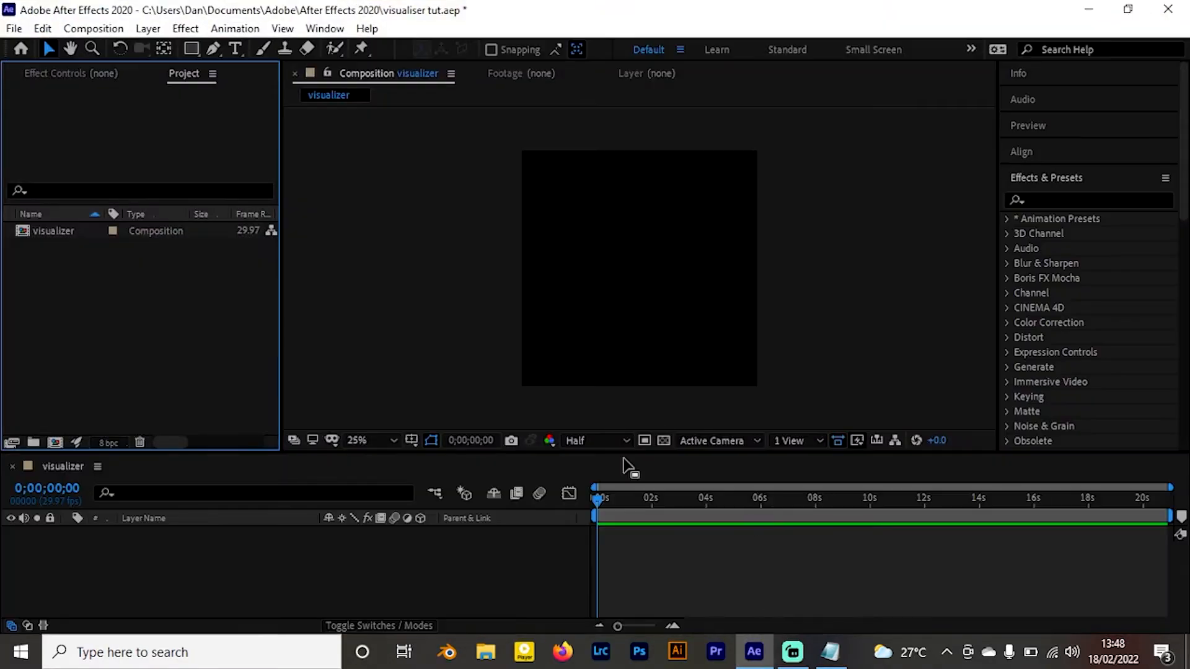
{"action": "left_click", "coordinate": [133, 464]}
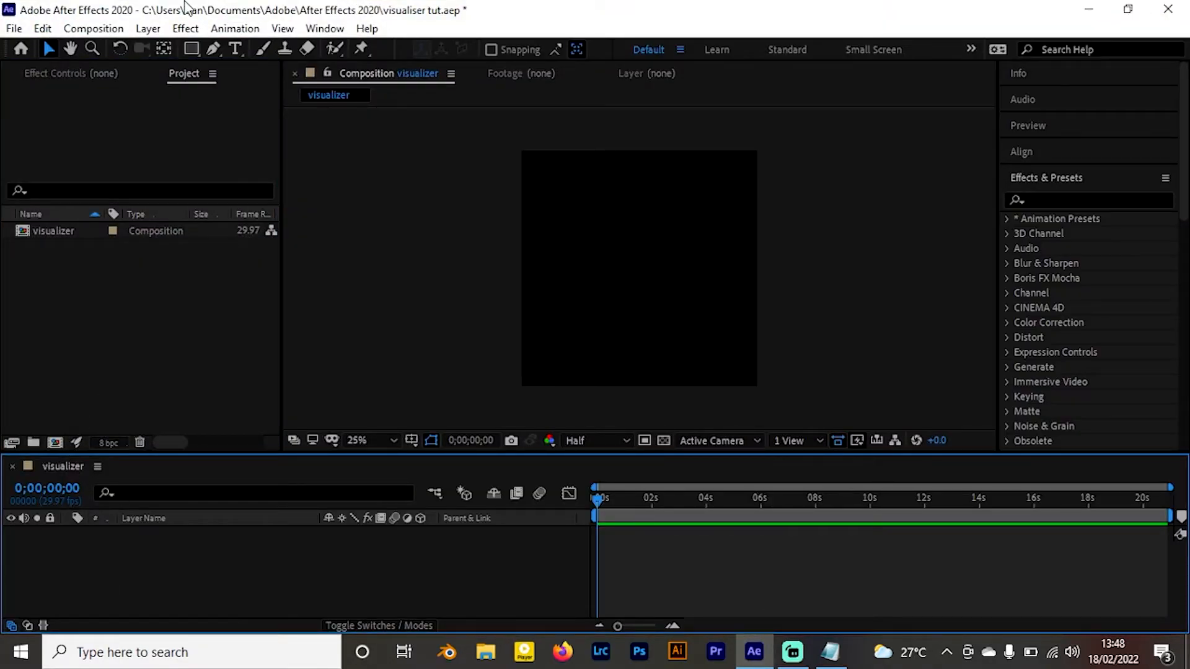
{"action": "left_click", "coordinate": [93, 29]}
{"action": "left_click", "coordinate": [209, 87]}
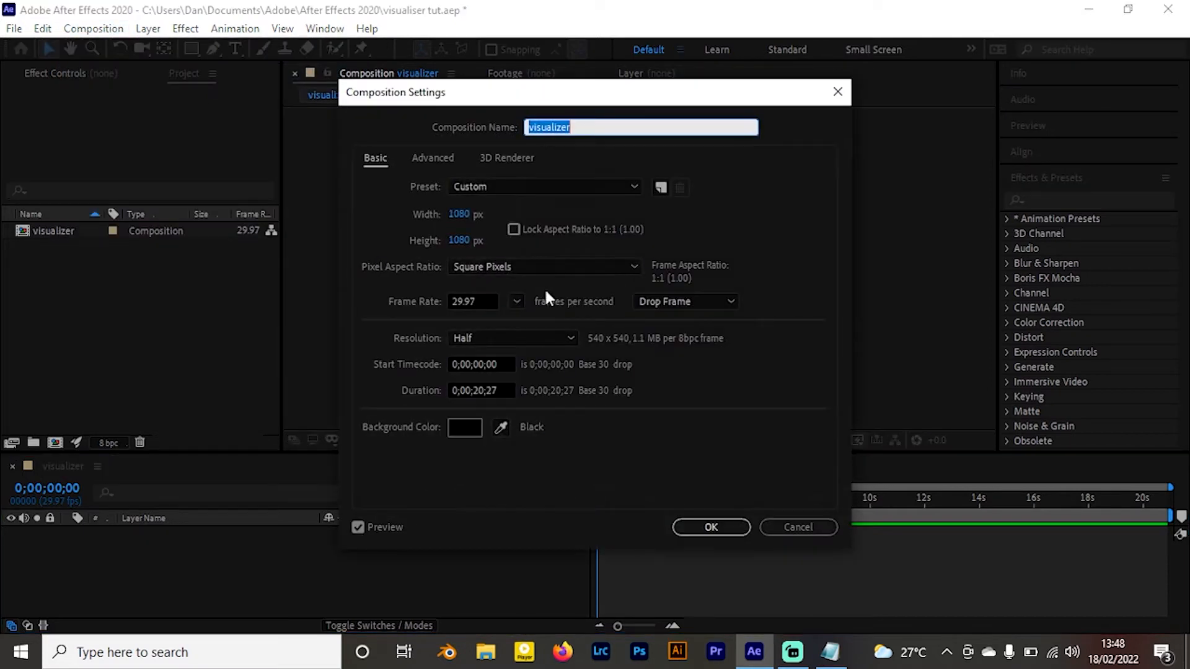
{"action": "left_click", "coordinate": [764, 376]}
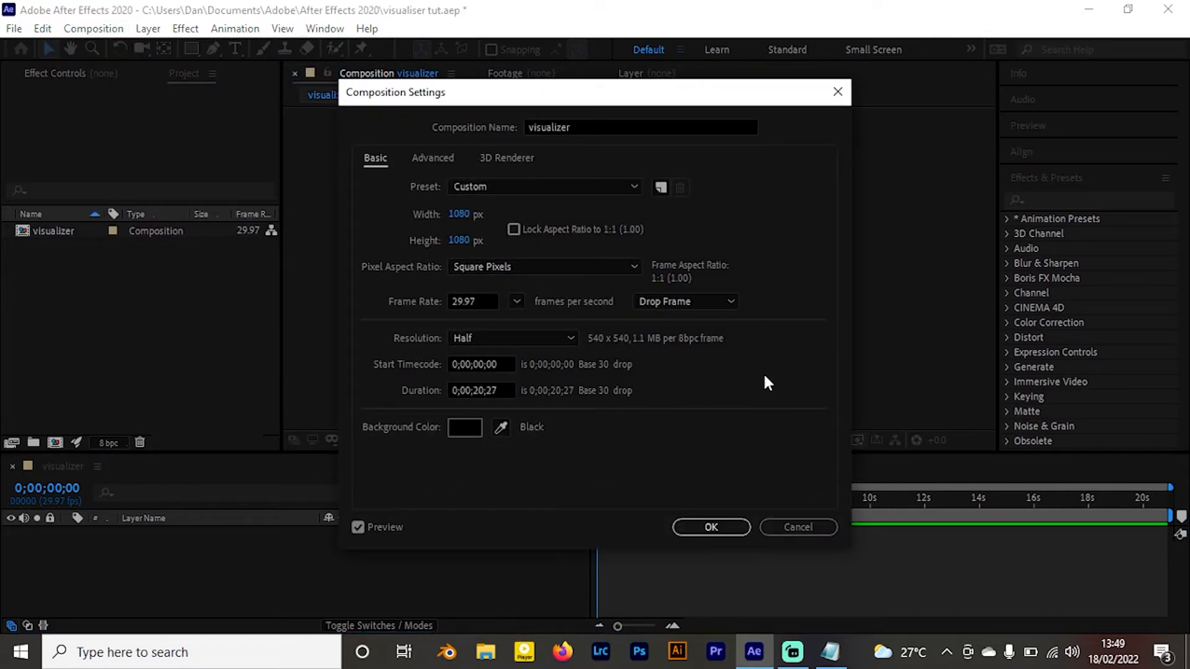
{"action": "left_click_drag", "start_coordinate": [477, 390], "coordinate": [485, 390]}
{"action": "left_click", "coordinate": [706, 527]}
Add a new black solid layer to the visualizer composition
{"action": "right_click", "coordinate": [186, 554]}
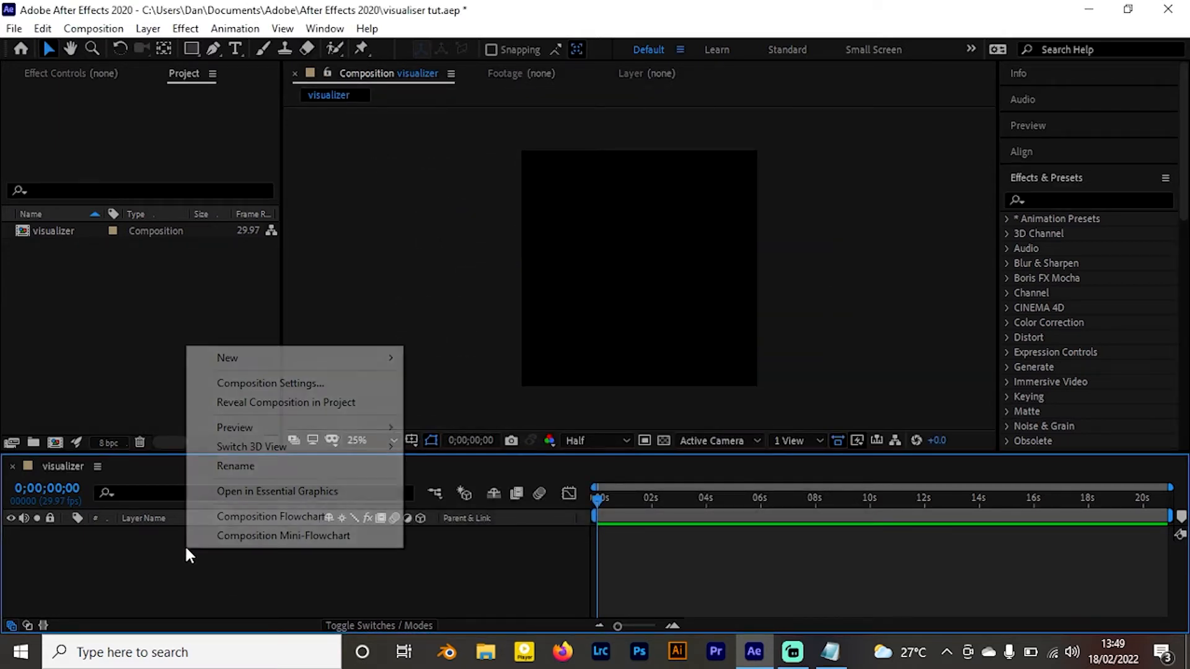
{"action": "mouse_move", "coordinate": [256, 364]}
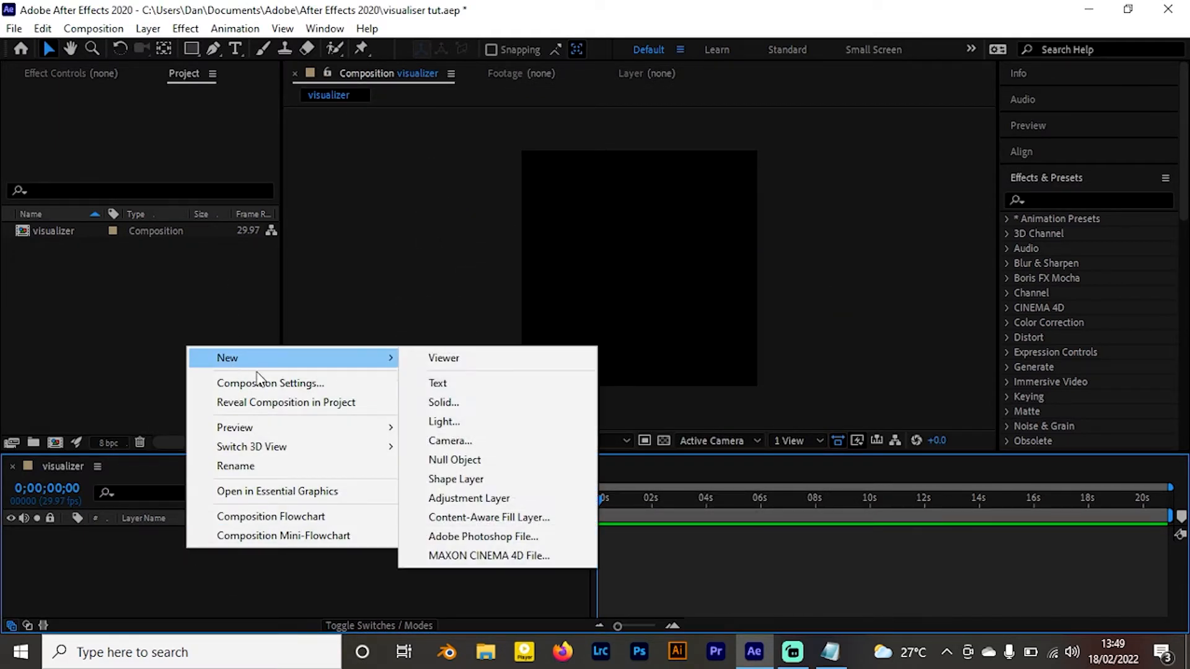
{"action": "left_click", "coordinate": [552, 404]}
{"action": "left_click", "coordinate": [662, 479]}
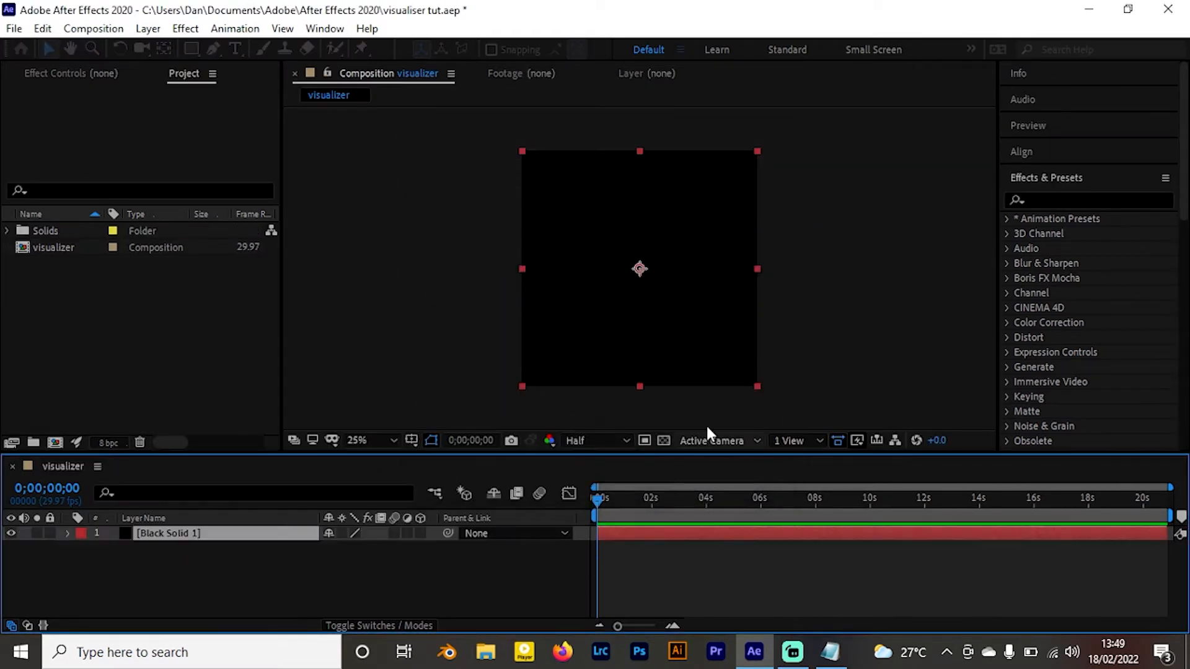
Find the Grid effect from the Generate category and apply it to the black solid
{"action": "left_click", "coordinate": [1045, 199]}
{"action": "type", "text": "grid"}
{"action": "left_click_drag", "start_coordinate": [1055, 307], "coordinate": [146, 533]}
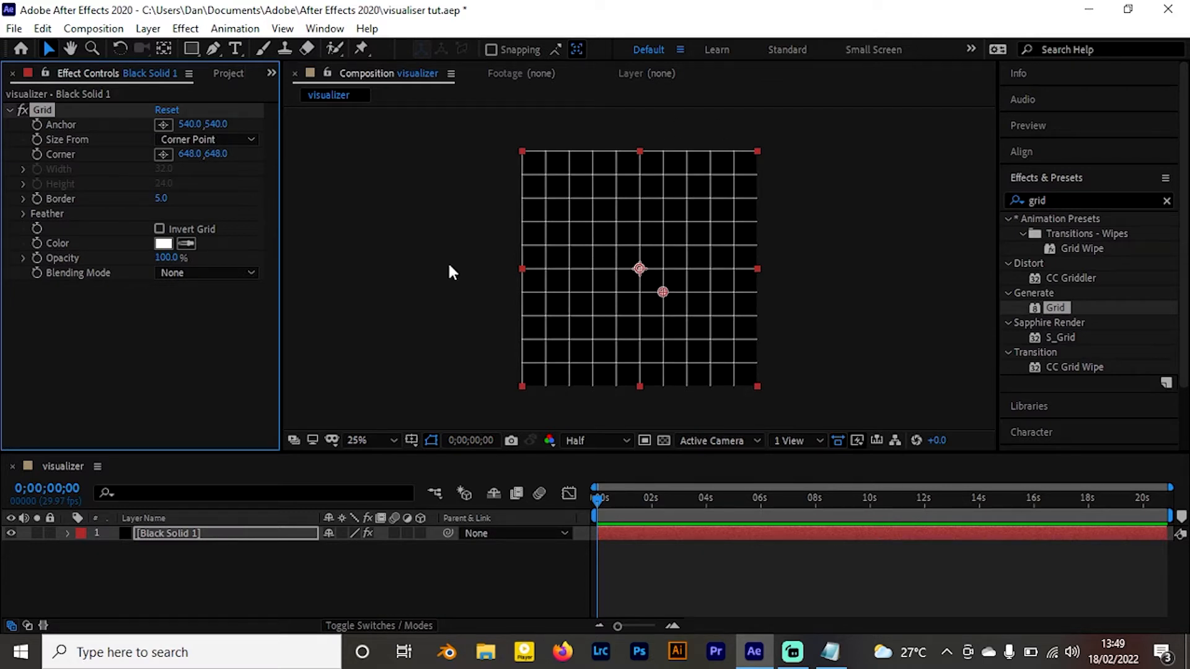
Set the Grid effect's colour to magenta F612B8 and its border to 9
{"action": "left_click", "coordinate": [163, 245]}
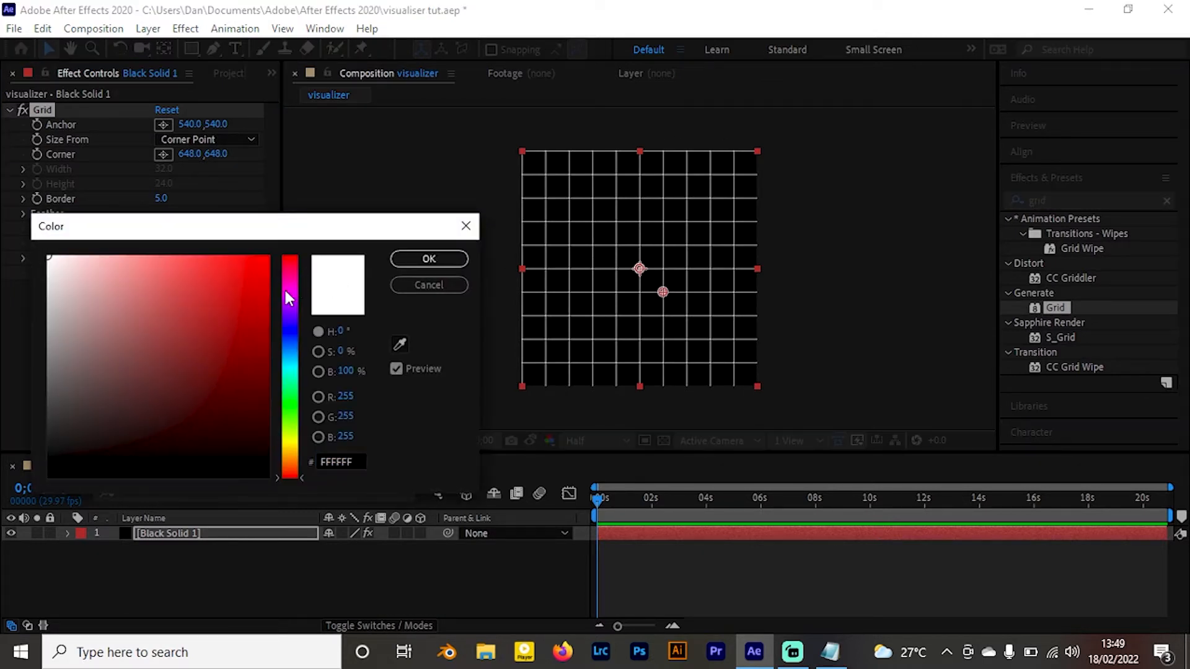
{"action": "left_click", "coordinate": [292, 283]}
{"action": "left_click", "coordinate": [252, 264]}
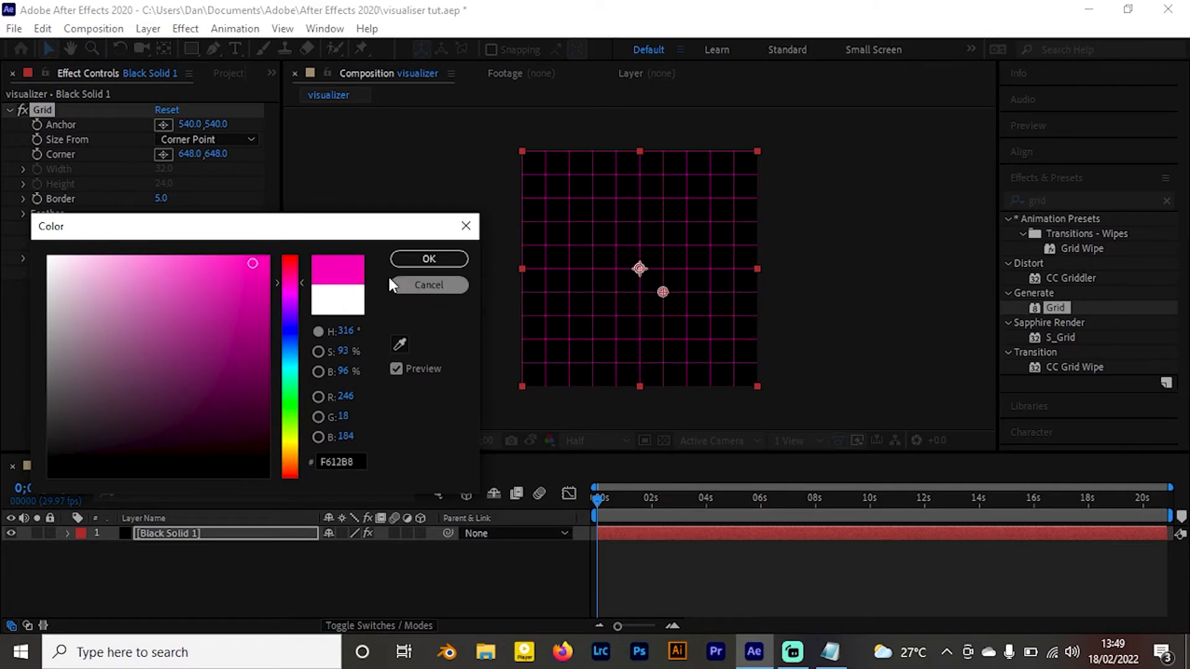
{"action": "left_click", "coordinate": [430, 259]}
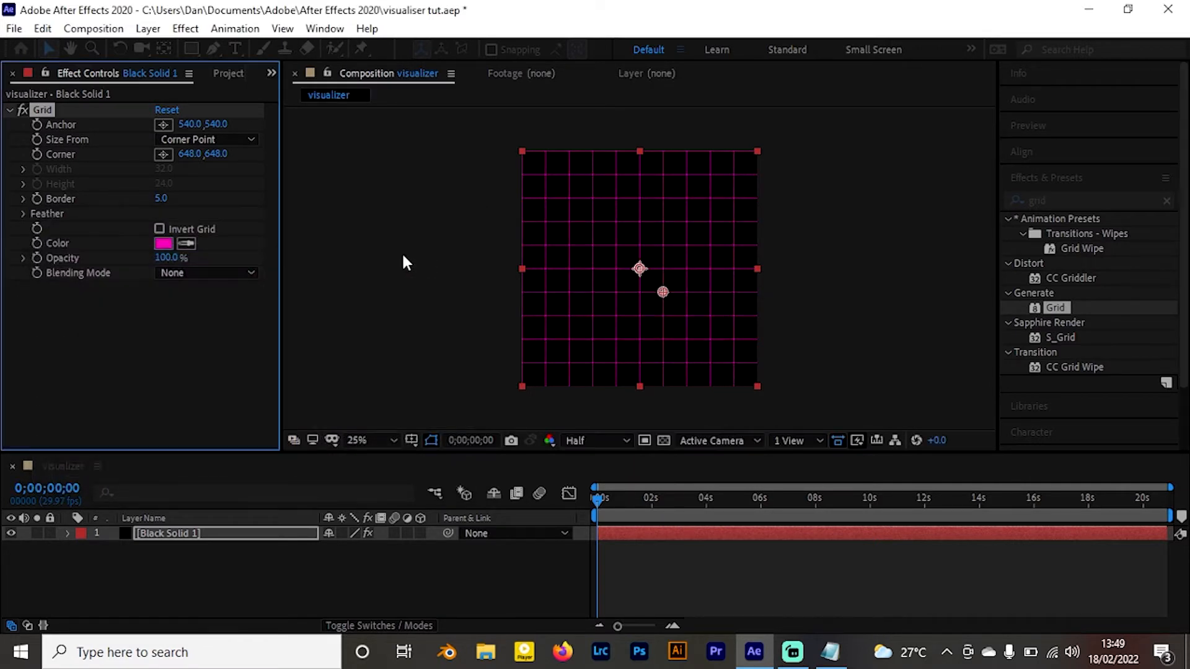
{"action": "left_click", "coordinate": [160, 199]}
{"action": "type", "text": "9"}
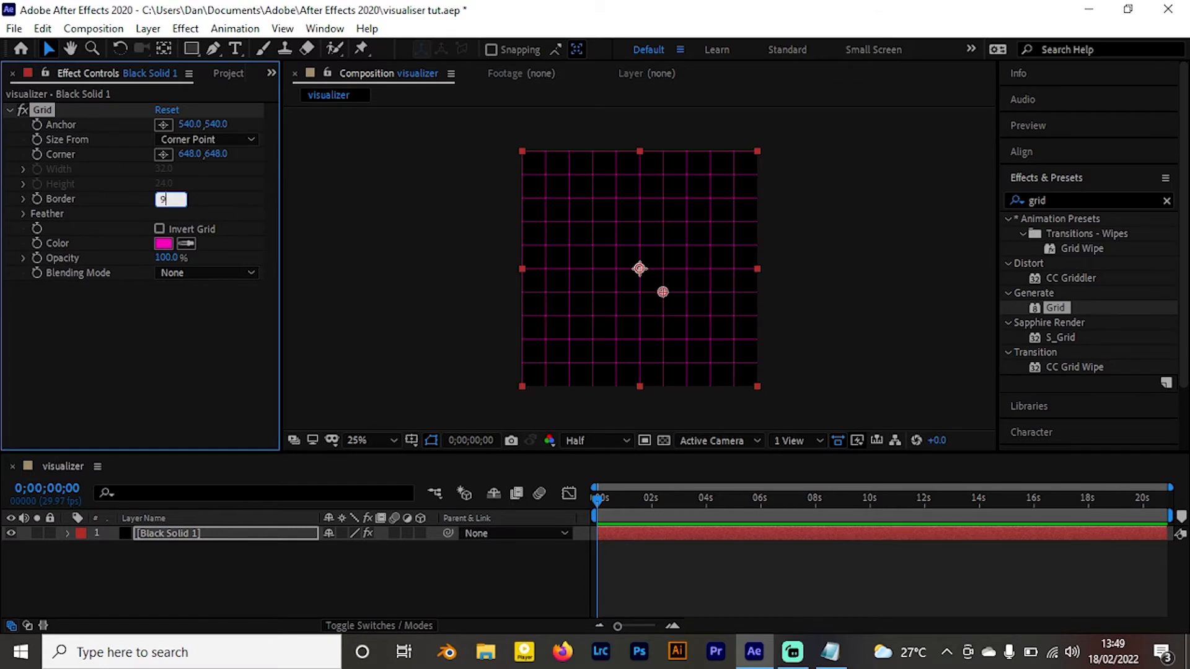
{"action": "key", "text": "Return"}
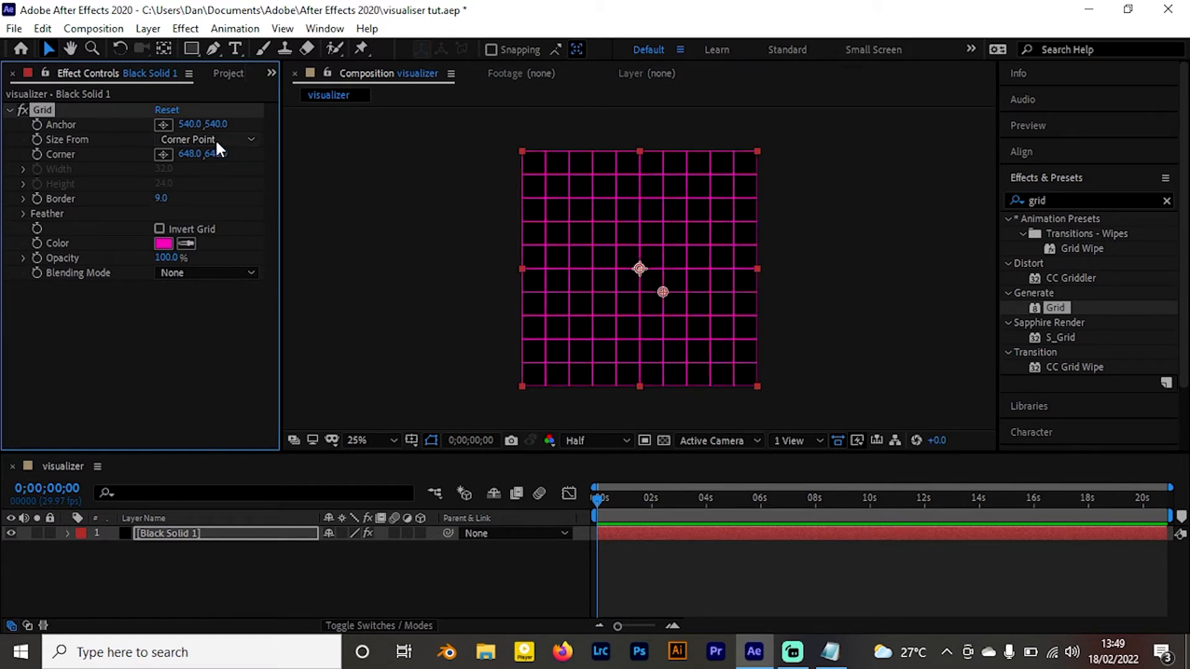
Make the black solid a 3D layer and set its X Rotation to 54°
{"action": "left_click", "coordinate": [421, 533]}
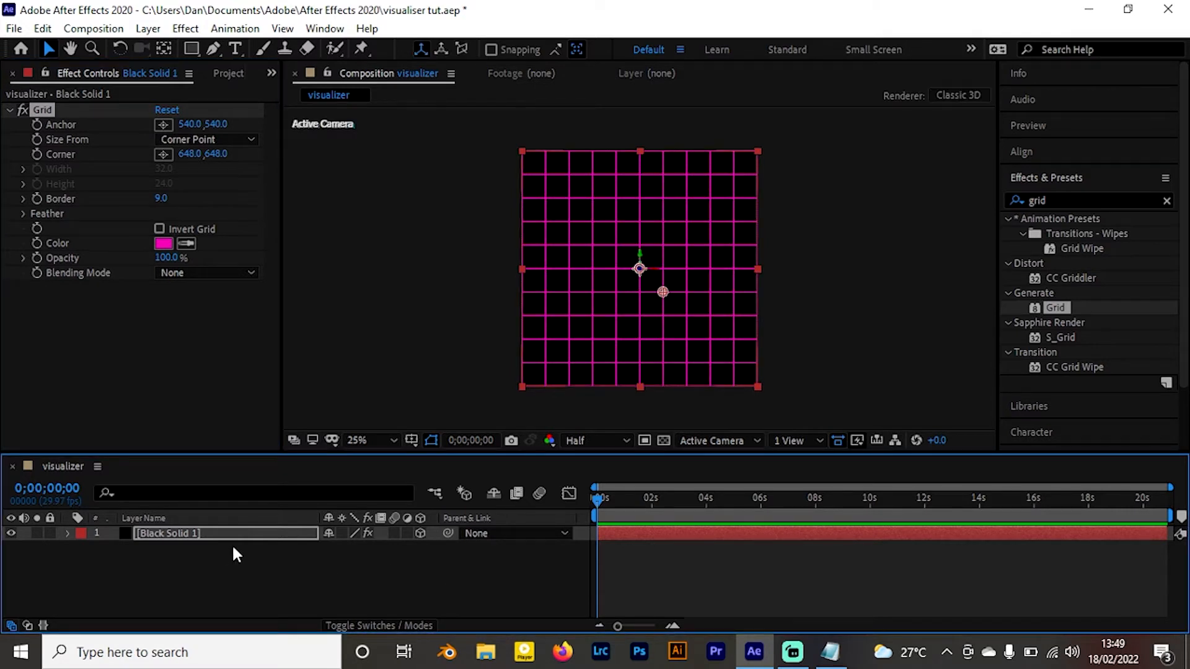
{"action": "key", "text": "r"}
{"action": "left_click_drag", "start_coordinate": [348, 563], "coordinate": [396, 562]}
Move the tilted grid into the upper half of the frame and enlarge it until its lower edge extends past both sides
{"action": "left_click", "coordinate": [683, 231]}
{"action": "left_click_drag", "start_coordinate": [682, 218], "coordinate": [684, 196]}
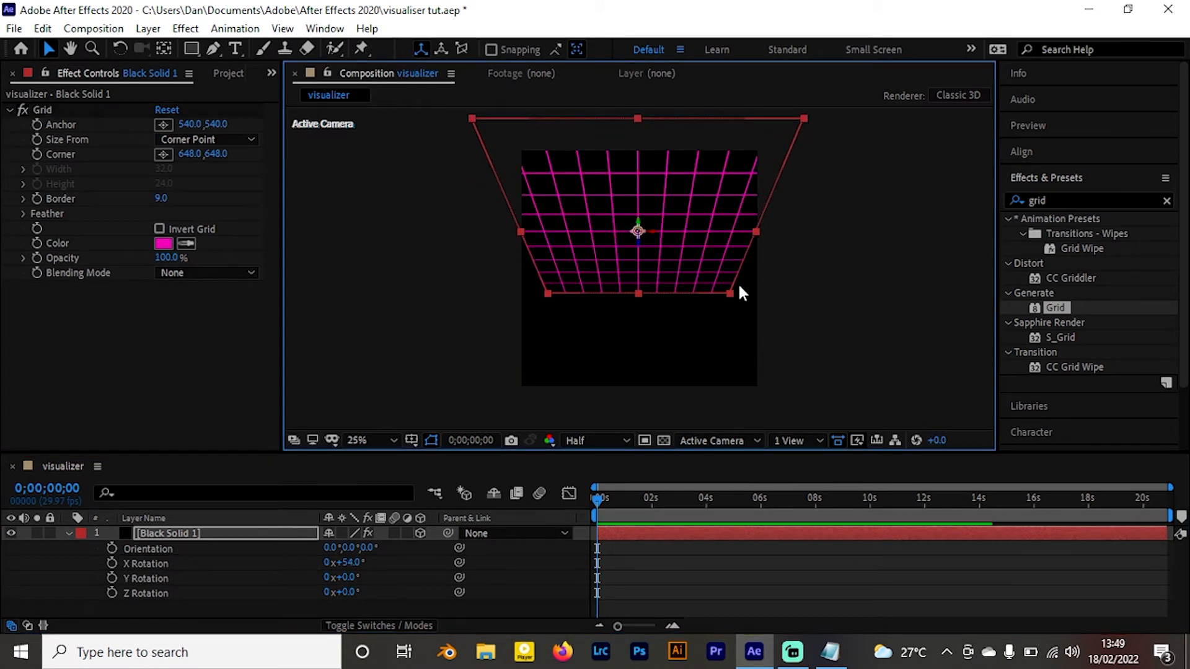
{"action": "left_click_drag", "start_coordinate": [726, 296], "coordinate": [797, 299]}
{"action": "left_click_drag", "start_coordinate": [724, 243], "coordinate": [731, 239]}
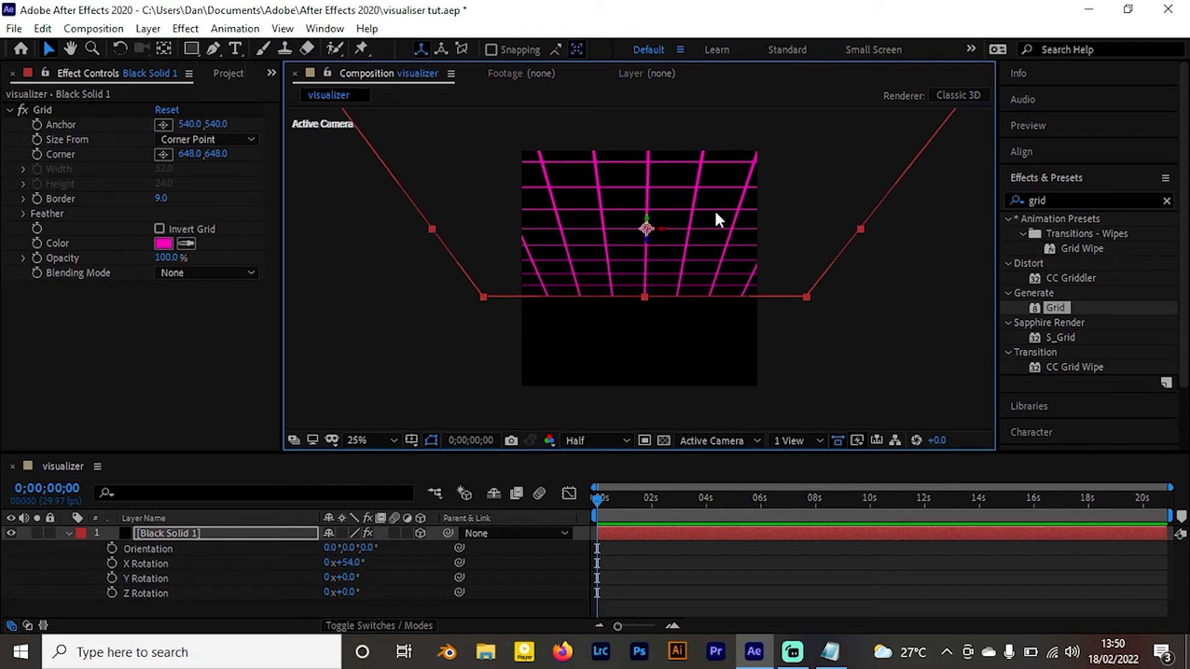
Set the Grid effect's anchor to 10, 540 and corner to 1151, 648, and nudge the layer slightly upward
{"action": "left_click_drag", "start_coordinate": [193, 125], "coordinate": [5, 175]}
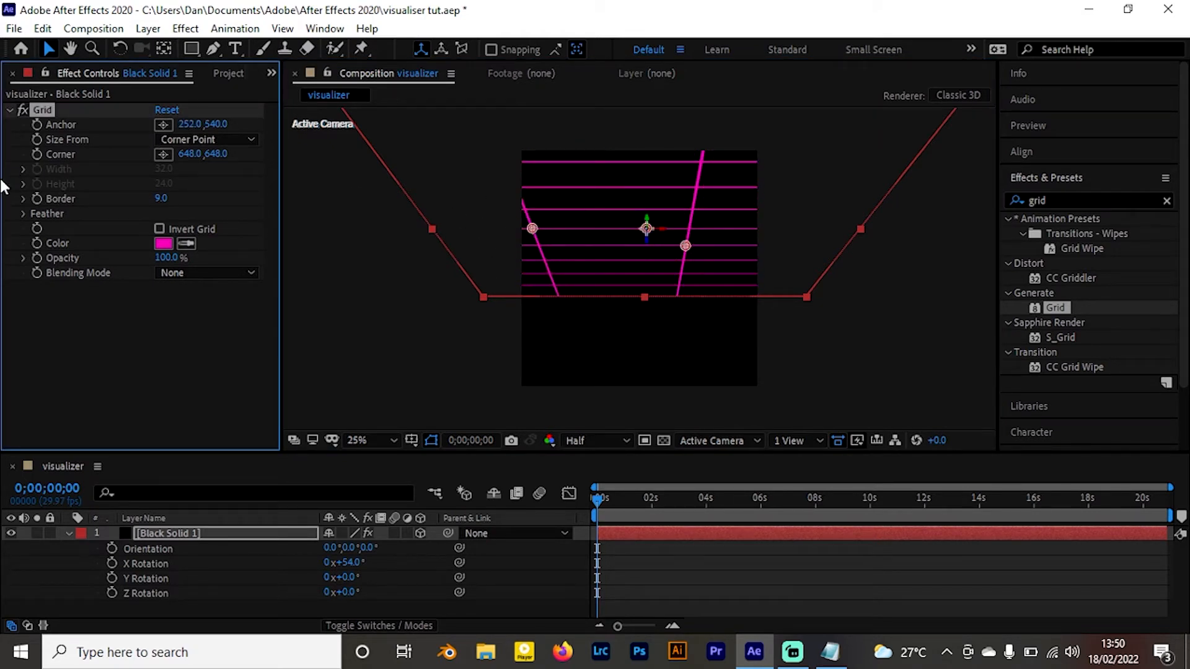
{"action": "left_click_drag", "start_coordinate": [189, 124], "coordinate": [2, 143]}
{"action": "left_click_drag", "start_coordinate": [207, 124], "coordinate": [256, 126]}
{"action": "key", "text": "ctrl+z"}
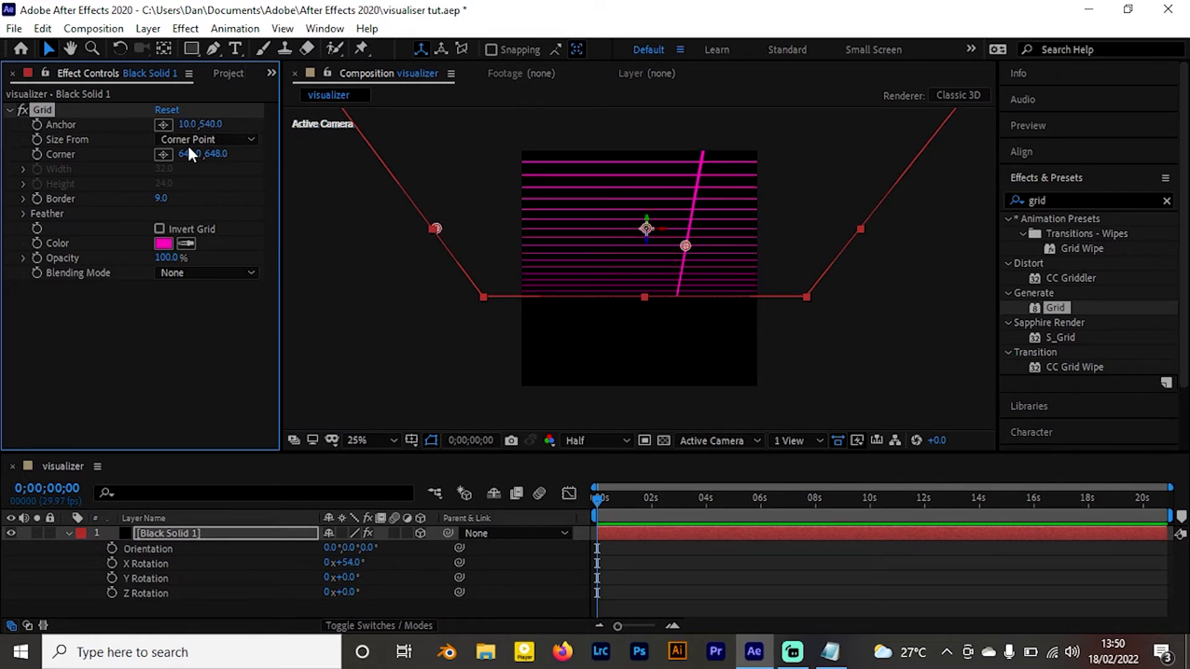
{"action": "left_click_drag", "start_coordinate": [186, 163], "coordinate": [583, 136]}
{"action": "left_click_drag", "start_coordinate": [694, 232], "coordinate": [697, 222]}
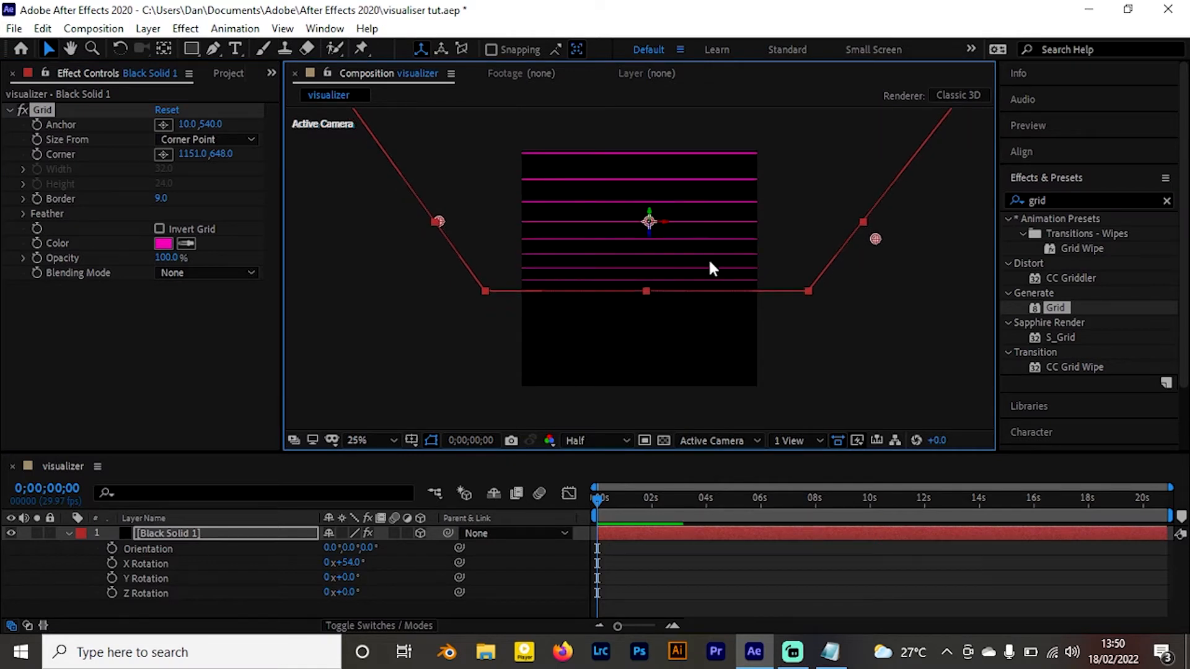
{"action": "left_click", "coordinate": [147, 335]}
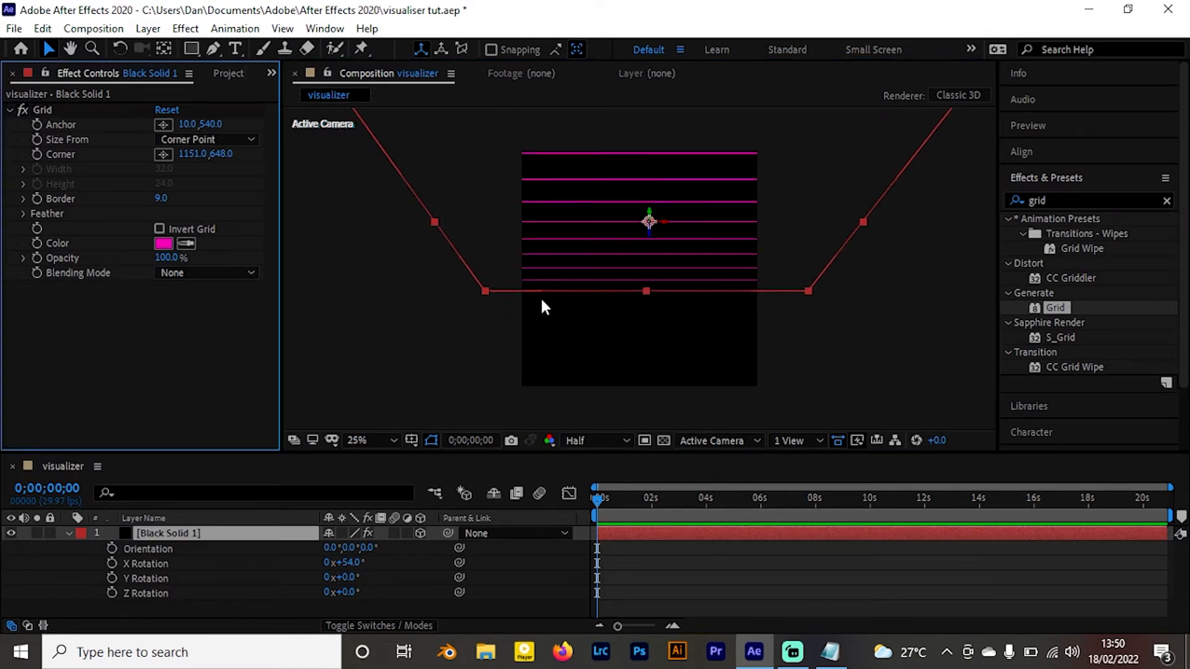
Find the Offset effect from the Distort category and apply it to the black solid
{"action": "left_click", "coordinate": [196, 534]}
{"action": "key", "text": "r"}
{"action": "left_click", "coordinate": [1064, 197]}
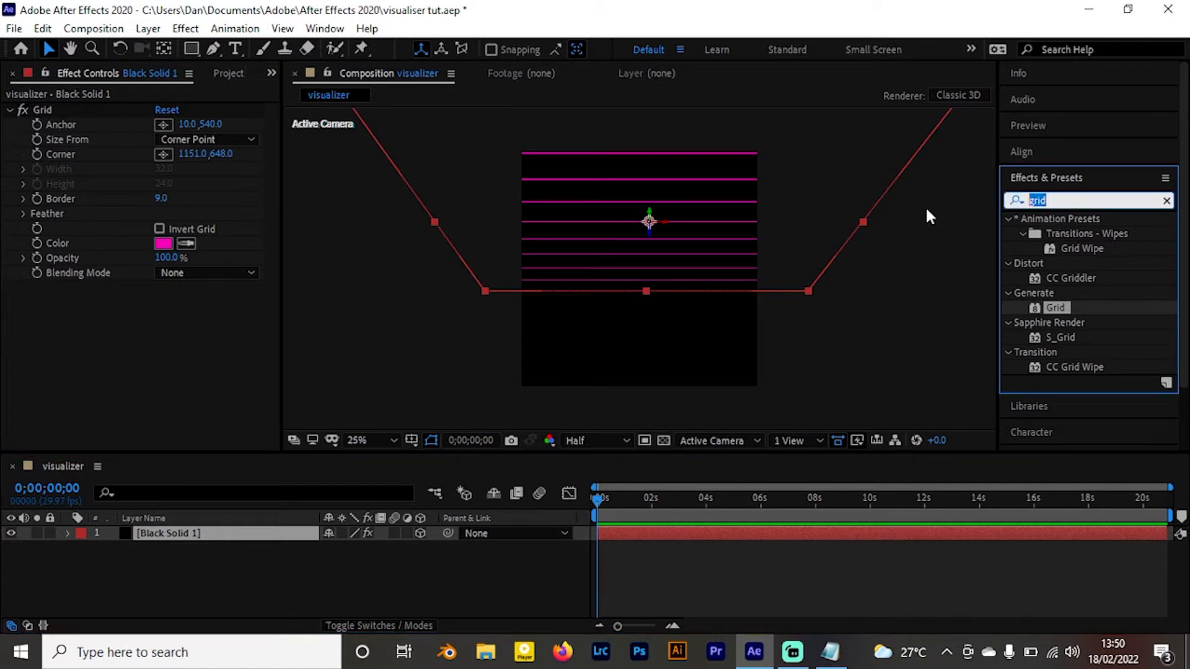
{"action": "type", "text": "offset"}
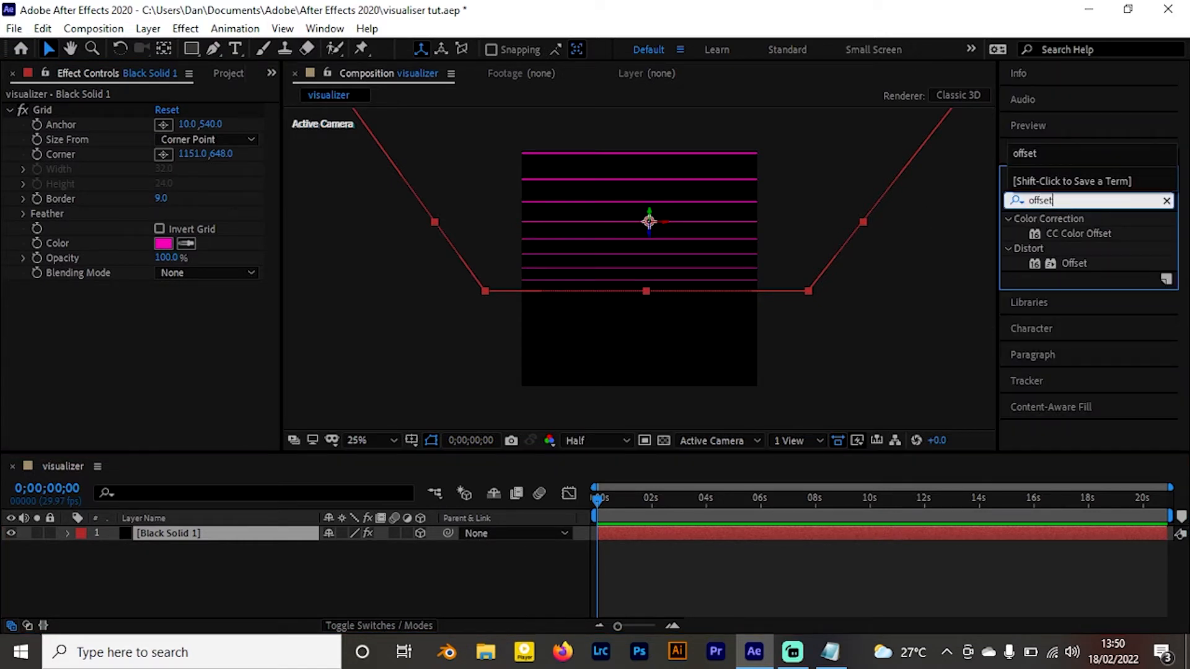
{"action": "left_click_drag", "start_coordinate": [1093, 267], "coordinate": [213, 550]}
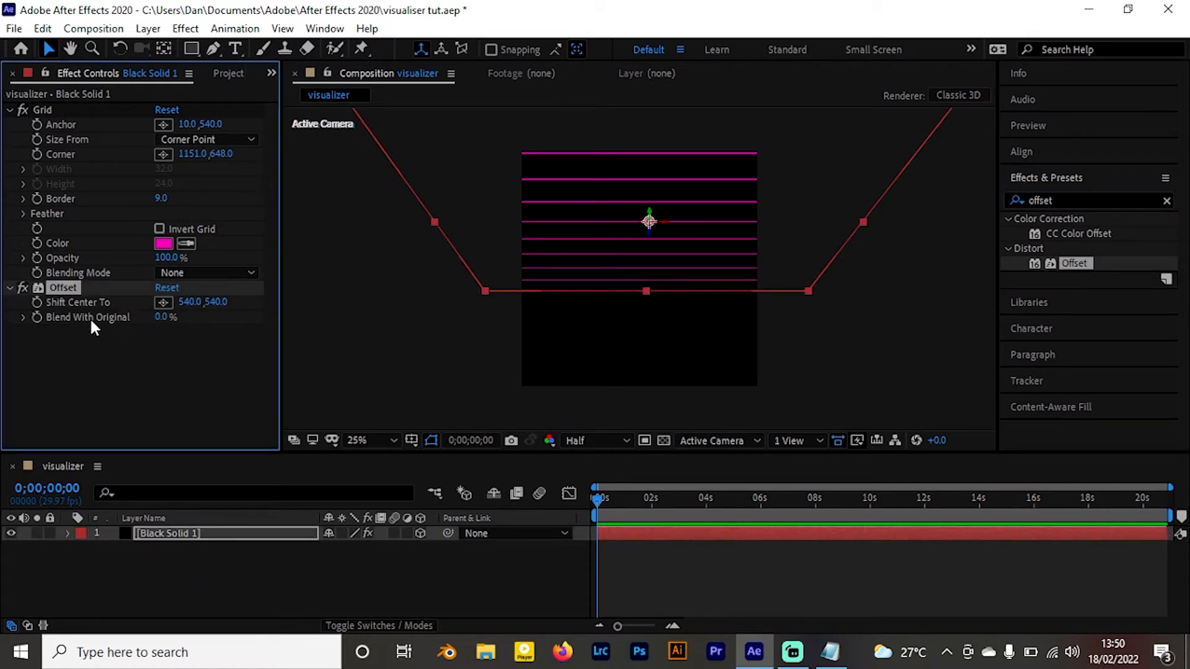
Keyframe the Offset effect's Shift Center To from 523, 357 at the start to 523, 1608 at 0;00;05;19
{"action": "left_click", "coordinate": [37, 302]}
{"action": "left_click", "coordinate": [196, 533]}
{"action": "key", "text": "u"}
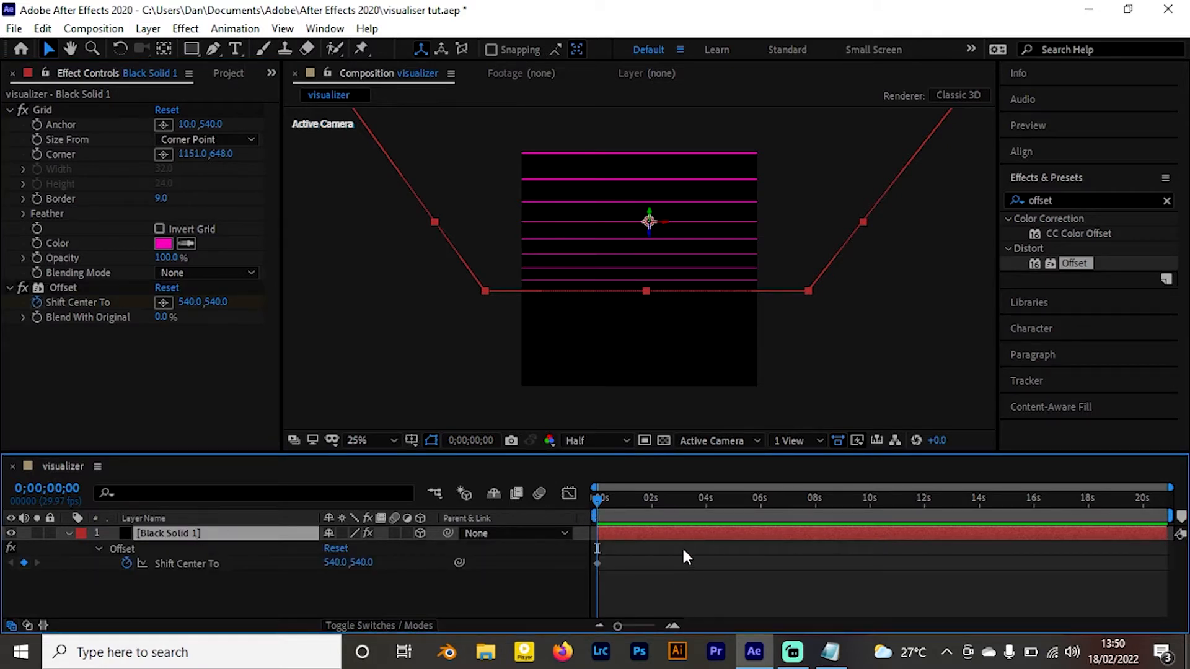
{"action": "left_click_drag", "start_coordinate": [217, 302], "coordinate": [41, 386]}
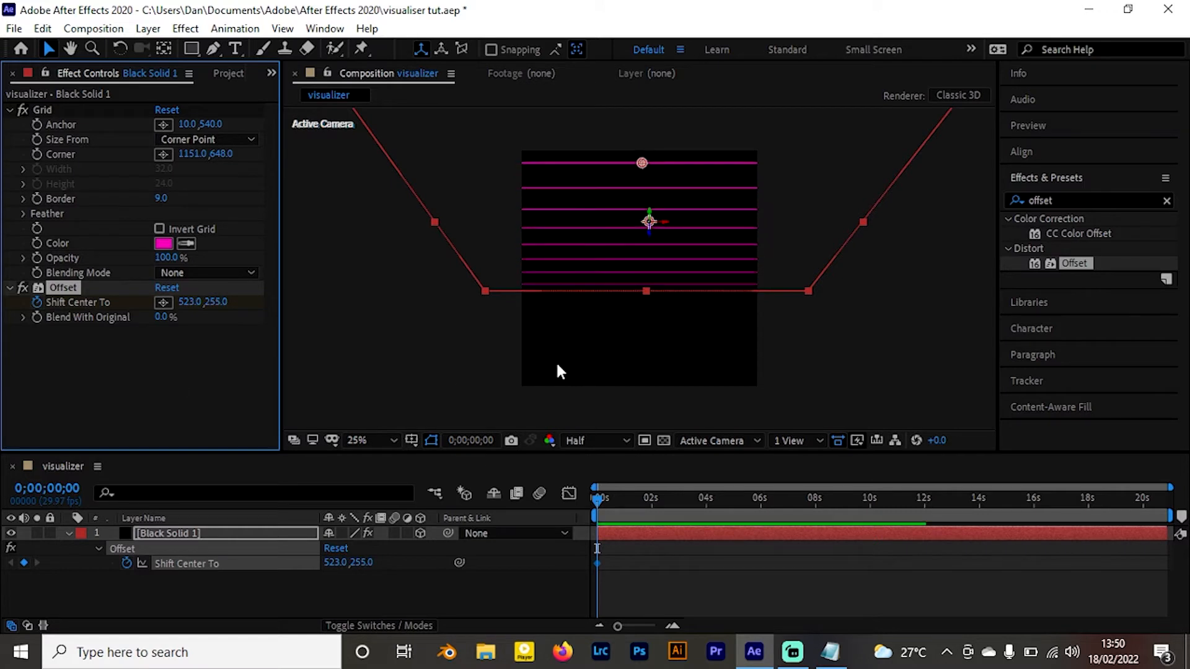
{"action": "left_click_drag", "start_coordinate": [695, 514], "coordinate": [751, 499]}
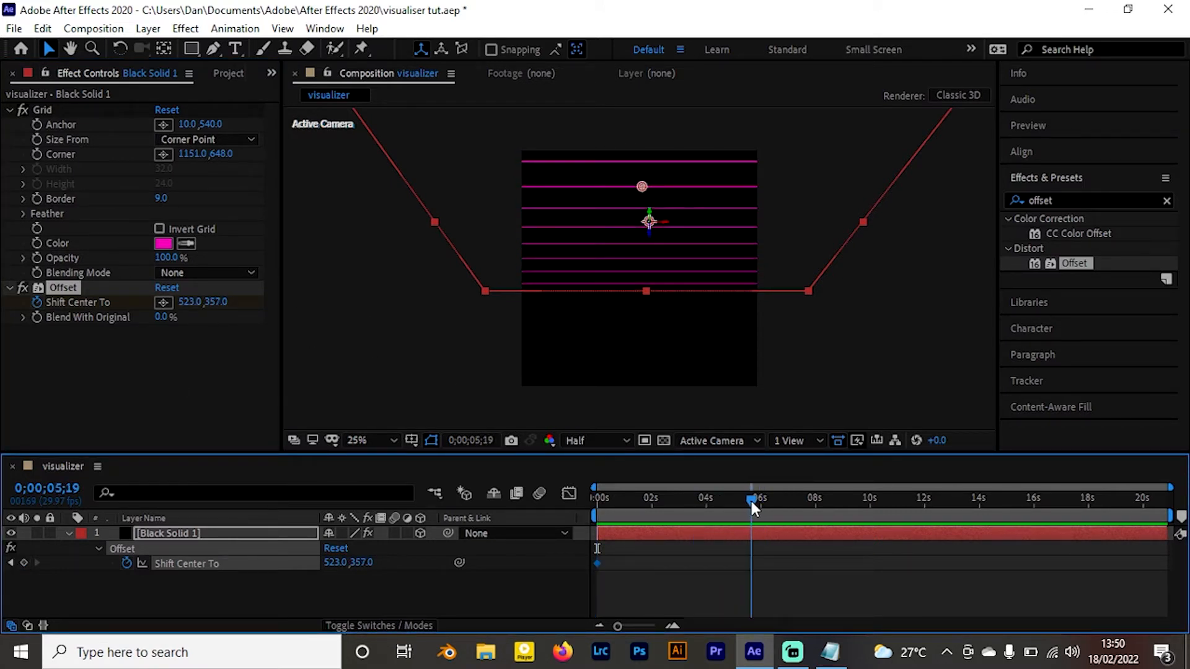
{"action": "left_click_drag", "start_coordinate": [211, 304], "coordinate": [532, 286]}
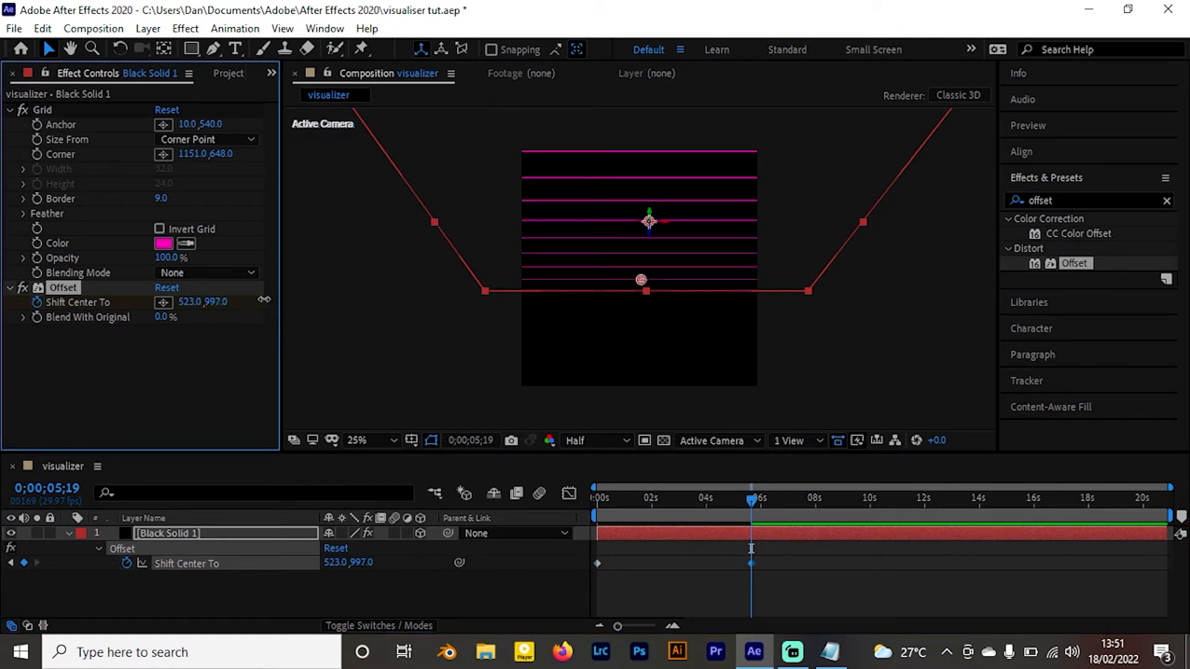
{"action": "left_click_drag", "start_coordinate": [215, 307], "coordinate": [534, 524]}
Play back the line movement and retime the second Shift Center To keyframe to about 4 seconds
{"action": "key", "text": "space"}
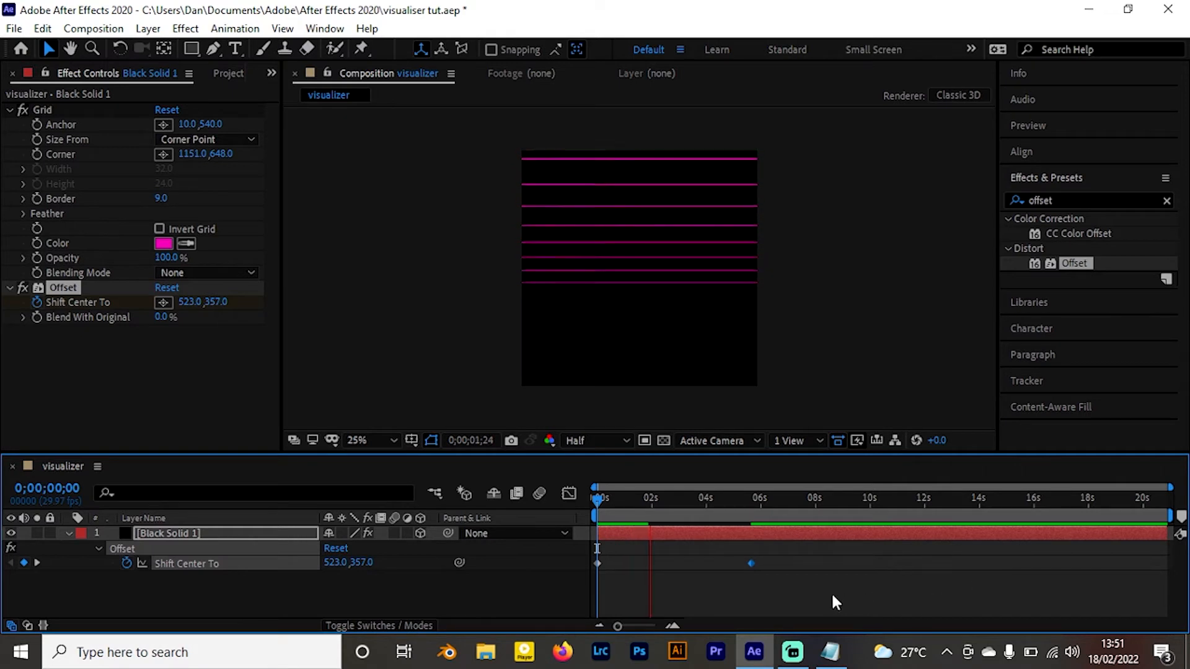
{"action": "left_click_drag", "start_coordinate": [753, 566], "coordinate": [707, 564]}
{"action": "key", "text": "space"}
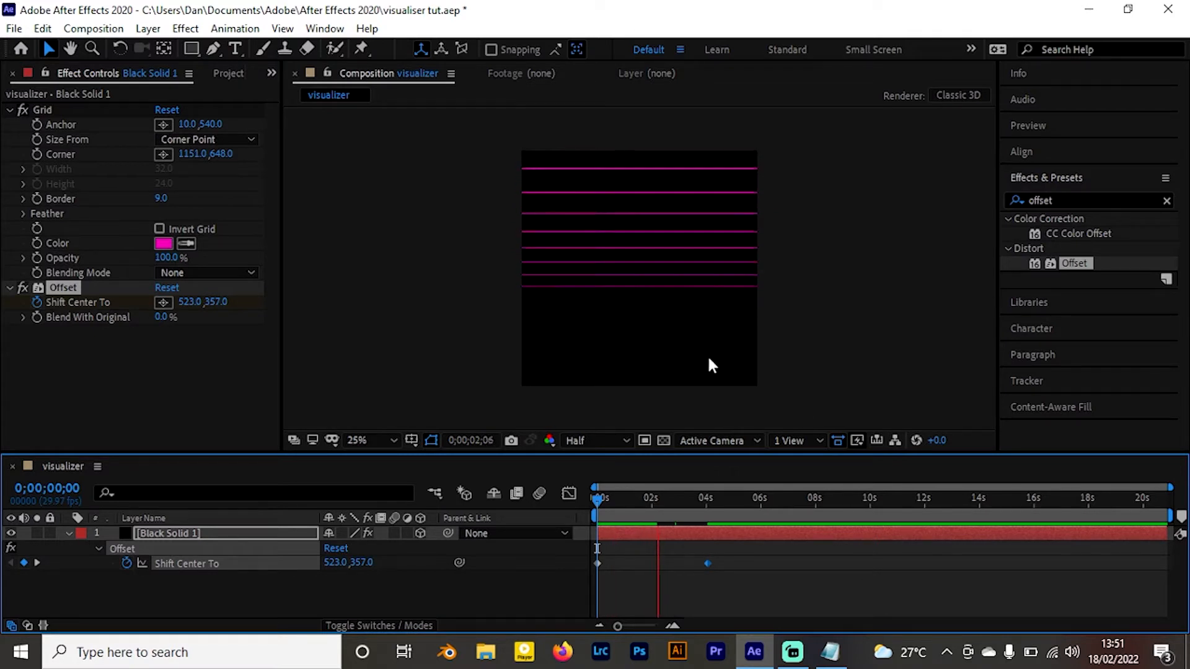
{"action": "key", "text": "space"}
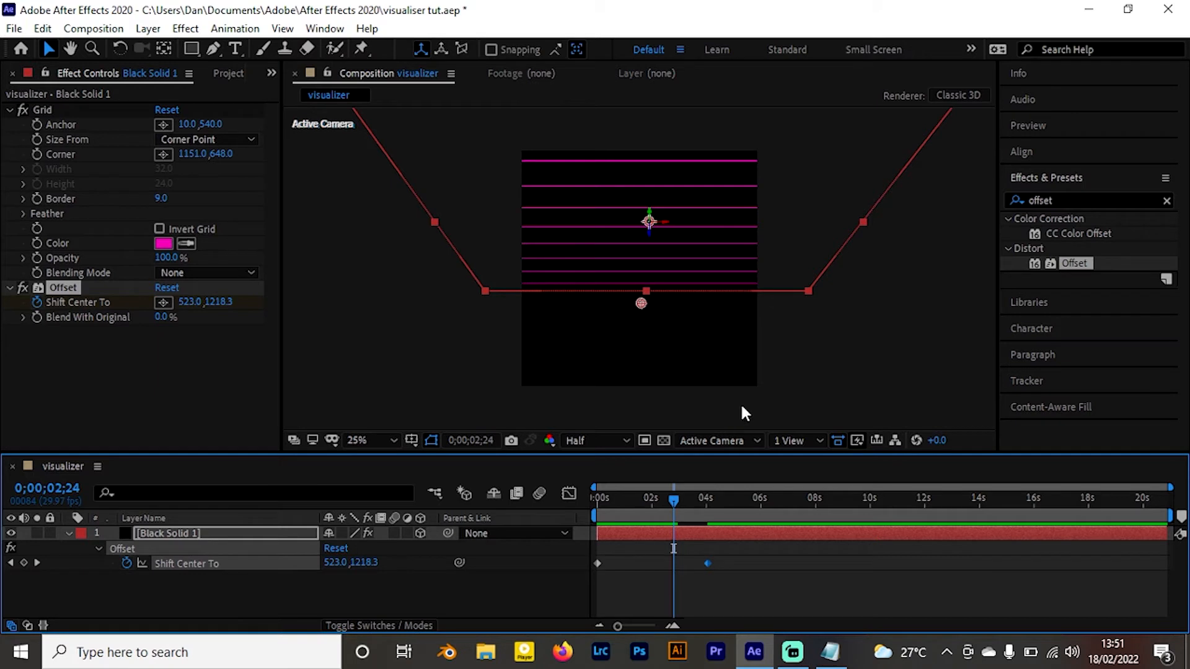
Duplicate the black solid grid layer, place the copy in the lower half of the frame, and play back the animation
{"action": "left_click", "coordinate": [191, 534]}
{"action": "key", "text": "u"}
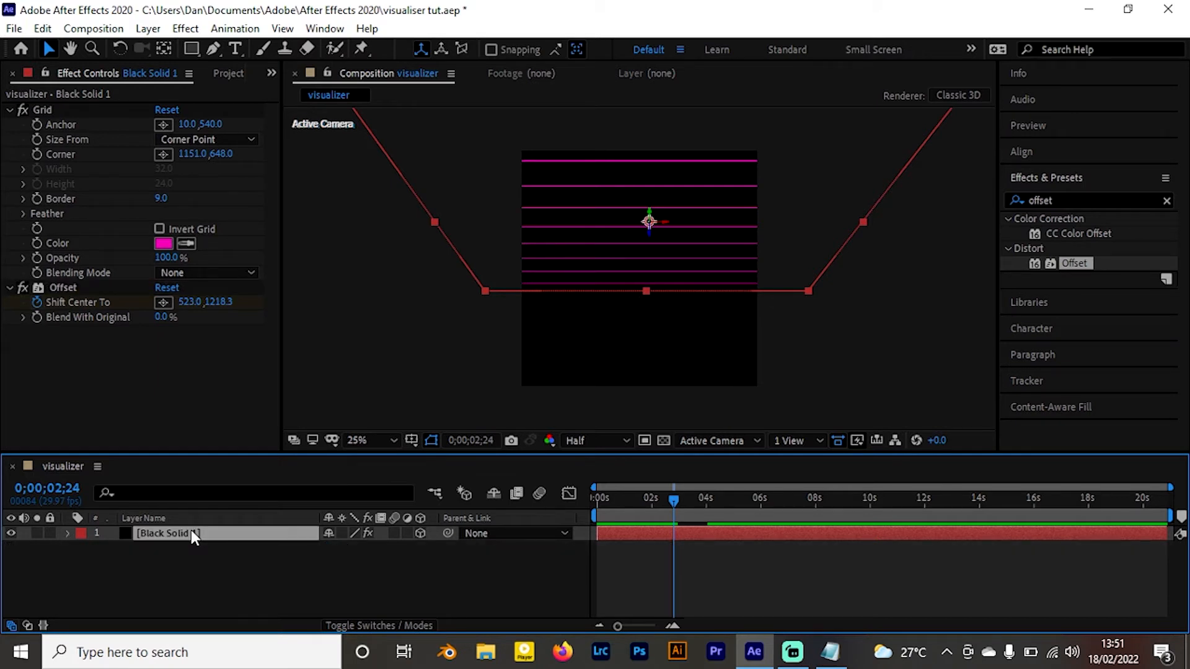
{"action": "key", "text": "ctrl+d"}
{"action": "key", "text": "Return"}
{"action": "key", "text": "Return"}
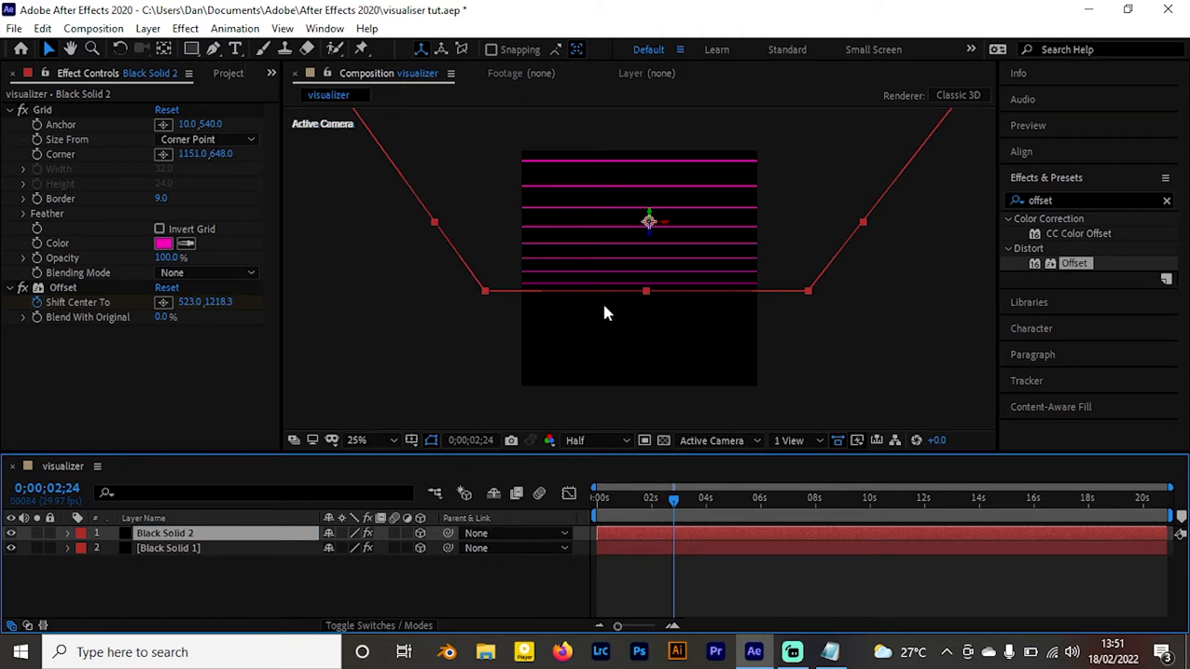
{"action": "left_click_drag", "start_coordinate": [762, 186], "coordinate": [770, 342]}
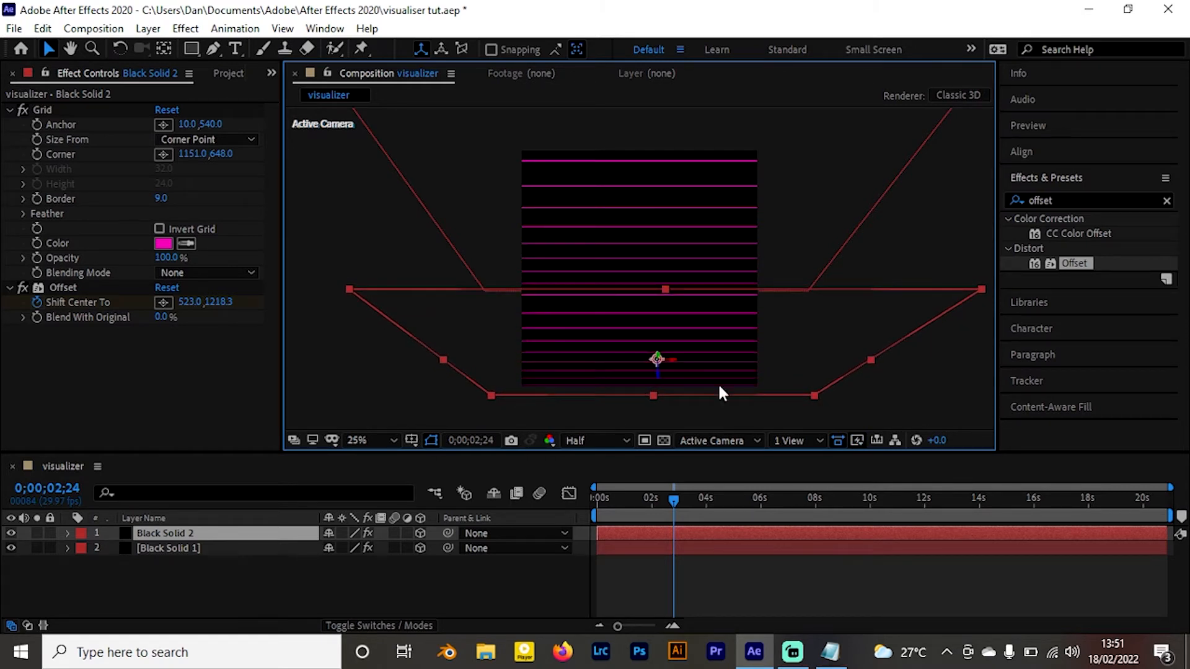
{"action": "left_click", "coordinate": [597, 504]}
{"action": "left_click", "coordinate": [715, 579]}
{"action": "key", "text": "space"}
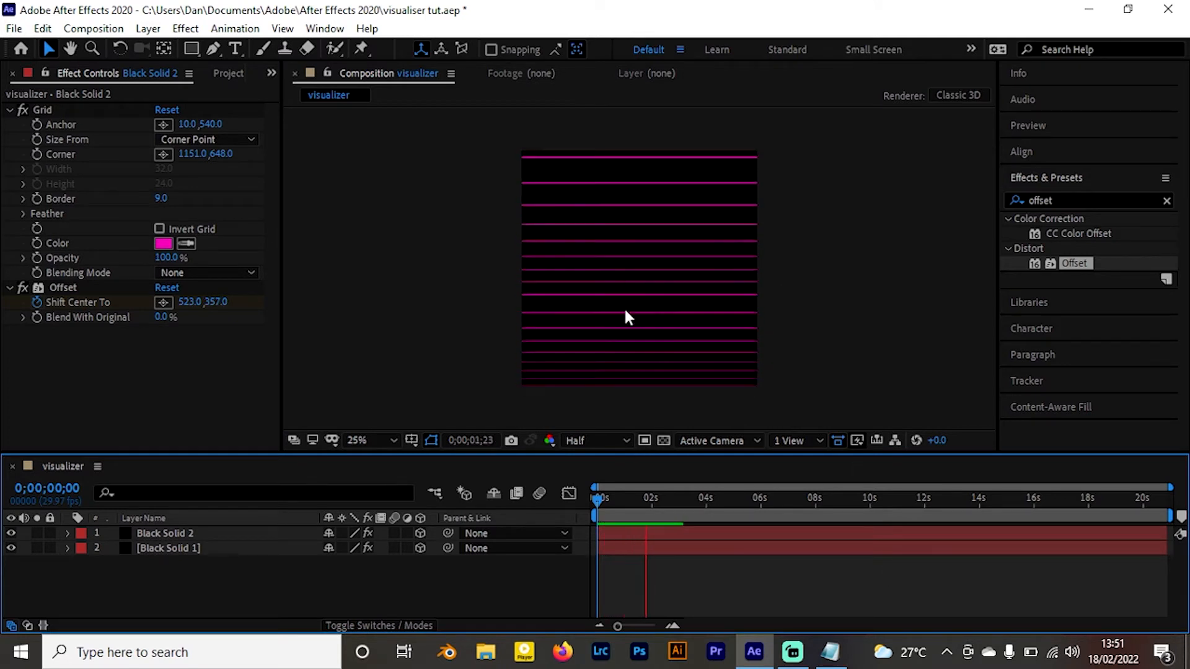
Set Black Solid 2's X Rotation to 114° and nudge both grid layers slightly upward so they mirror each other
{"action": "left_click", "coordinate": [163, 534]}
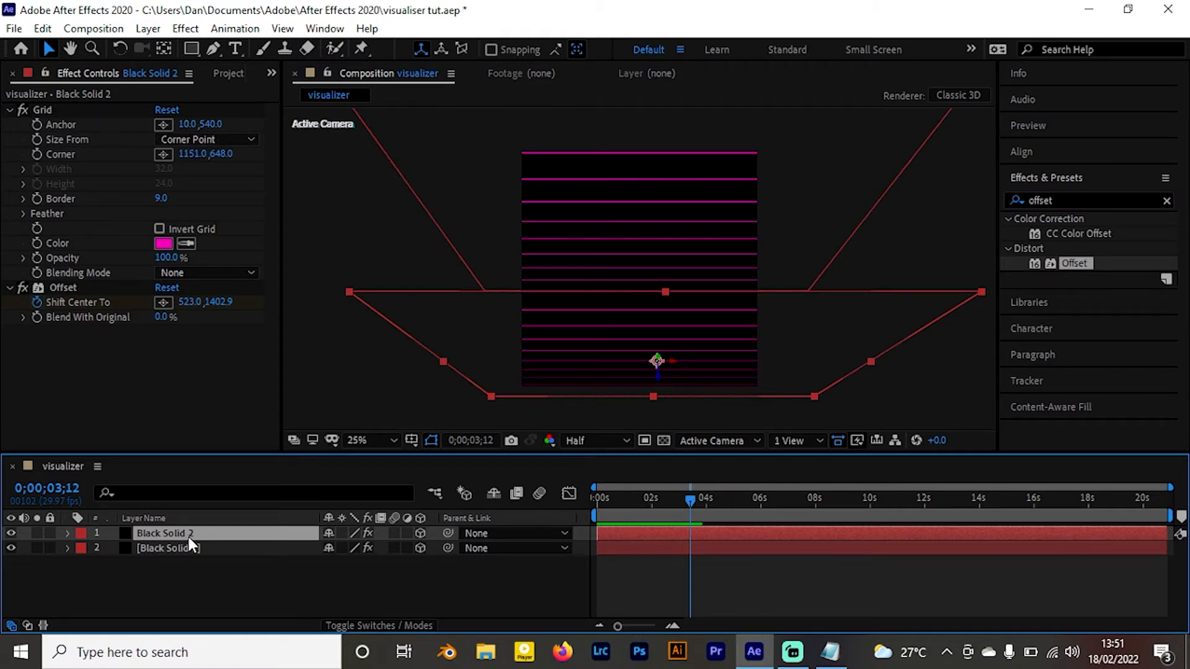
{"action": "key", "text": "r"}
{"action": "left_click_drag", "start_coordinate": [358, 562], "coordinate": [404, 564]}
{"action": "left_click_drag", "start_coordinate": [405, 568], "coordinate": [414, 566]}
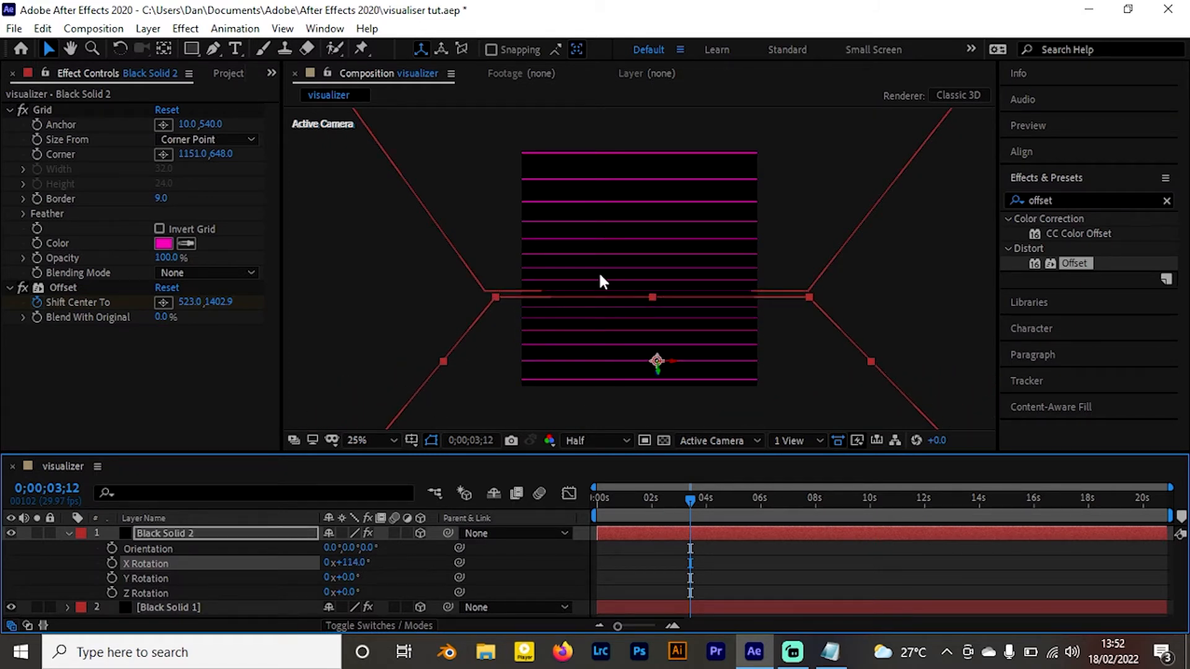
{"action": "left_click", "coordinate": [592, 328]}
{"action": "left_click", "coordinate": [582, 208]}
{"action": "left_click", "coordinate": [547, 345]}
Preview the mirrored lines from the start and move both layers' second Shift Center To keyframes to 0;00;05;25
{"action": "left_click_drag", "start_coordinate": [630, 503], "coordinate": [564, 505]}
{"action": "left_click", "coordinate": [248, 534]}
{"action": "key", "text": "u"}
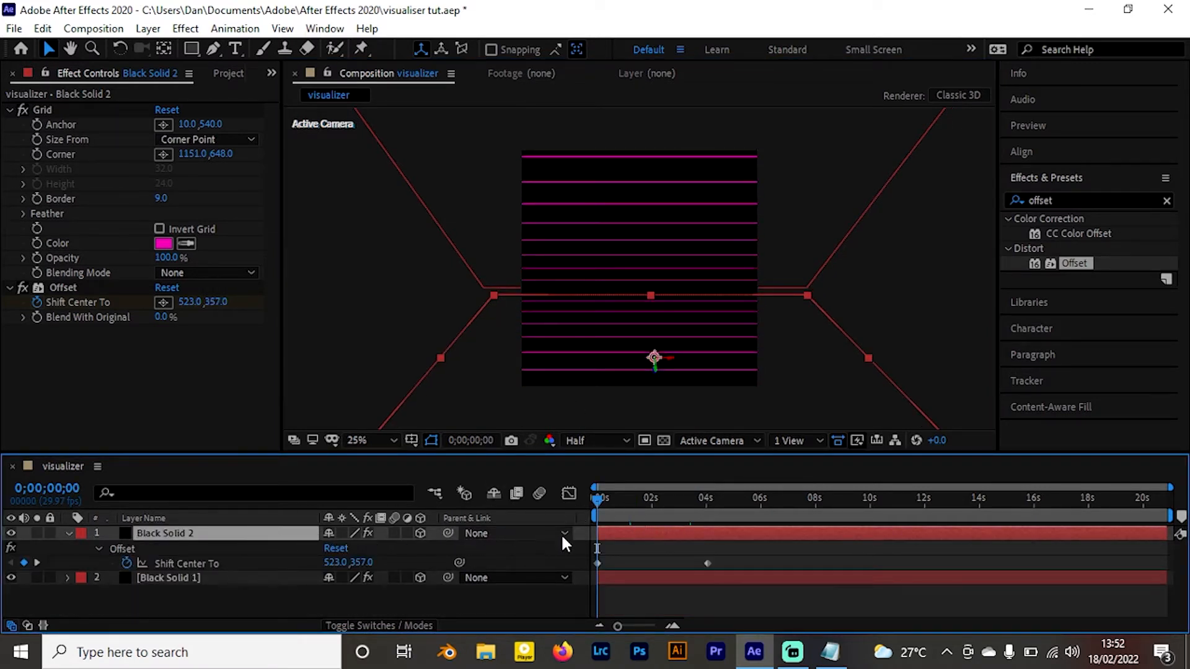
{"action": "key", "text": "space"}
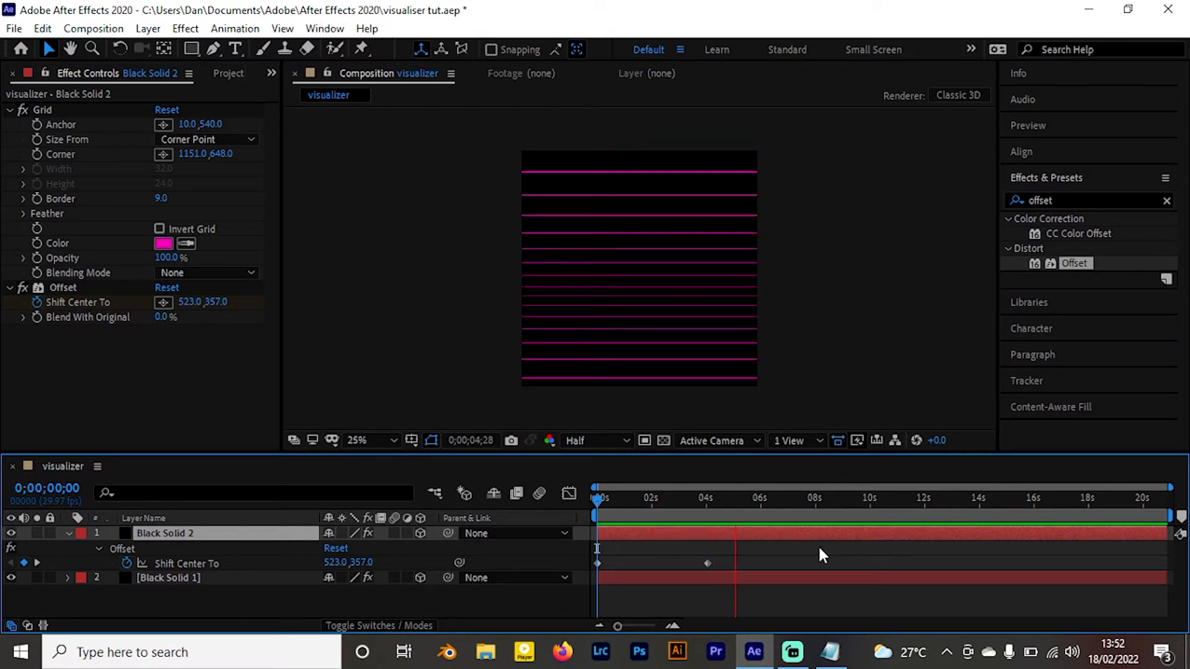
{"action": "key", "text": "space"}
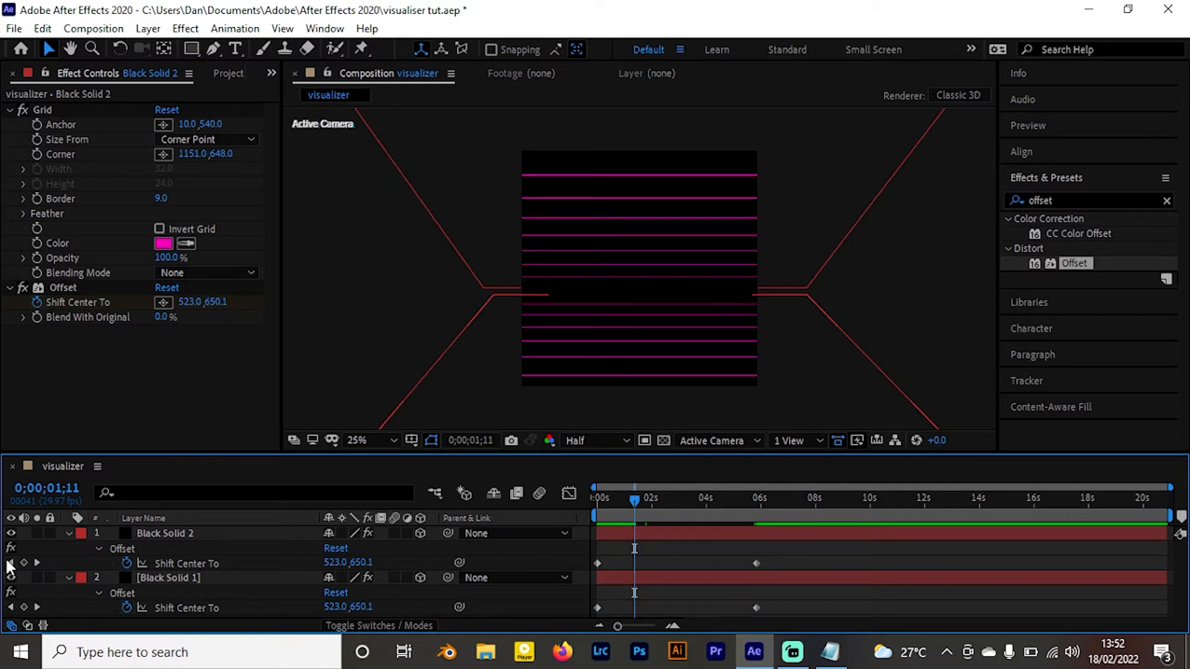
Set Black Solid 2's Shift Center To keyframes to 523, 409 at the start and 523, 2440 at 0;00;05;25, and preview the motion
{"action": "left_click", "coordinate": [10, 562]}
{"action": "left_click", "coordinate": [36, 560]}
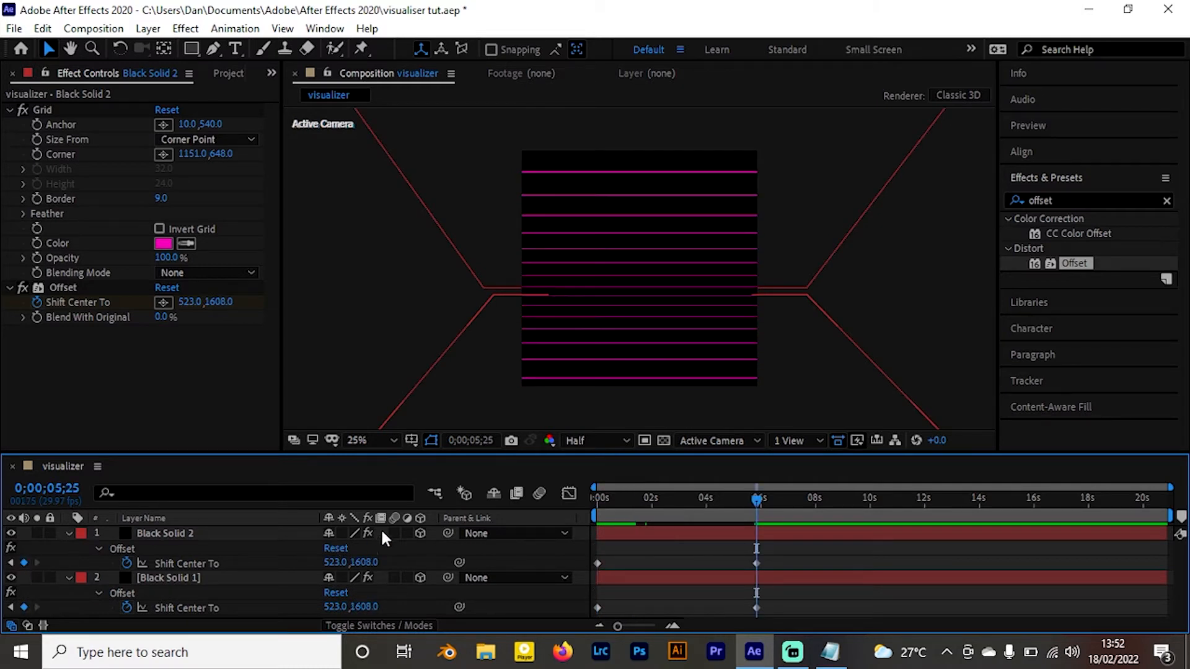
{"action": "left_click_drag", "start_coordinate": [364, 562], "coordinate": [731, 484]}
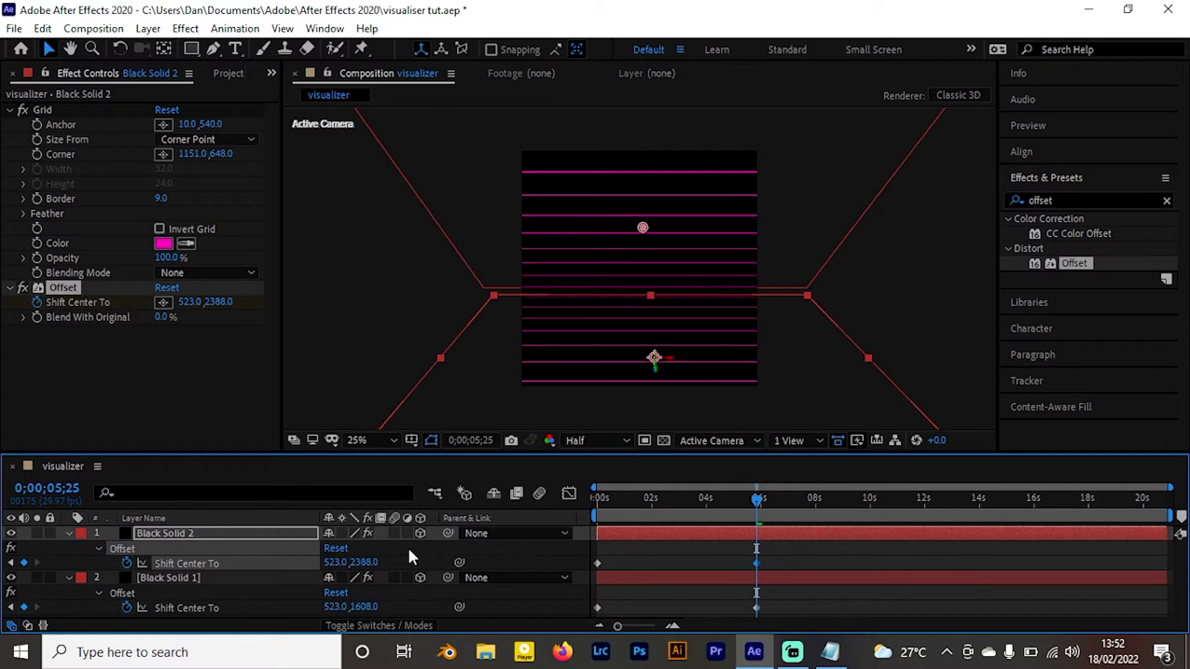
{"action": "left_click_drag", "start_coordinate": [358, 561], "coordinate": [395, 570]}
{"action": "left_click", "coordinate": [689, 549]}
{"action": "left_click_drag", "start_coordinate": [621, 501], "coordinate": [594, 501]}
{"action": "key", "text": "space"}
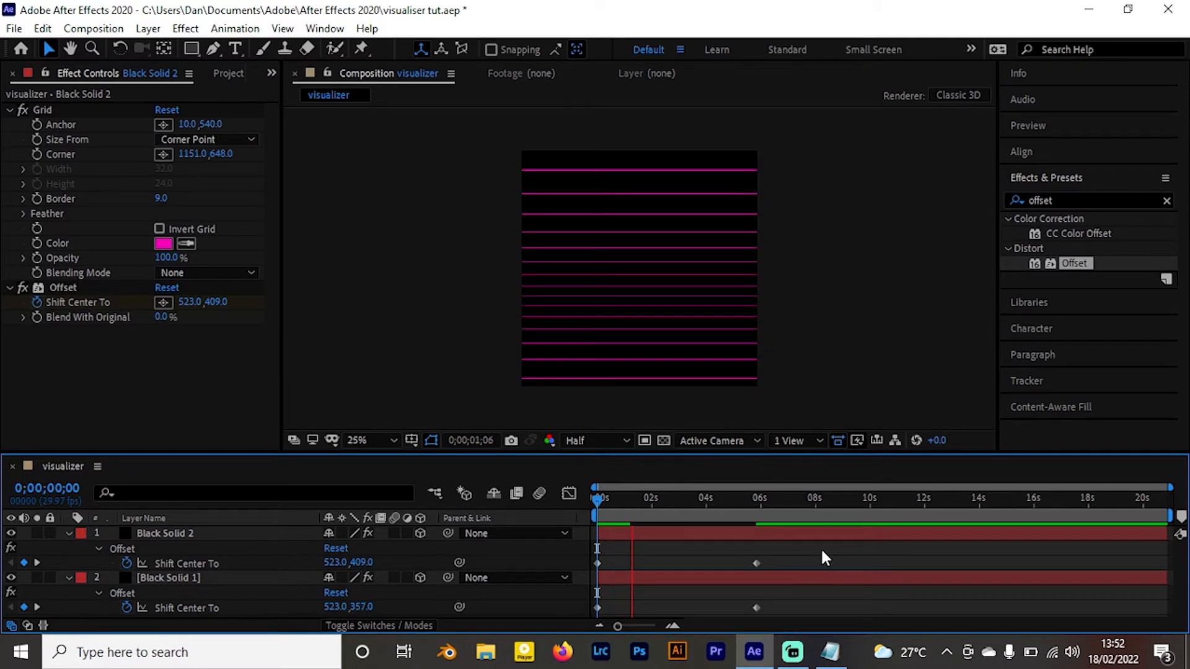
{"action": "key", "text": "space"}
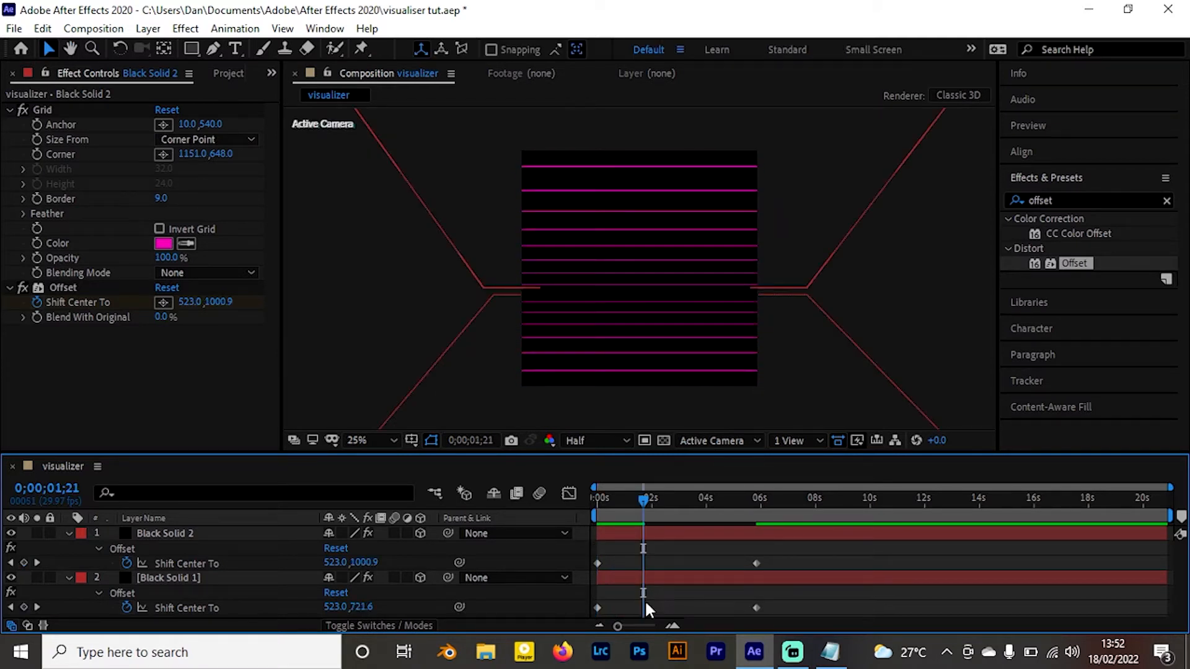
Set Black Solid 1's Shift Center To keyframe at 0;00;05;25 to 523, 2492 and play back the animation
{"action": "left_click", "coordinate": [598, 608]}
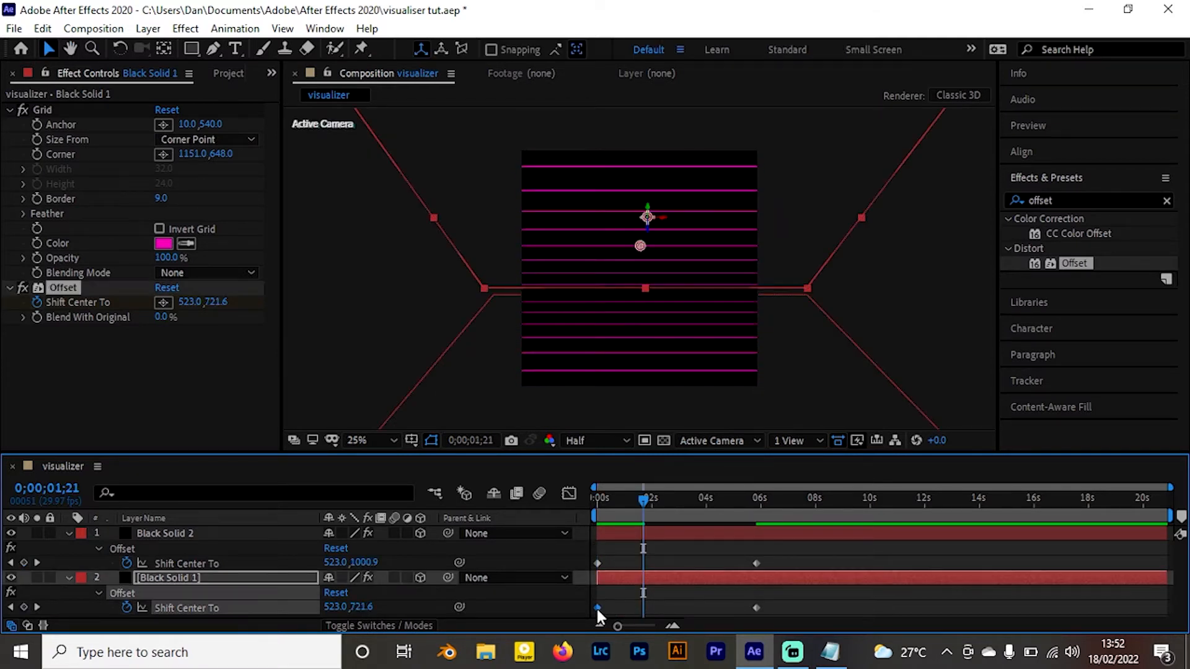
{"action": "left_click", "coordinate": [36, 606]}
{"action": "left_click_drag", "start_coordinate": [362, 607], "coordinate": [755, 586]}
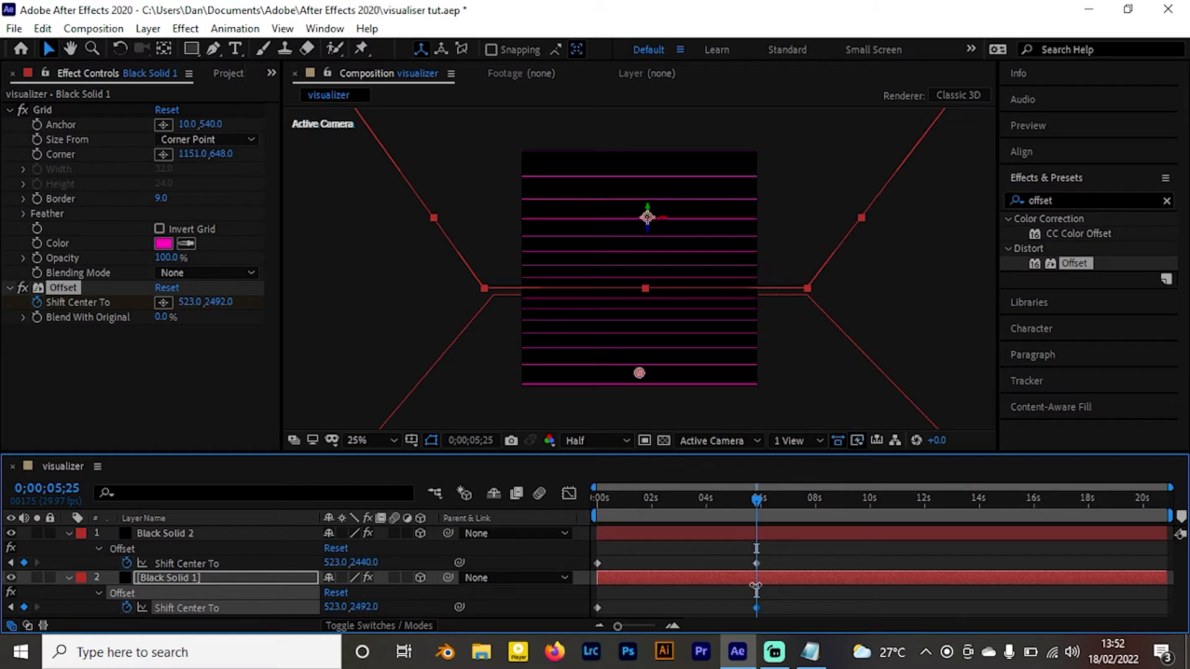
{"action": "key", "text": "space"}
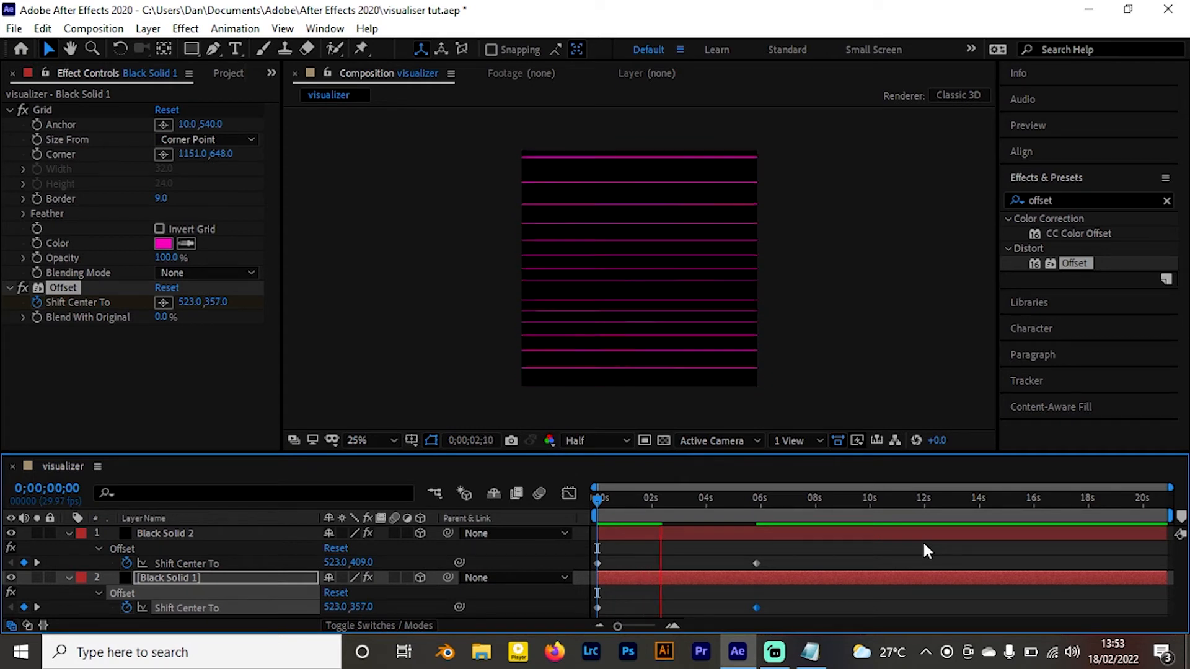
{"action": "key", "text": "space"}
Select both black solid layers and collapse their keyframed properties
{"action": "left_click", "coordinate": [252, 519]}
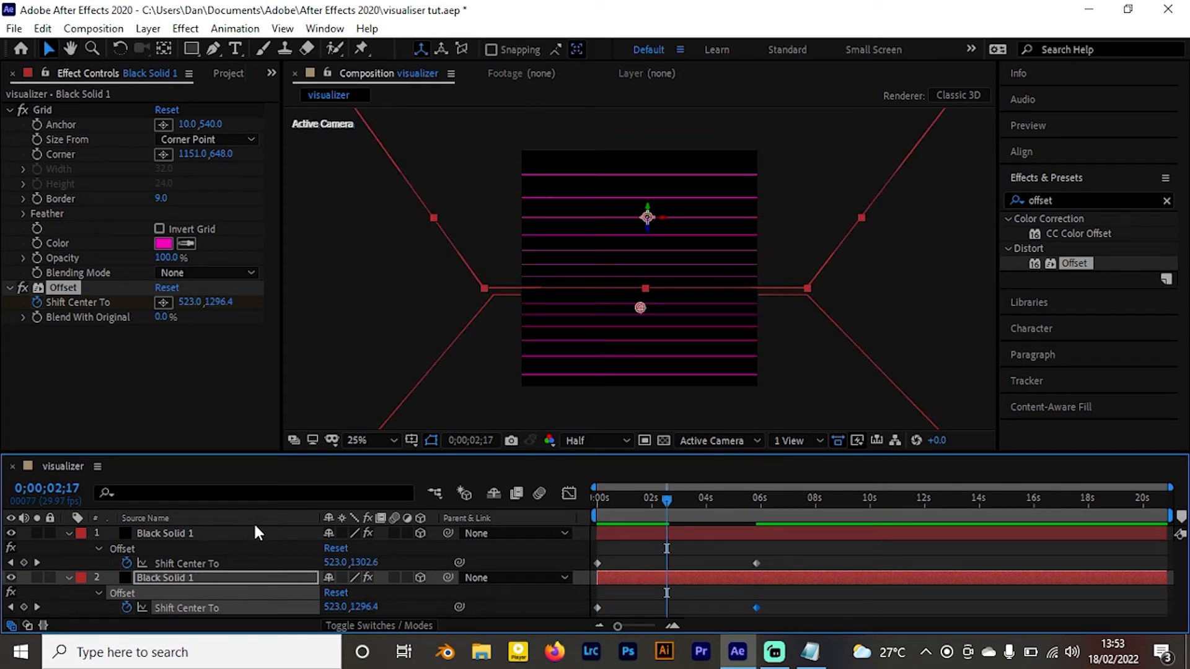
{"action": "left_click", "coordinate": [229, 533], "text": "shift"}
{"action": "key", "text": "u"}
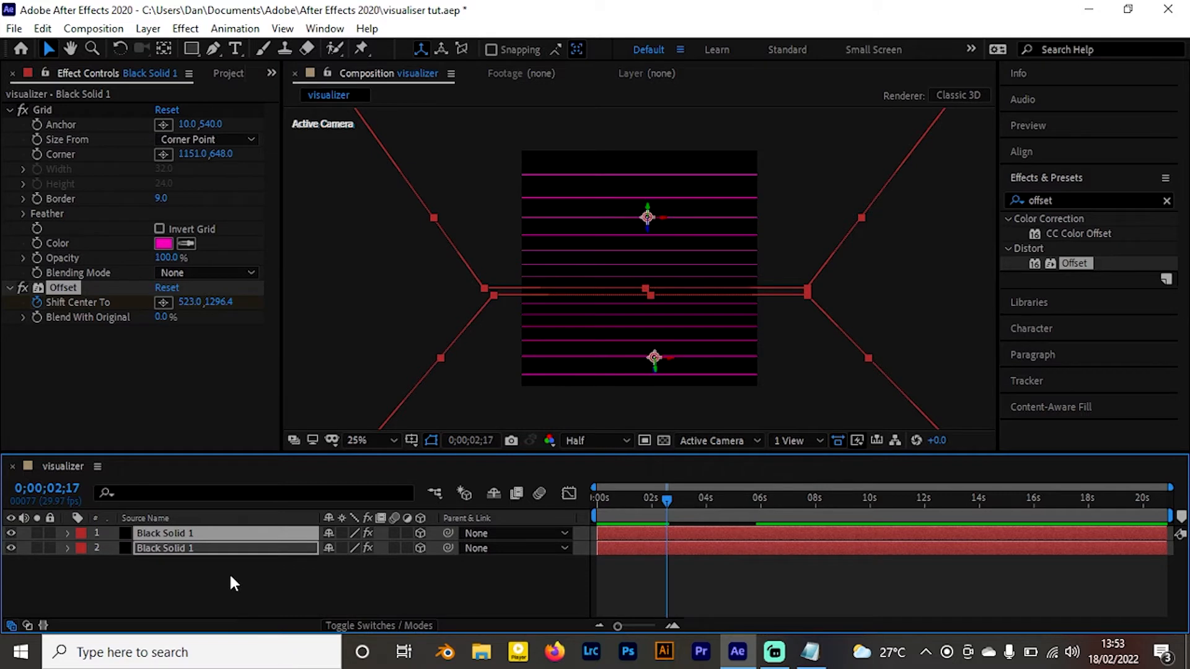
With no layer selected, draw a vertical Pen line down the middle of the composition and set its stroke width to 11 px
{"action": "left_click", "coordinate": [228, 578]}
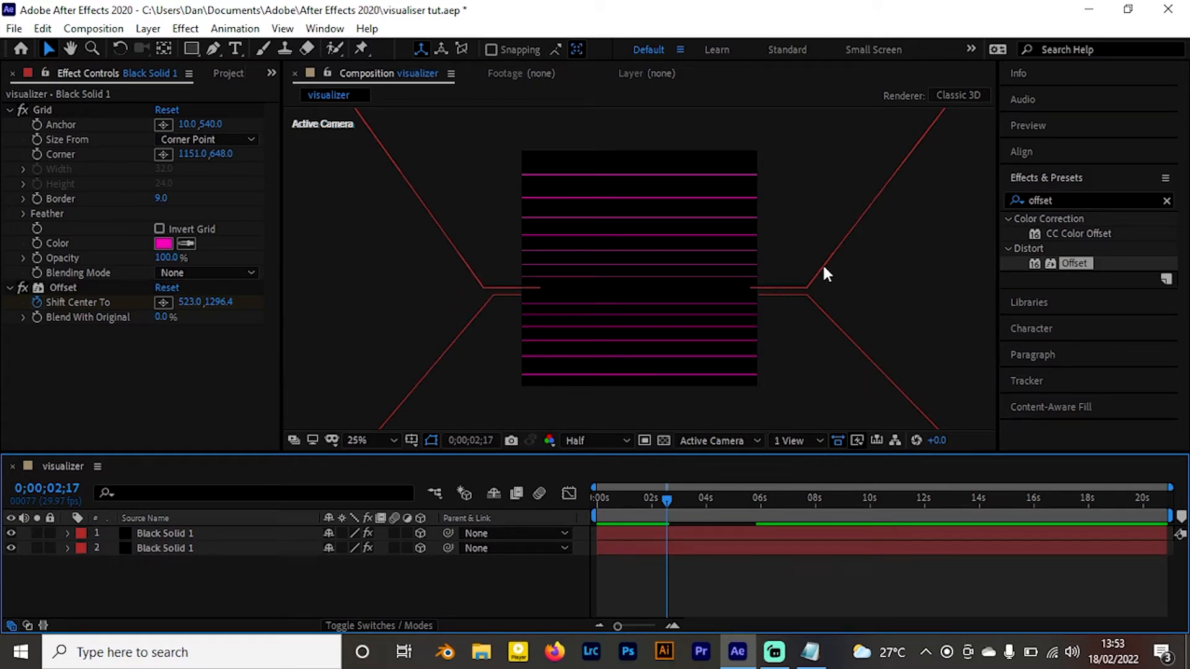
{"action": "left_click", "coordinate": [855, 264]}
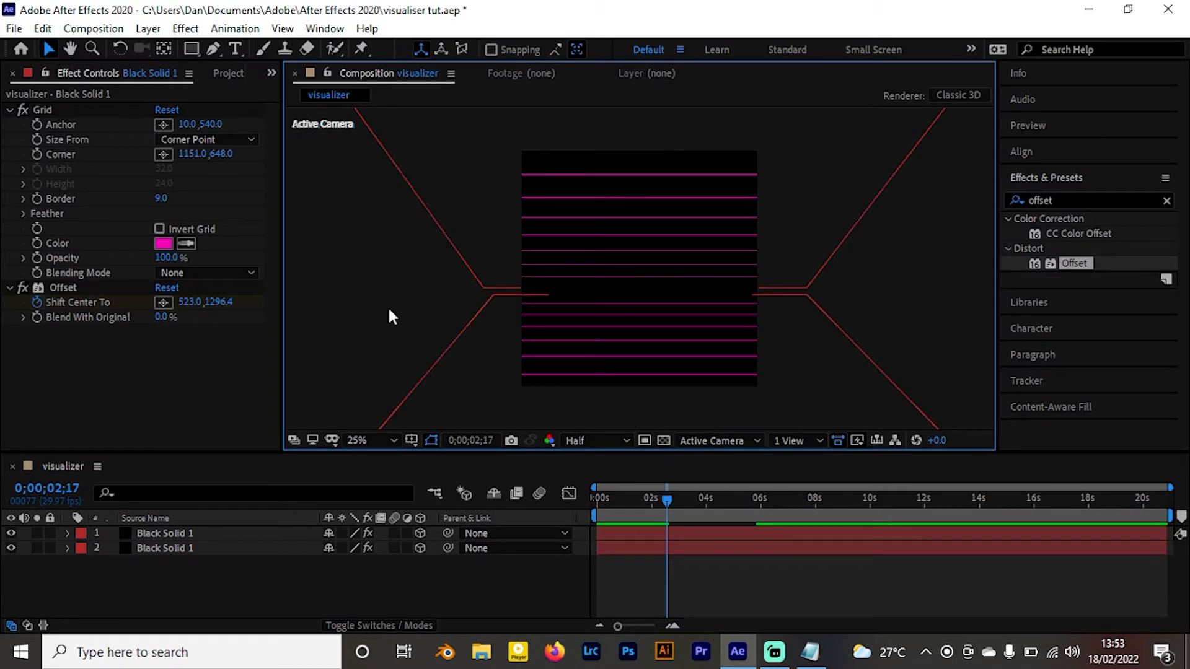
{"action": "left_click", "coordinate": [146, 356]}
{"action": "left_click", "coordinate": [213, 49]}
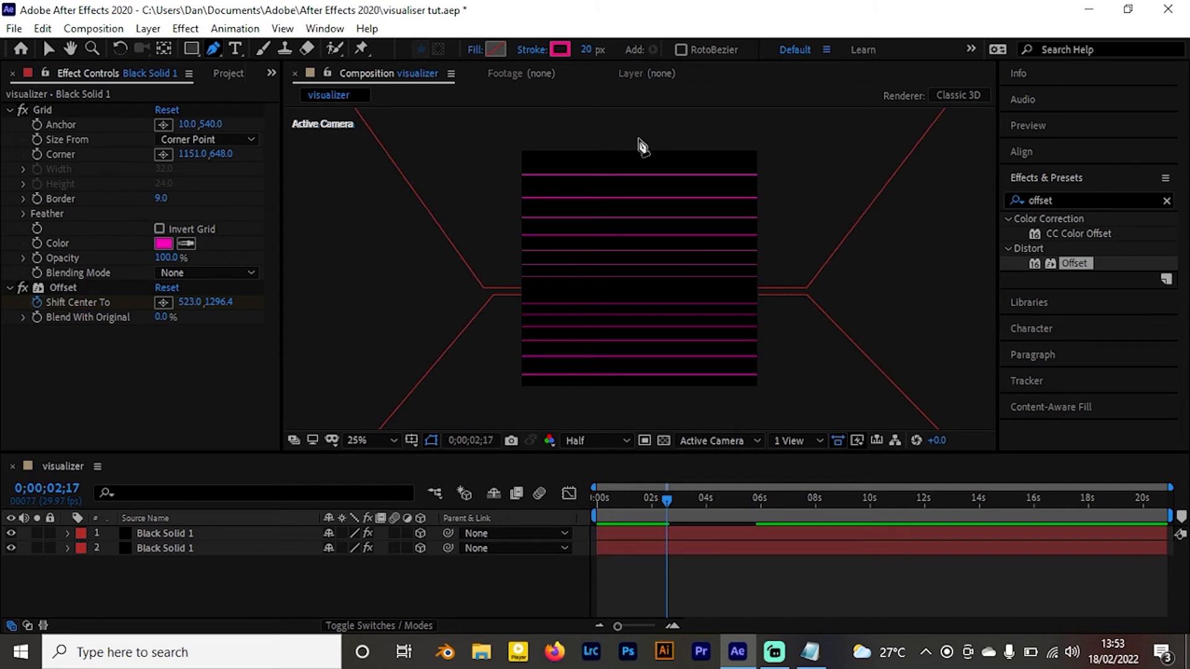
{"action": "left_click", "coordinate": [638, 138]}
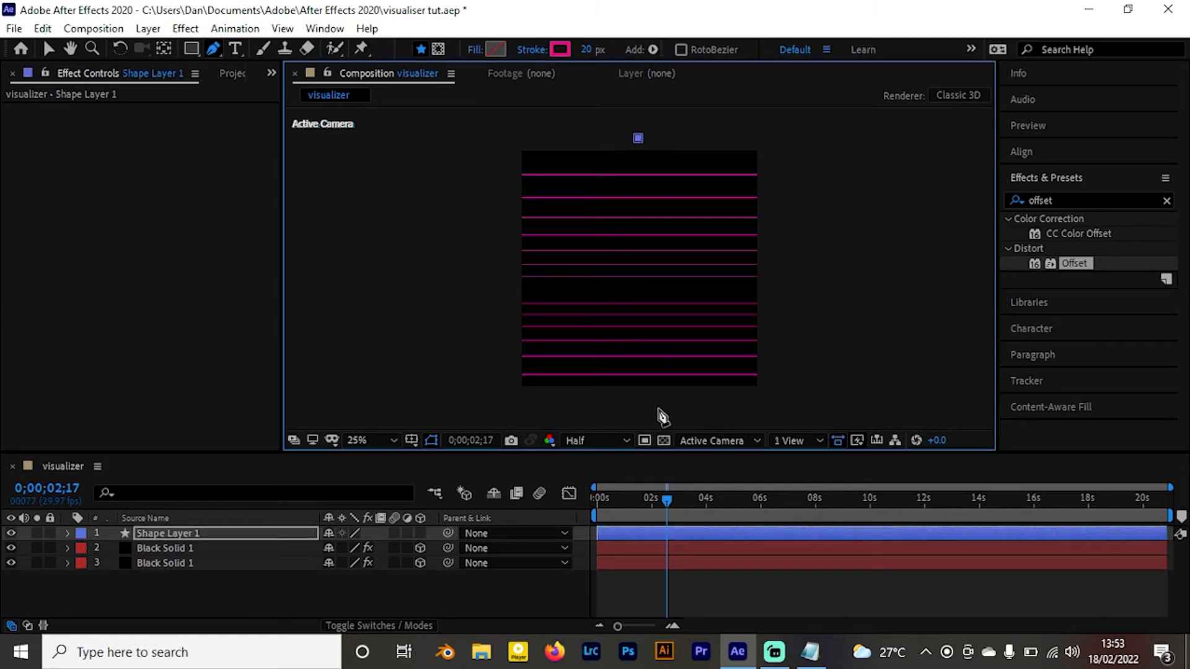
{"action": "left_click", "coordinate": [646, 410]}
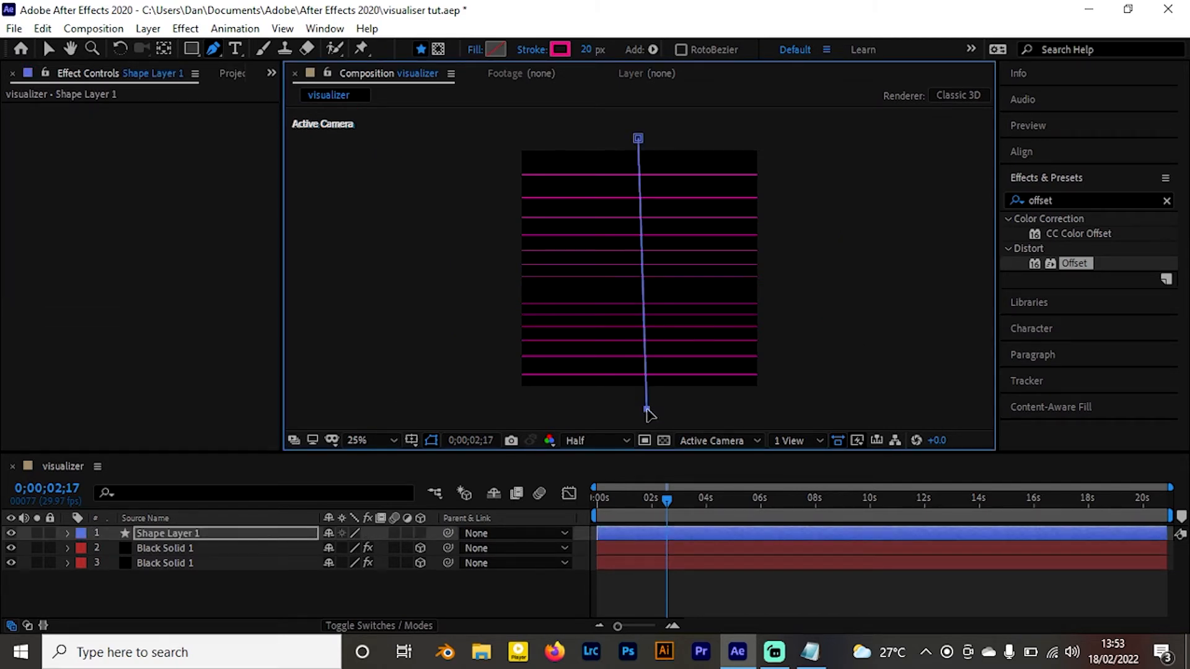
{"action": "mouse_move", "coordinate": [648, 414]}
{"action": "left_mouse_down"}
{"action": "mouse_move", "coordinate": [631, 412]}
{"action": "mouse_move", "coordinate": [643, 415]}
{"action": "left_mouse_up"}
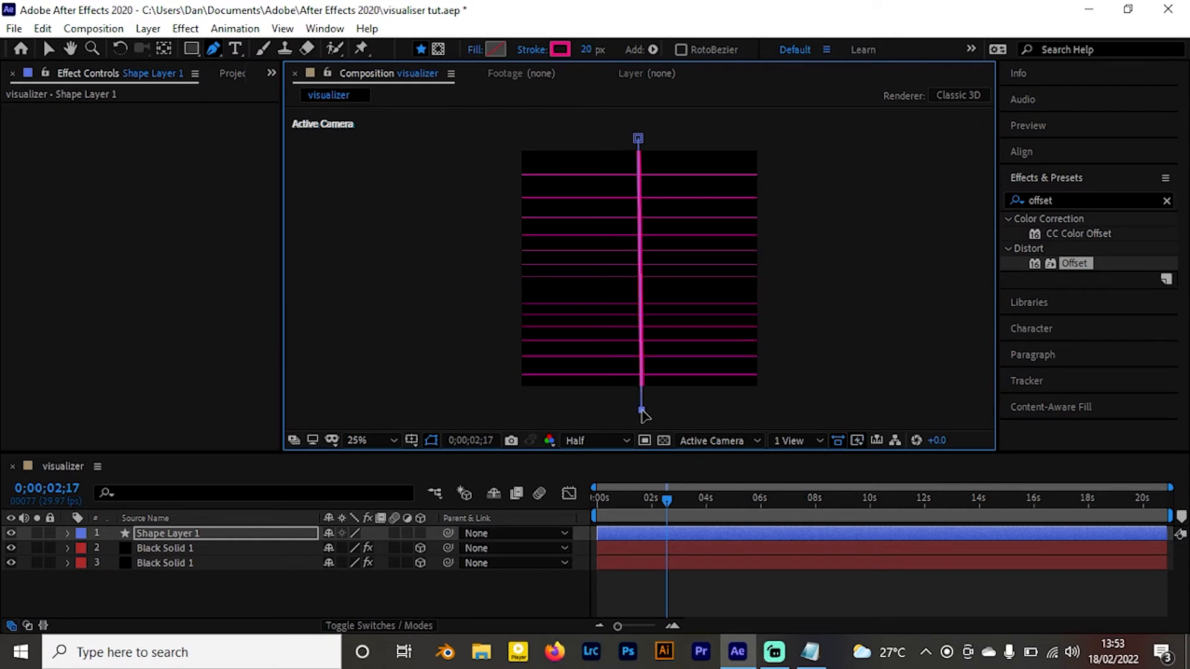
{"action": "left_click_drag", "start_coordinate": [586, 50], "coordinate": [579, 50]}
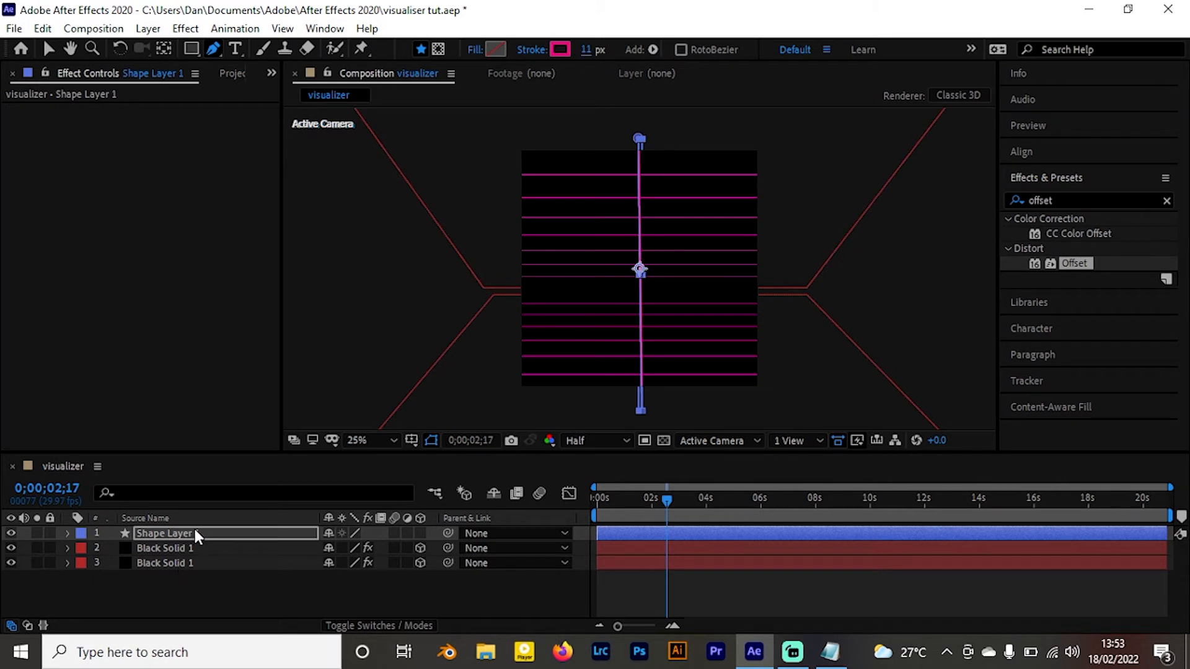
Draw a closed triangle on the shape layer, with its apex right of the vertical line and its outer corners beyond the frame's right edge
{"action": "left_click", "coordinate": [818, 175]}
{"action": "left_click", "coordinate": [673, 279]}
{"action": "left_click", "coordinate": [826, 335]}
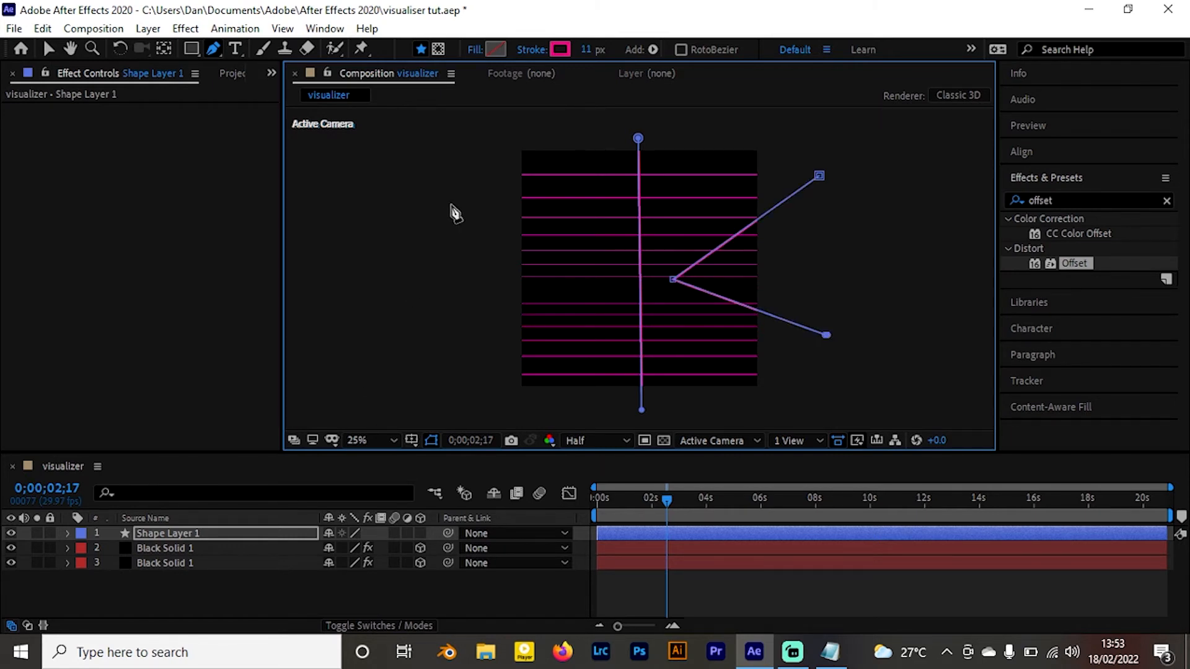
{"action": "left_click", "coordinate": [425, 193]}
{"action": "key", "text": "ctrl+z"}
{"action": "left_click", "coordinate": [819, 177]}
Draw a matching closed triangle with its apex left of the vertical line and its outer corners beyond the frame's left edge
{"action": "left_click", "coordinate": [442, 370]}
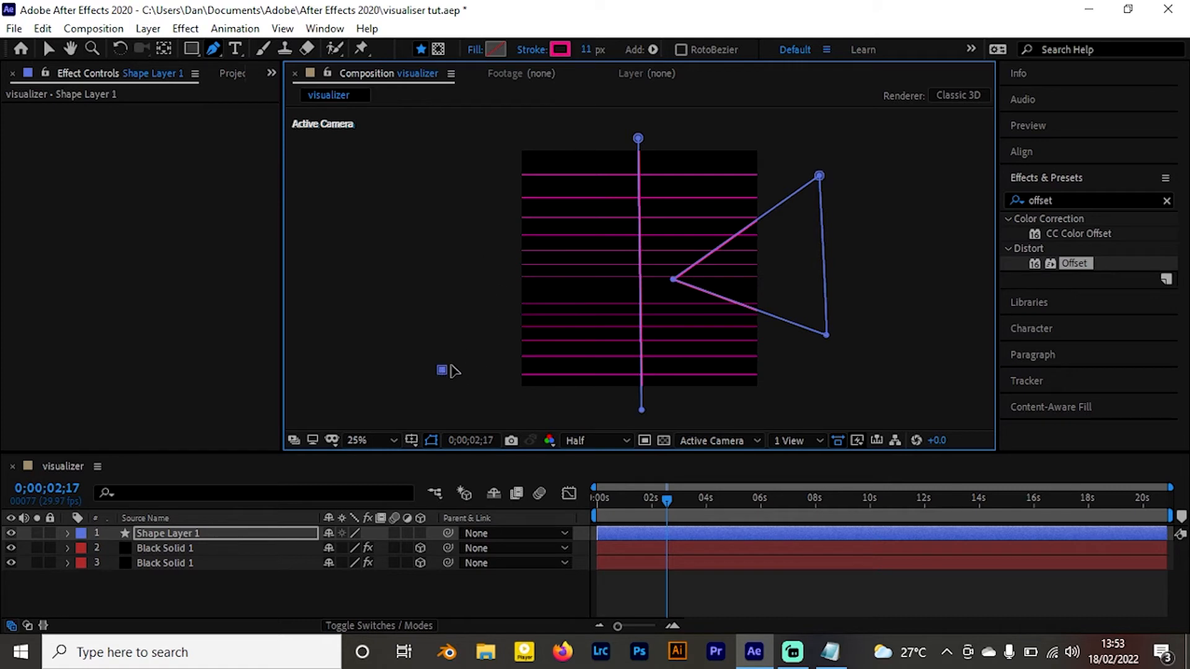
{"action": "left_click", "coordinate": [577, 280]}
{"action": "left_click", "coordinate": [421, 186]}
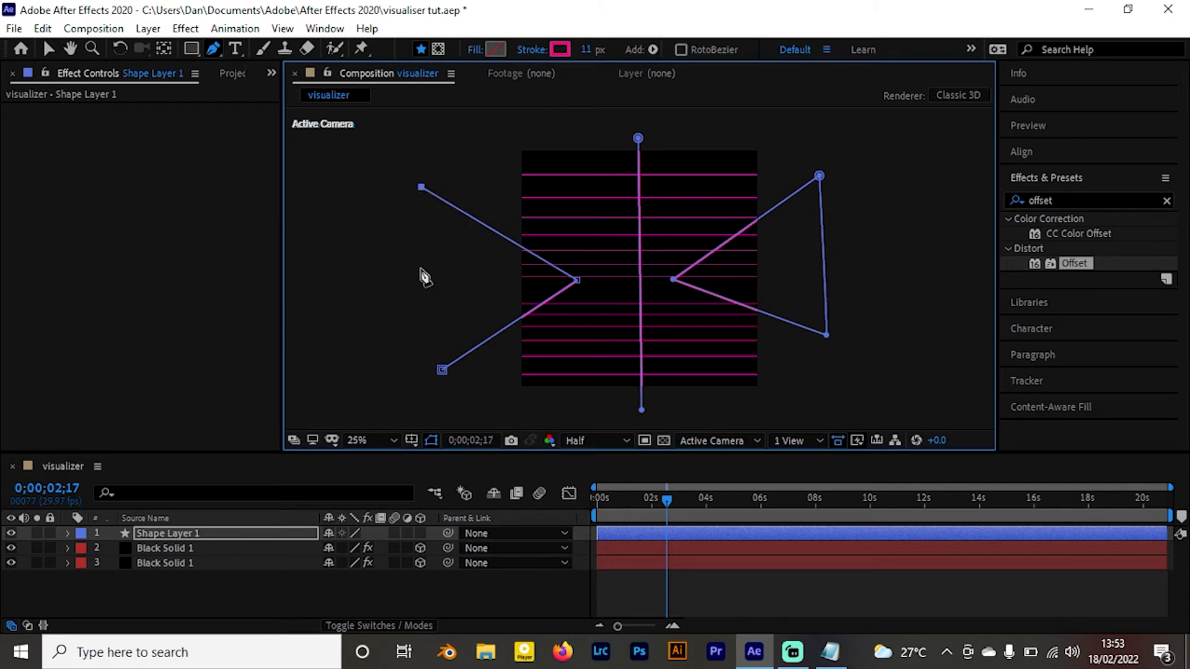
{"action": "left_click", "coordinate": [441, 370]}
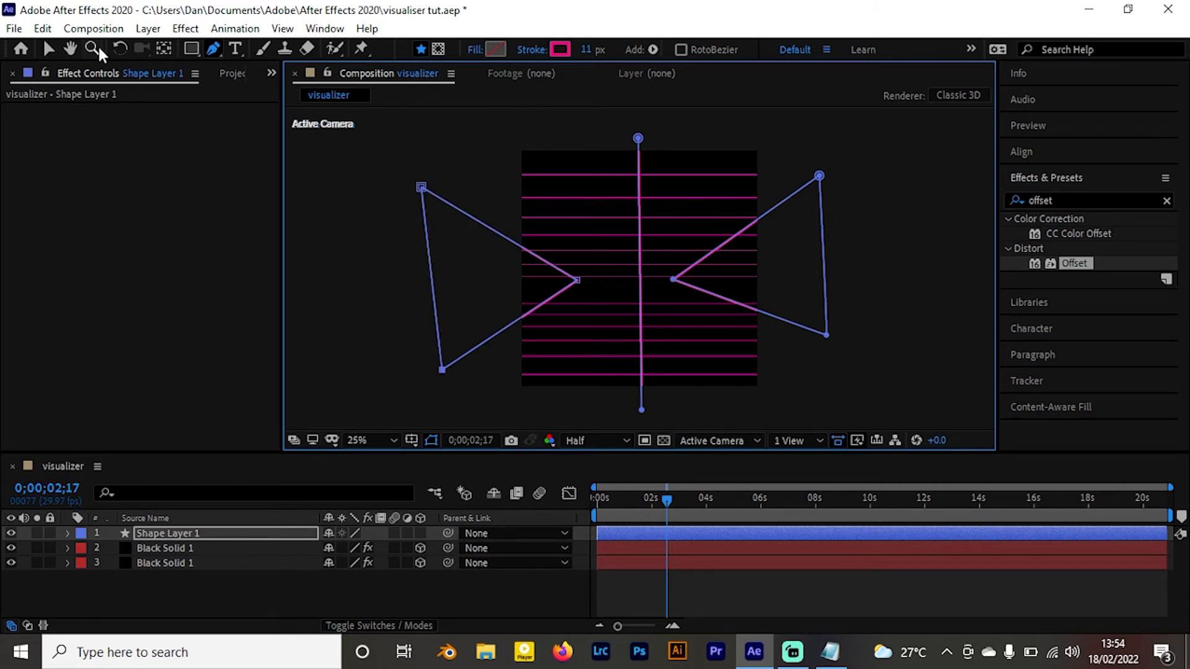
Move Shape Layer 1 slightly right and down so its bounding box is centered horizontally on the frame
{"action": "left_click", "coordinate": [48, 49]}
{"action": "left_click", "coordinate": [325, 284]}
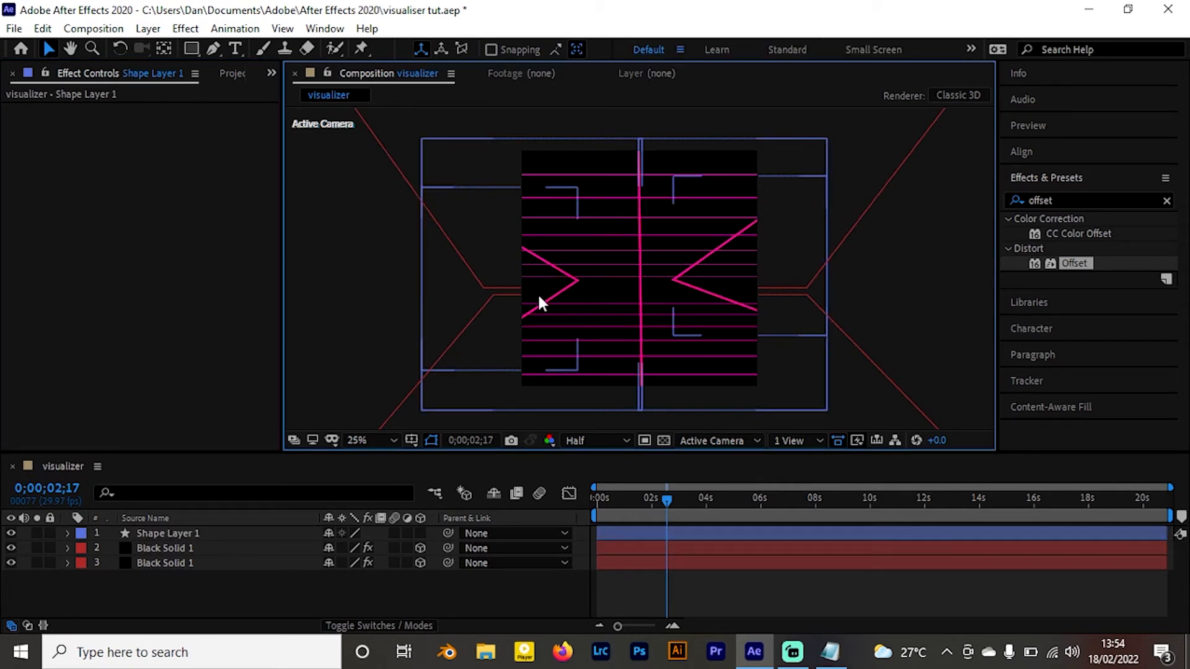
{"action": "left_click", "coordinate": [244, 533]}
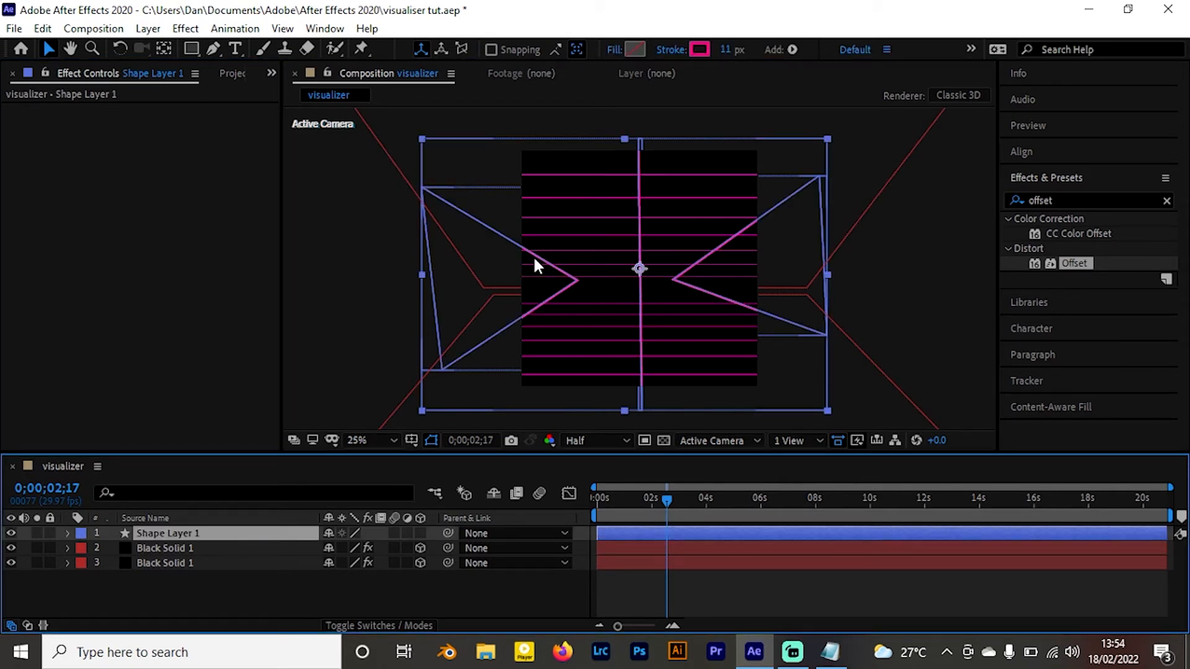
{"action": "left_click", "coordinate": [863, 222]}
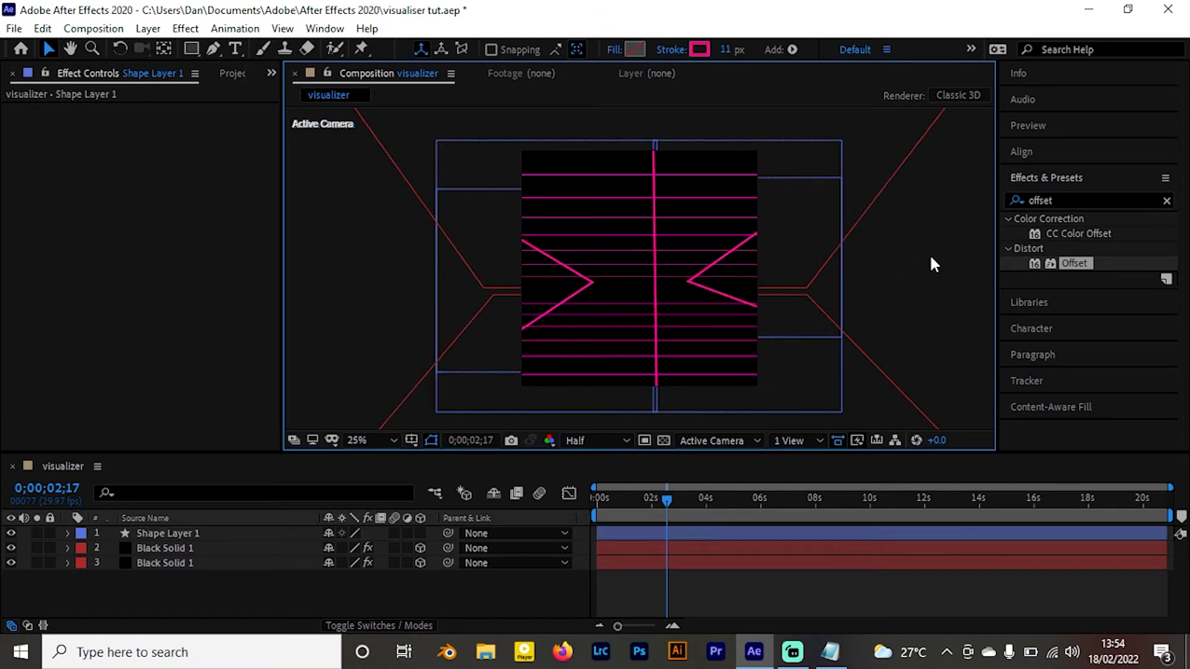
Reshape the left triangle by spreading its outer corners vertically and moving its apex onto the vertical line
{"action": "left_click", "coordinate": [212, 49]}
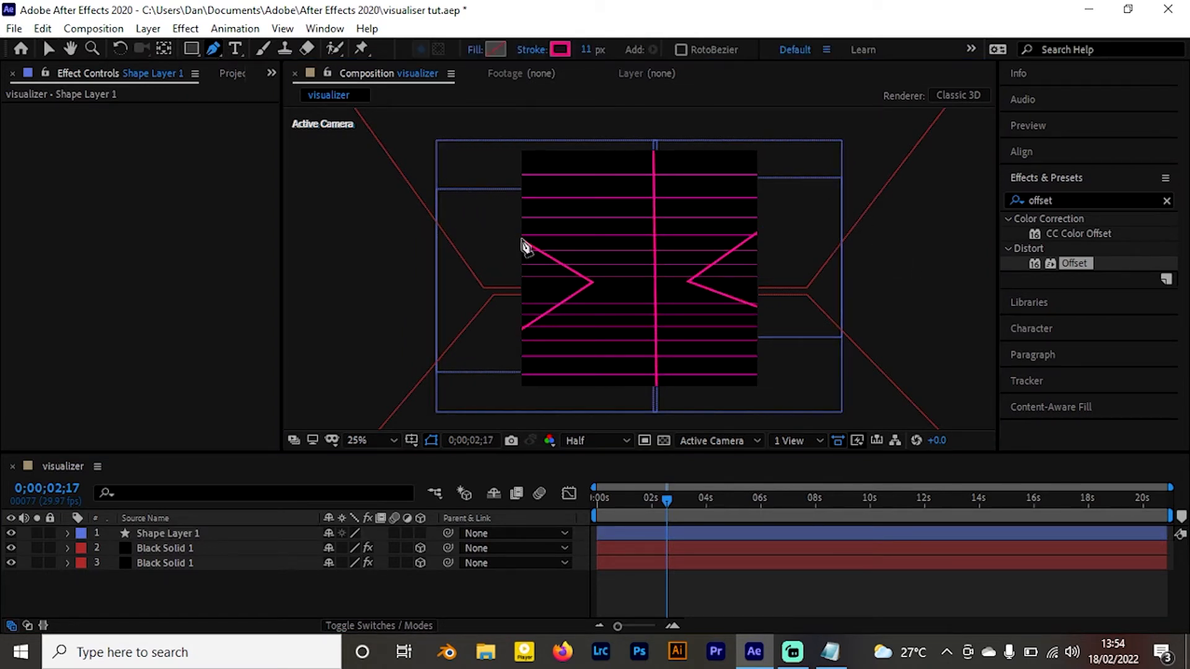
{"action": "left_click", "coordinate": [202, 533]}
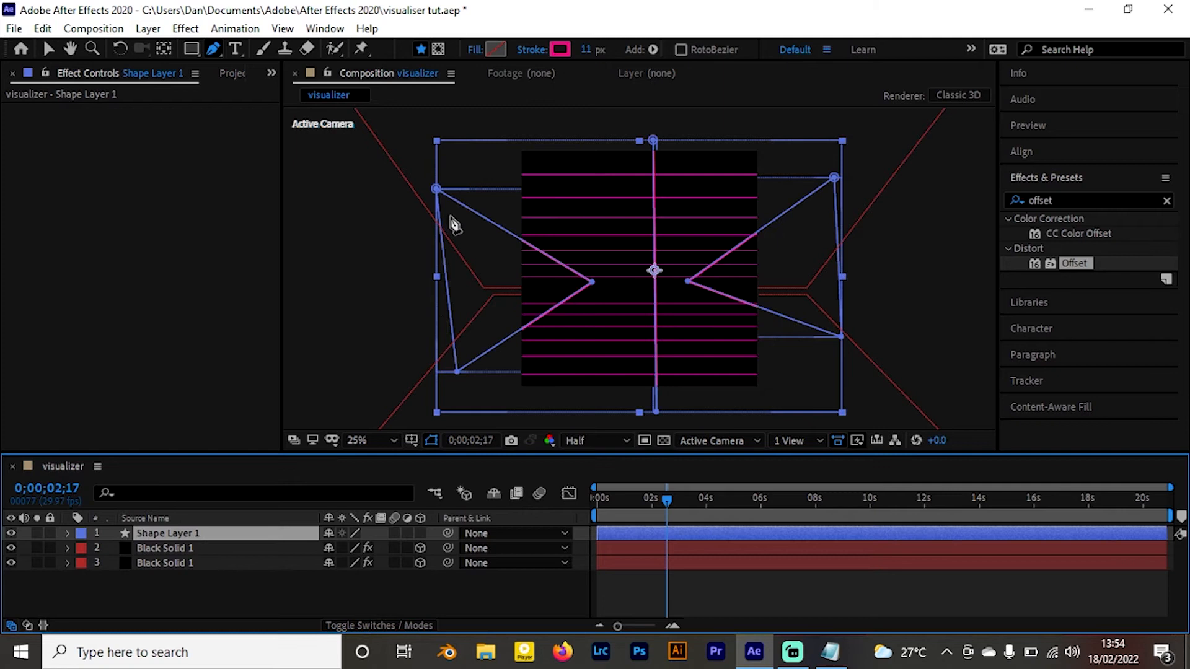
{"action": "left_click_drag", "start_coordinate": [441, 195], "coordinate": [413, 154]}
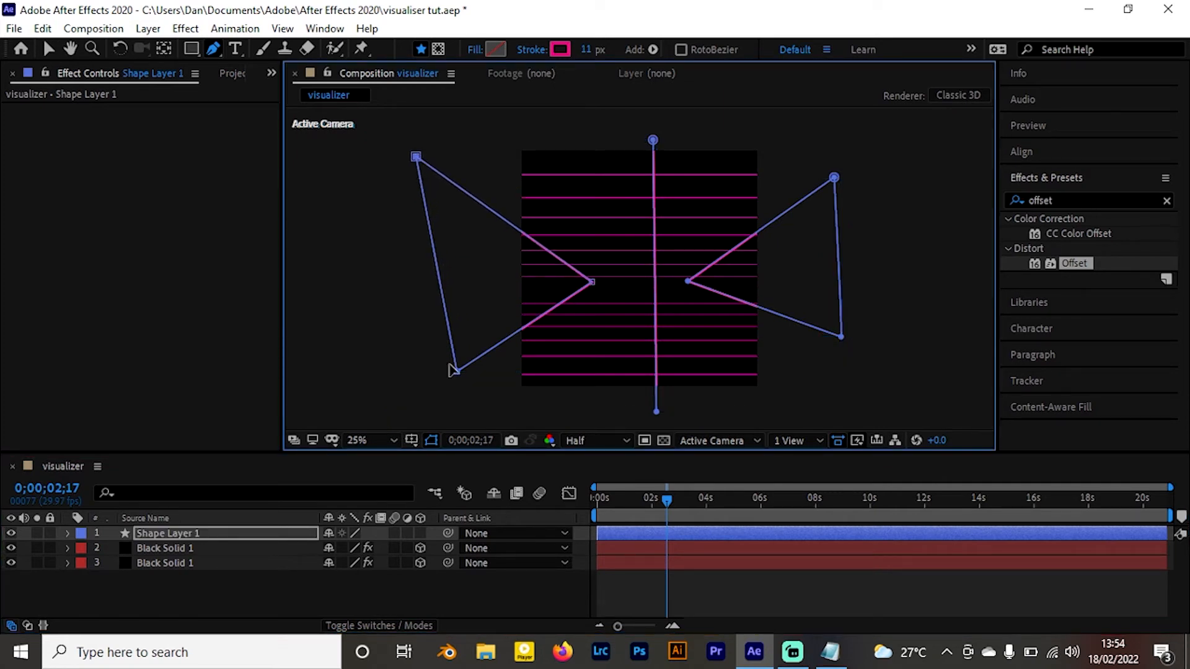
{"action": "left_click_drag", "start_coordinate": [456, 373], "coordinate": [486, 409]}
{"action": "left_click_drag", "start_coordinate": [420, 160], "coordinate": [469, 156]}
{"action": "left_click_drag", "start_coordinate": [595, 286], "coordinate": [651, 279]}
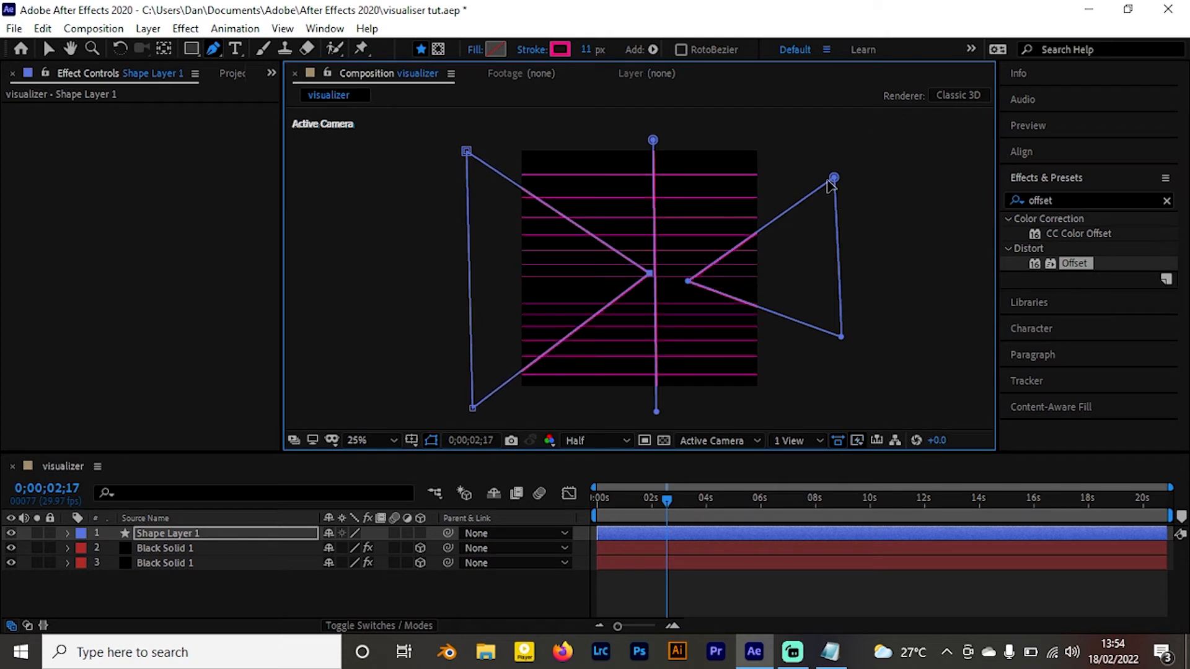
Reshape the right triangle by spreading its outer corners vertically and moving its apex to meet the left one at the vertical line
{"action": "left_click_drag", "start_coordinate": [833, 178], "coordinate": [863, 161]}
{"action": "left_click_drag", "start_coordinate": [841, 338], "coordinate": [883, 362]}
{"action": "left_click_drag", "start_coordinate": [690, 280], "coordinate": [691, 273]}
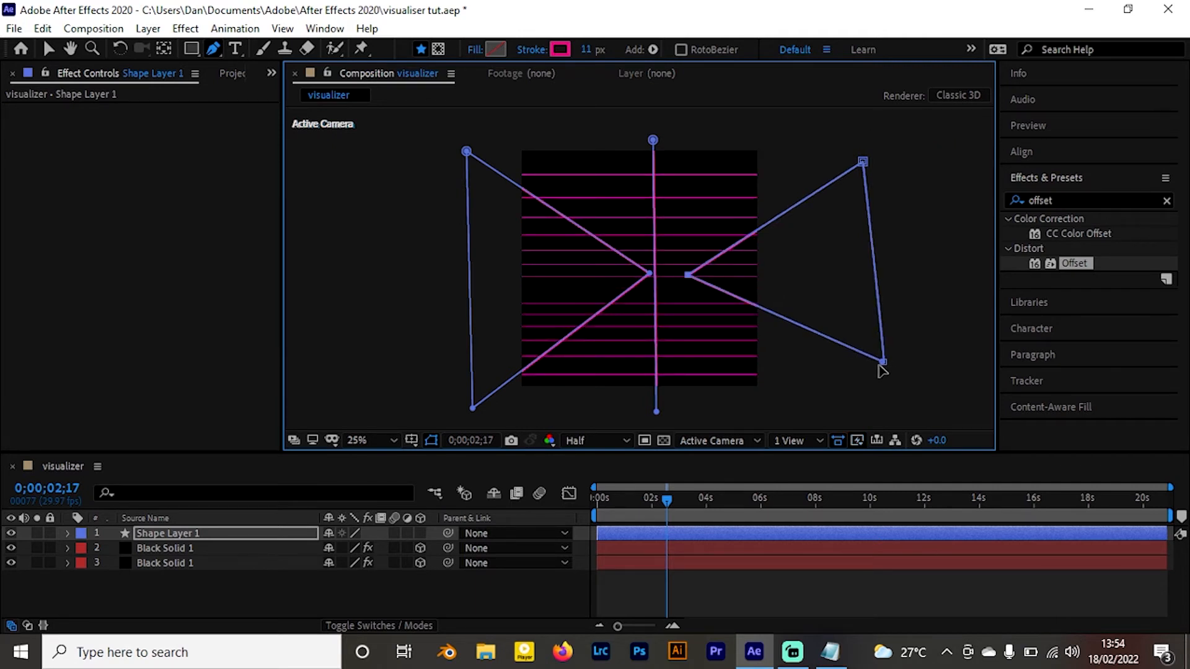
{"action": "left_click_drag", "start_coordinate": [885, 363], "coordinate": [801, 418]}
{"action": "left_click_drag", "start_coordinate": [862, 164], "coordinate": [798, 148]}
{"action": "left_click_drag", "start_coordinate": [688, 274], "coordinate": [653, 275]}
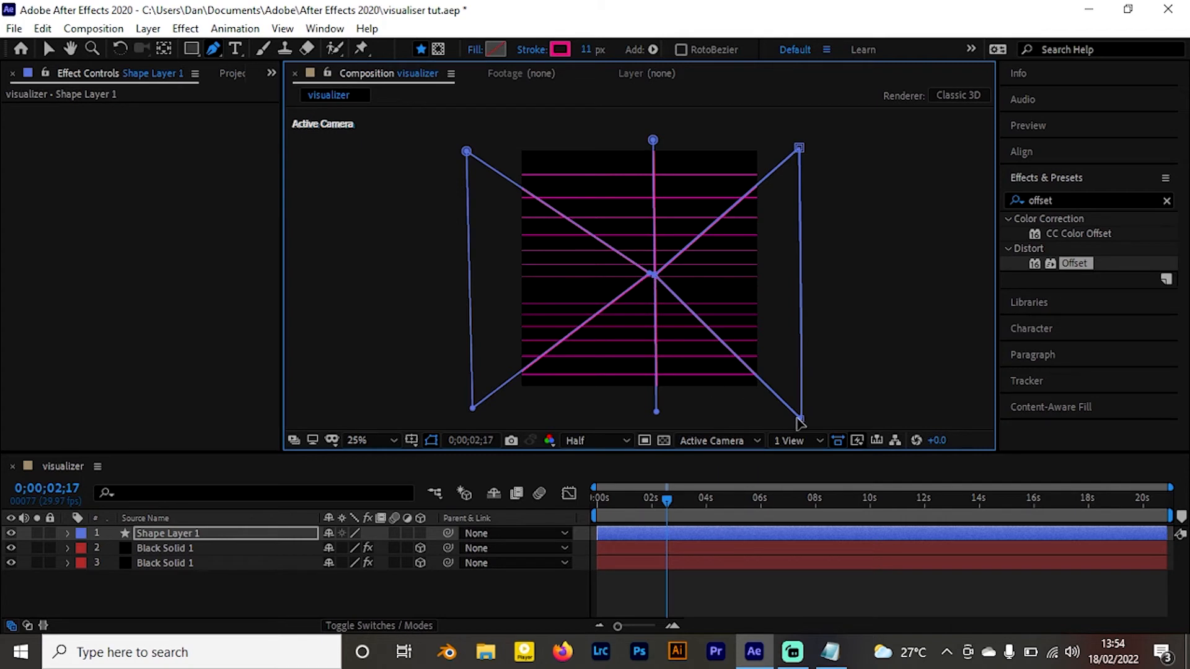
Fine-tune the lower outer corners of both triangles and deselect the shape layer
{"action": "left_click_drag", "start_coordinate": [799, 420], "coordinate": [799, 409]}
{"action": "left_click_drag", "start_coordinate": [474, 409], "coordinate": [462, 396]}
{"action": "key", "text": "v"}
{"action": "left_click", "coordinate": [350, 301]}
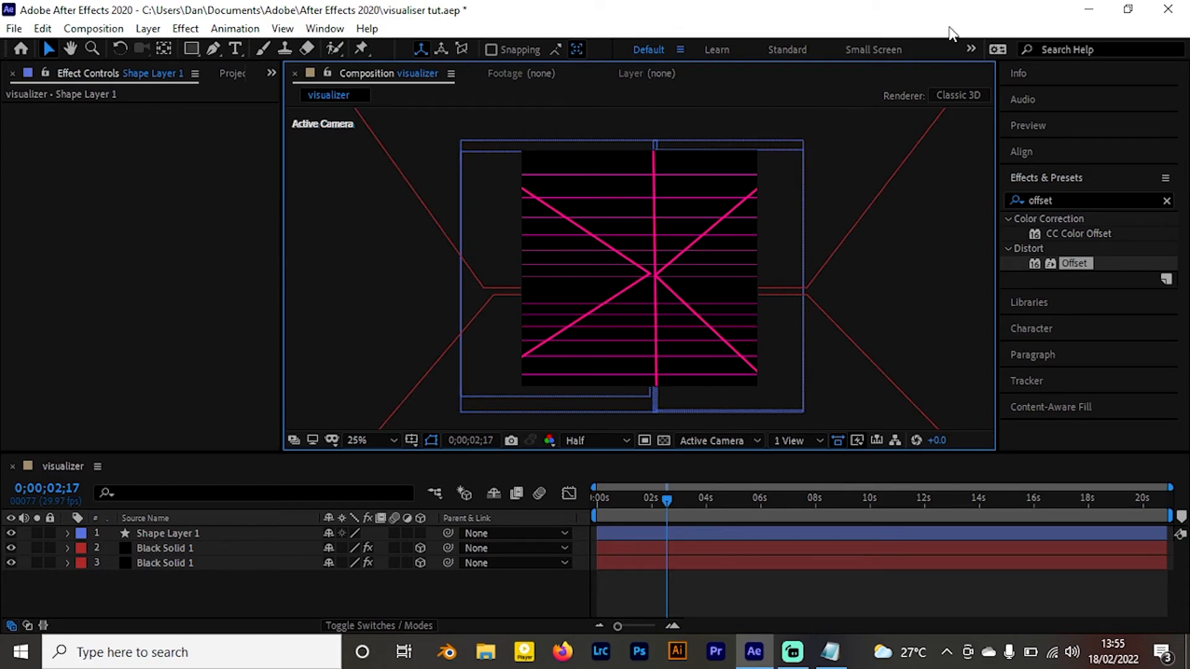
Import chopa.jpg and chopa done.jpg from the desktop into the project
{"action": "left_click", "coordinate": [1088, 10]}
{"action": "left_click_drag", "start_coordinate": [18, 407], "coordinate": [151, 306]}
{"action": "left_click_drag", "start_coordinate": [359, 67], "coordinate": [133, 391]}
{"action": "key", "text": "alt+Tab"}
{"action": "left_click_drag", "start_coordinate": [82, 310], "coordinate": [82, 310]}
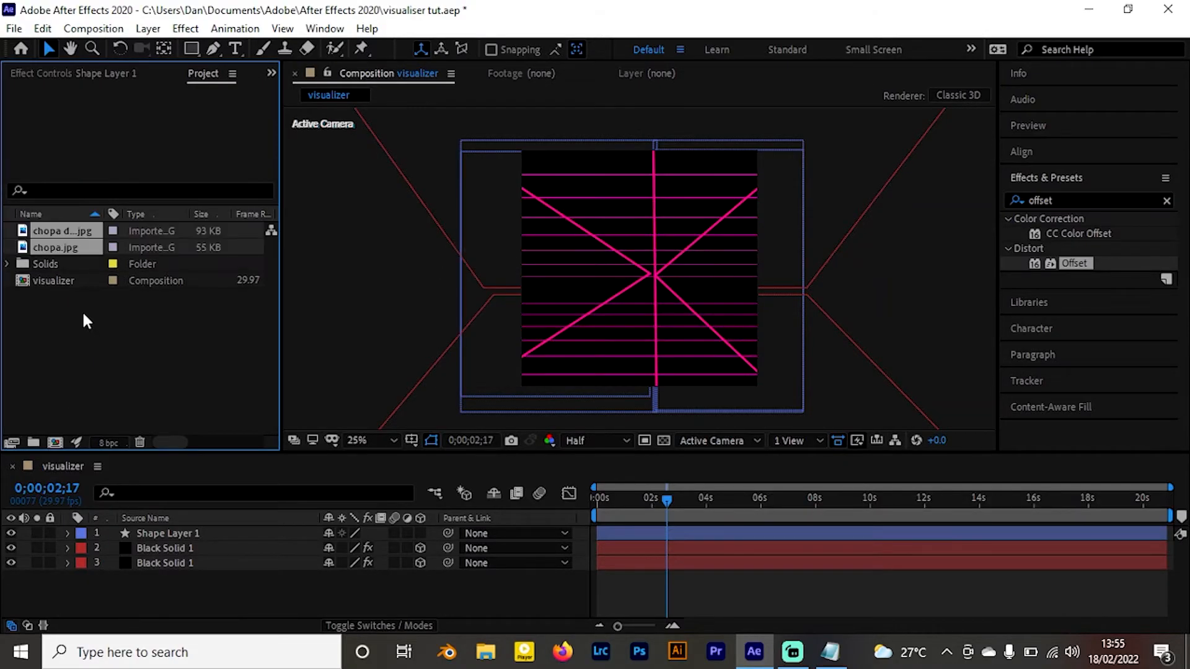
Add chopa.jpg to the visualizer composition as the top layer and scale it to 59%
{"action": "left_click_drag", "start_coordinate": [69, 247], "coordinate": [176, 525]}
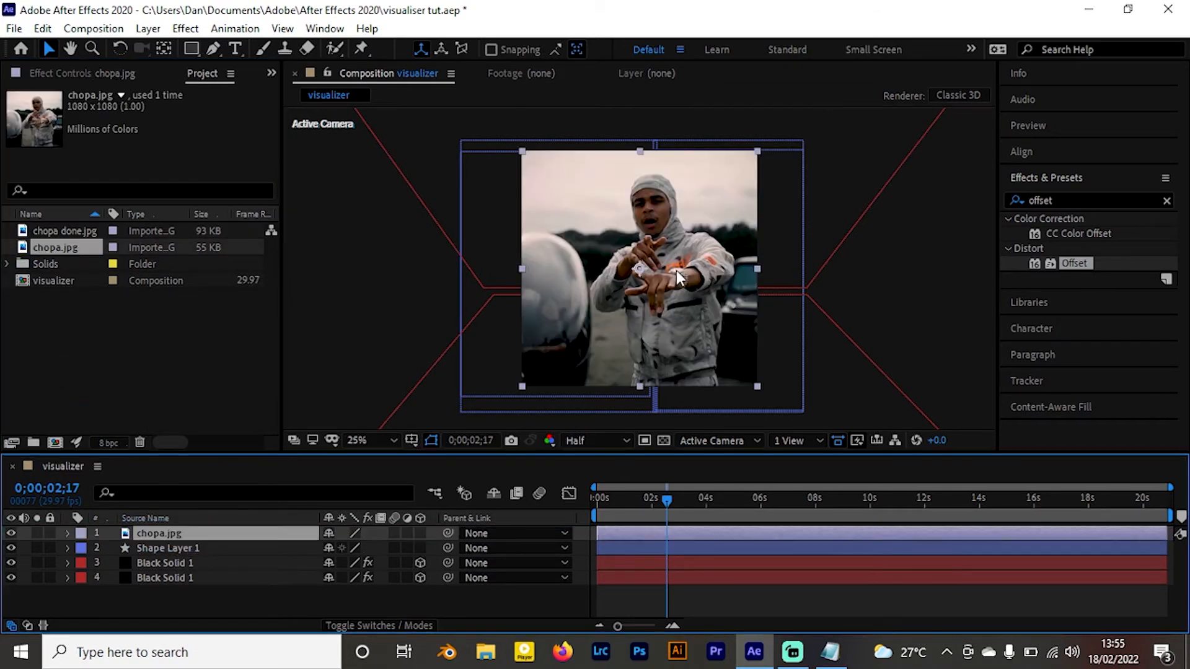
{"action": "key", "text": "s"}
{"action": "left_click_drag", "start_coordinate": [341, 548], "coordinate": [283, 570]}
{"action": "left_click", "coordinate": [656, 381]}
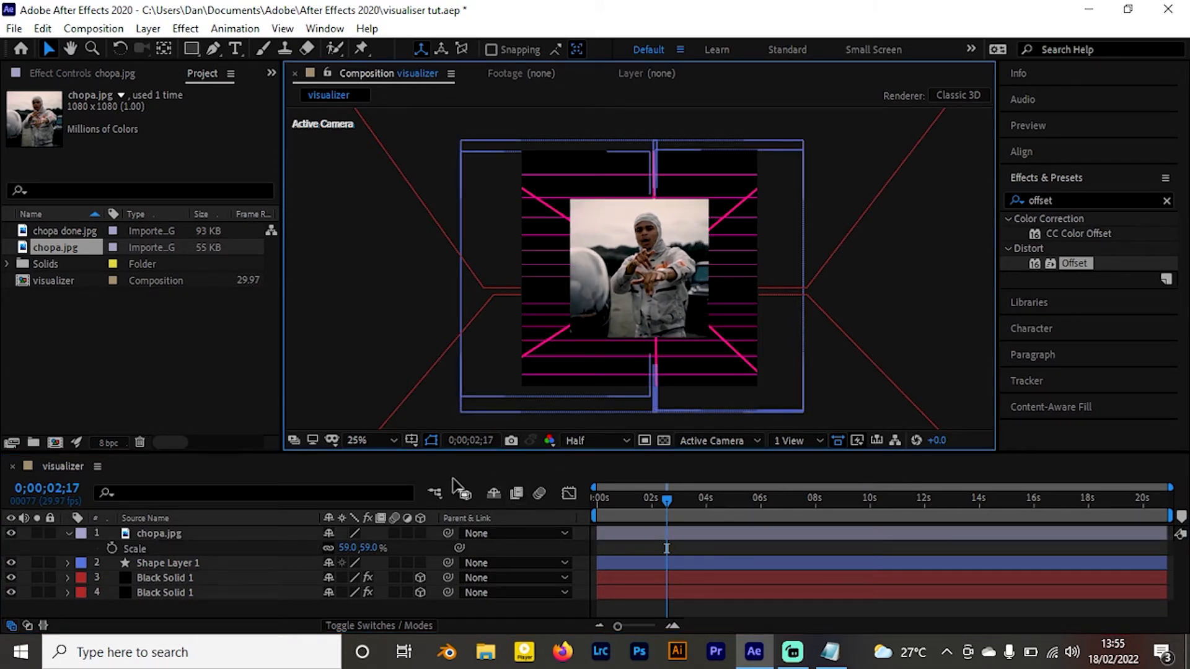
Set the stroke width of Shape Layer 1's converging lines to 19 px
{"action": "left_click", "coordinate": [158, 564]}
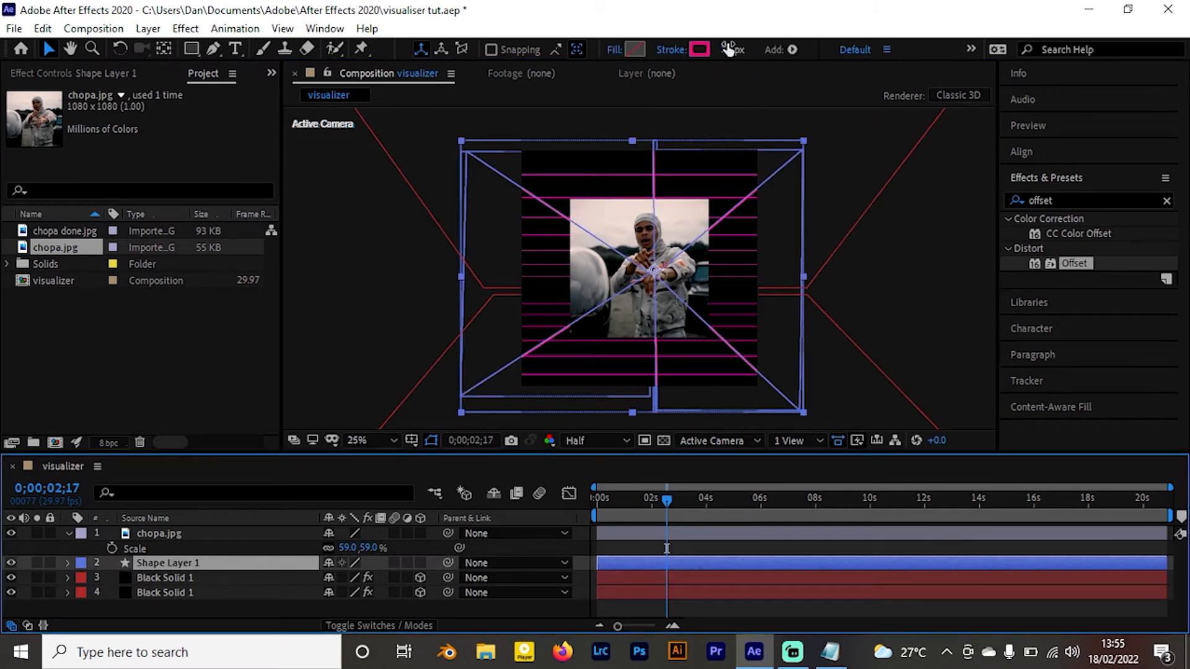
{"action": "left_click_drag", "start_coordinate": [730, 50], "coordinate": [740, 52]}
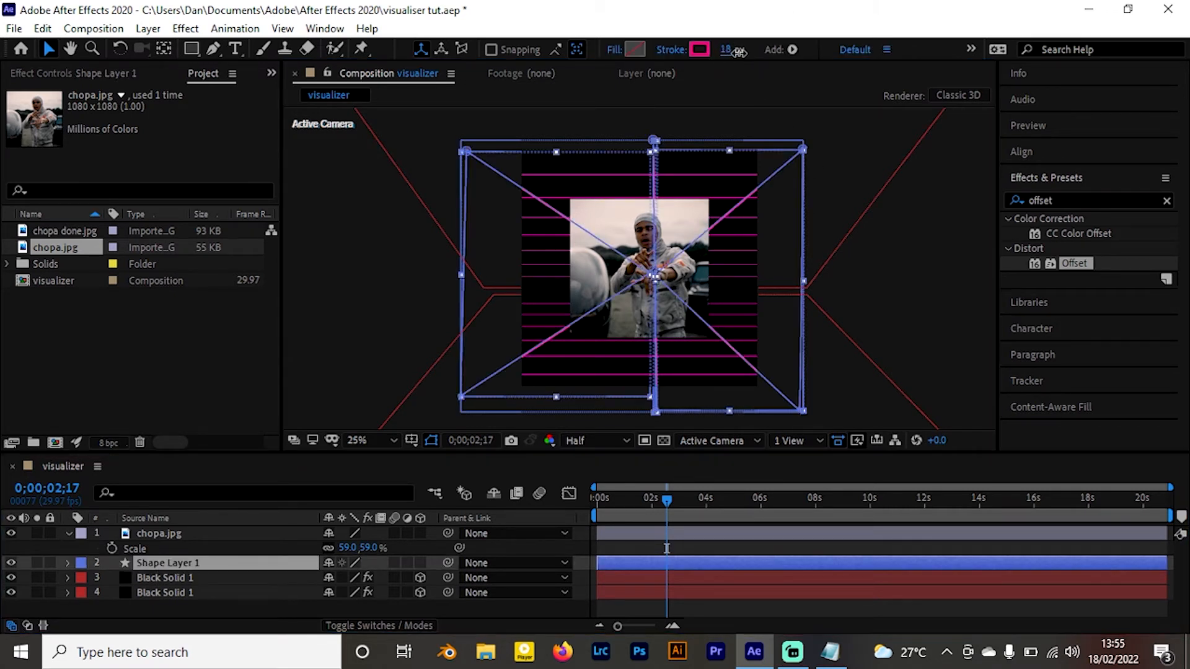
{"action": "left_click", "coordinate": [889, 246]}
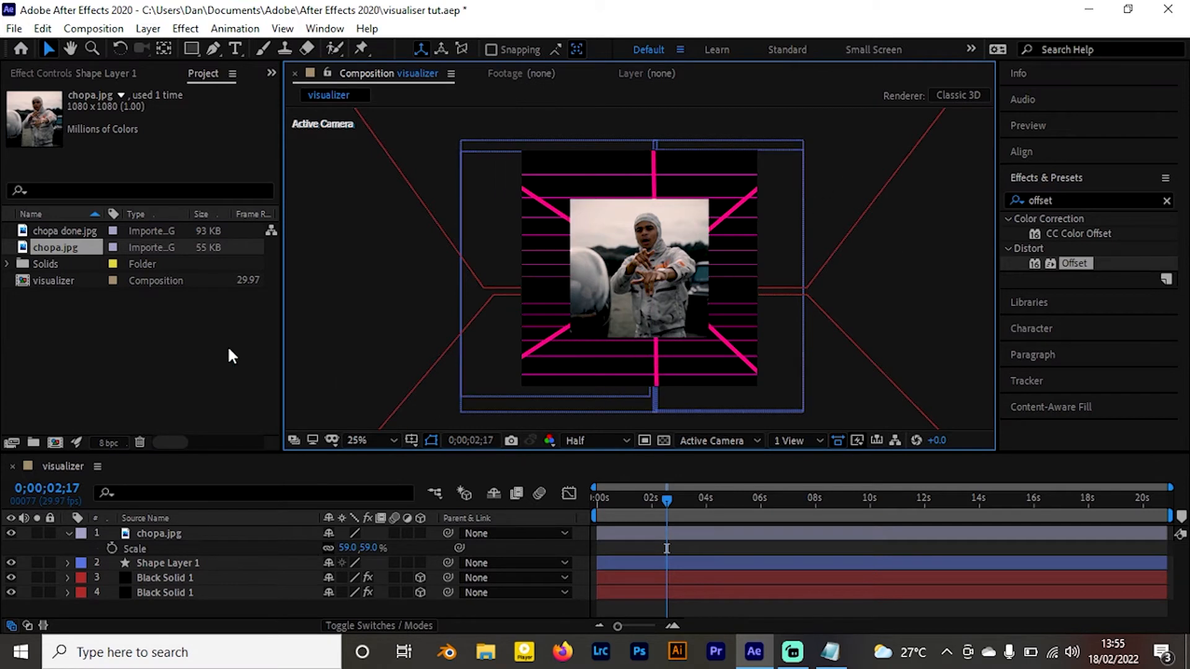
Find the CC Radial Blur effect and apply it to Shape Layer 1
{"action": "left_click", "coordinate": [154, 566]}
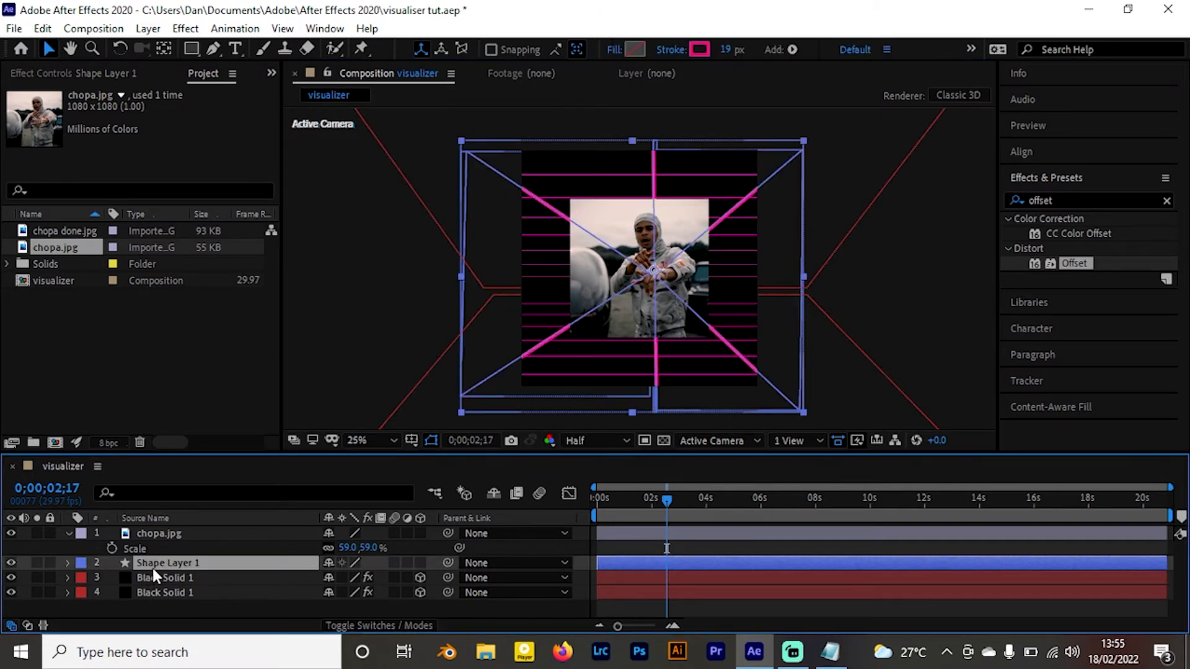
{"action": "left_click", "coordinate": [1076, 204]}
{"action": "key", "text": "BackSpace"}
{"action": "type", "text": "cc"}
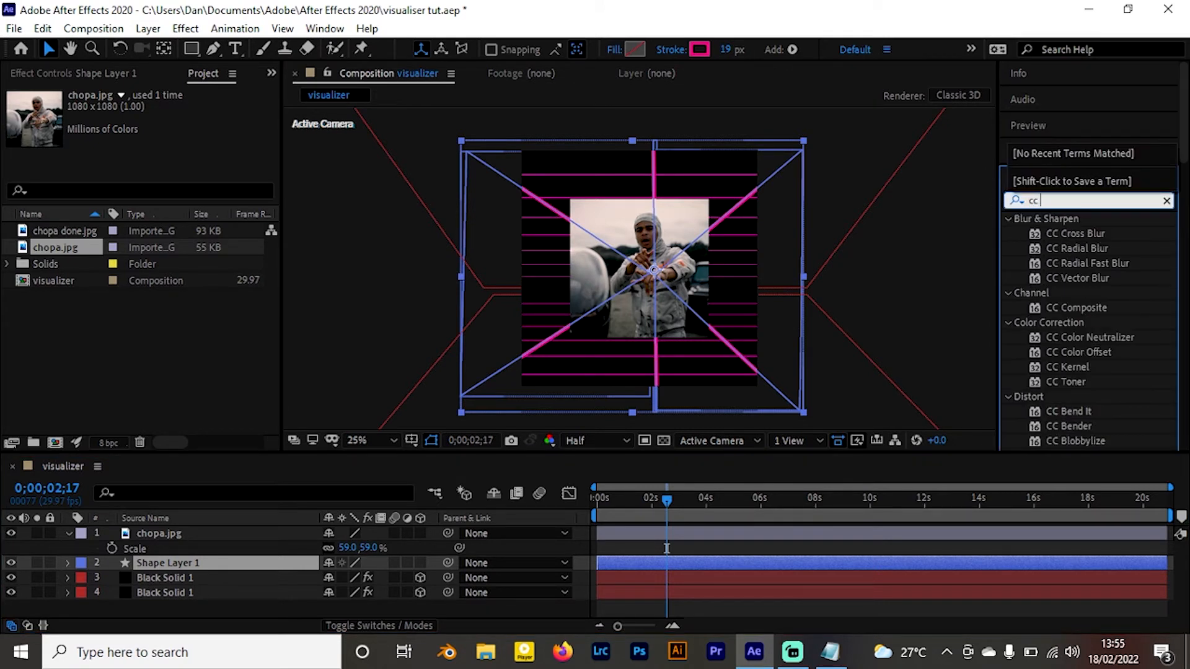
{"action": "type", "text": " radial"}
{"action": "left_click_drag", "start_coordinate": [1076, 233], "coordinate": [527, 190]}
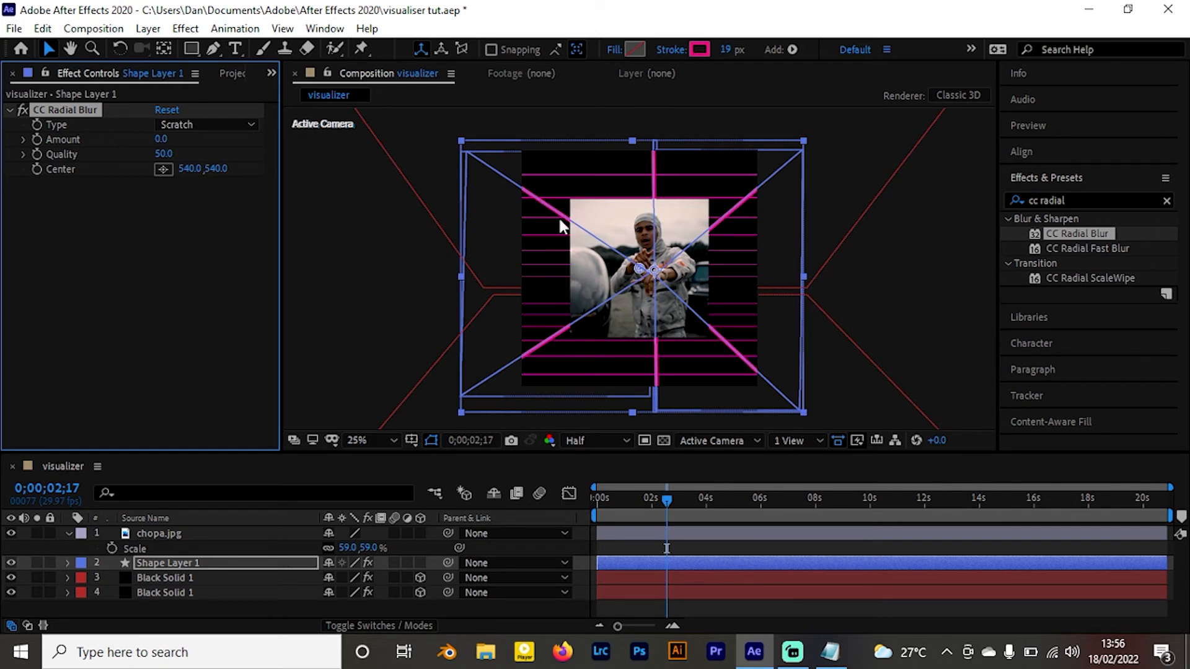
Set the CC Radial Blur type to Fading Zoom and its amount to 116
{"action": "left_click", "coordinate": [205, 124]}
{"action": "left_click", "coordinate": [214, 163]}
{"action": "left_click_drag", "start_coordinate": [158, 142], "coordinate": [265, 148]}
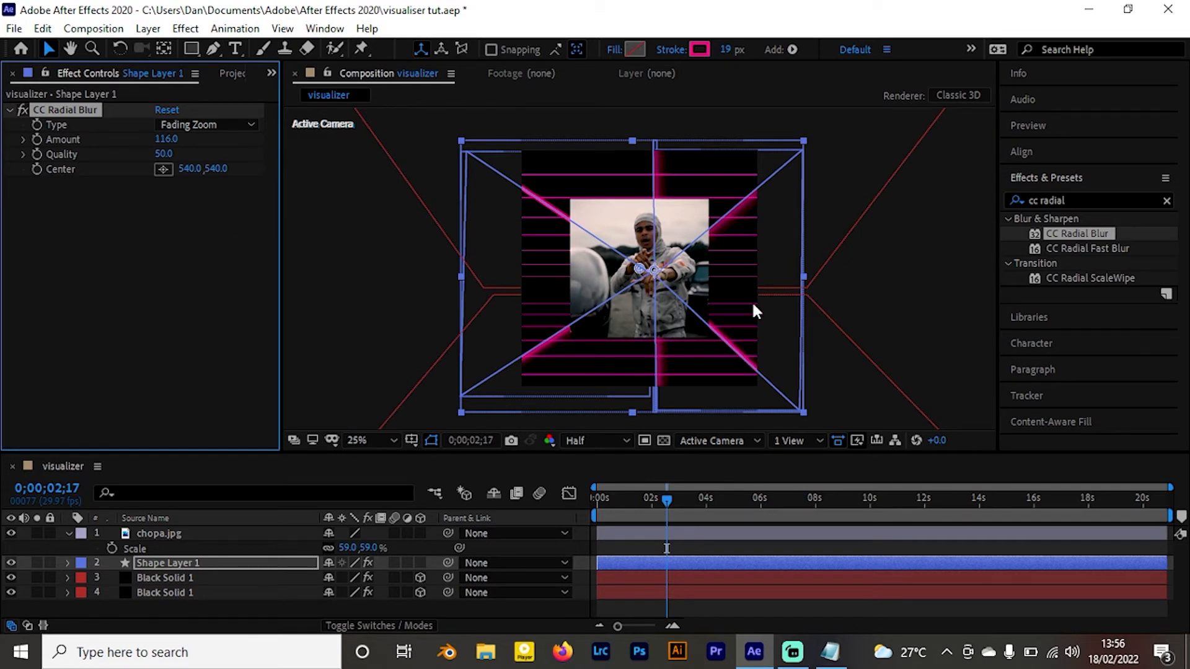
{"action": "left_click", "coordinate": [896, 258]}
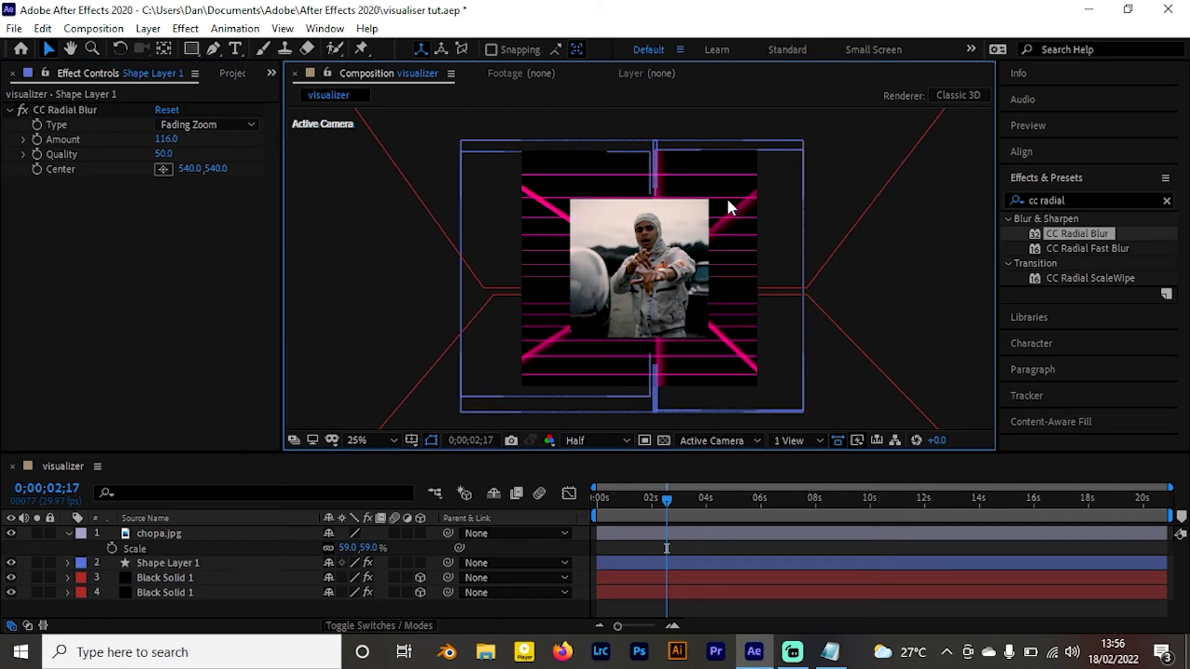
Compare the lines with CC Radial Blur off and on, and set the blur's center to 647, 540
{"action": "left_click", "coordinate": [23, 110]}
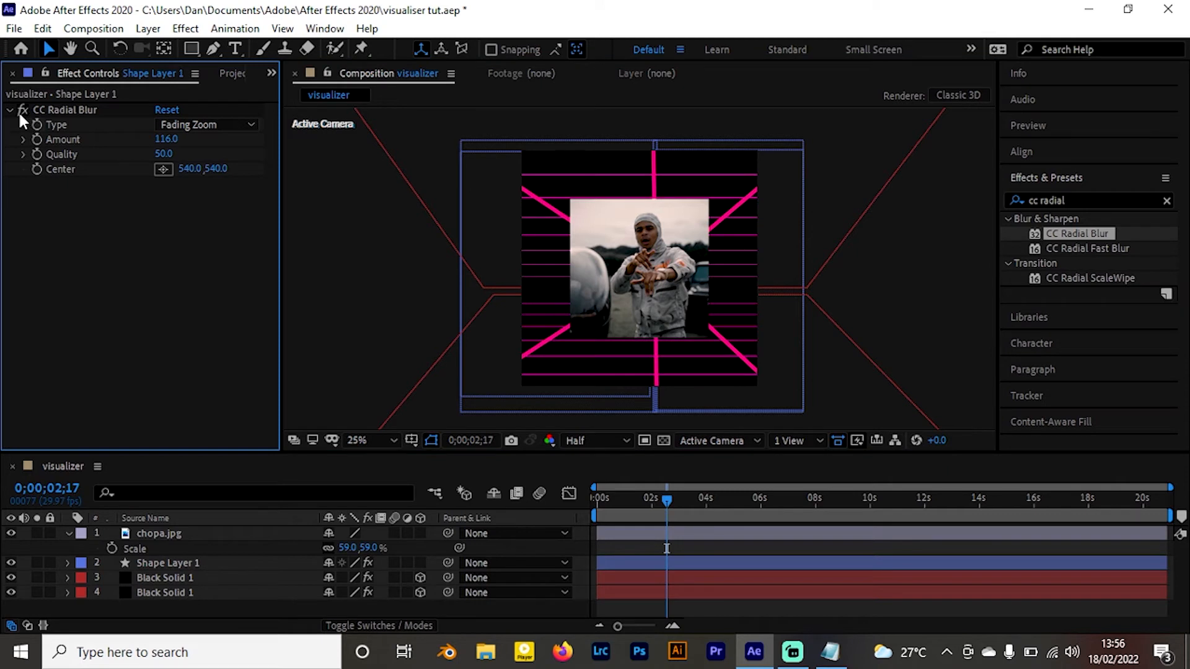
{"action": "left_click", "coordinate": [20, 112]}
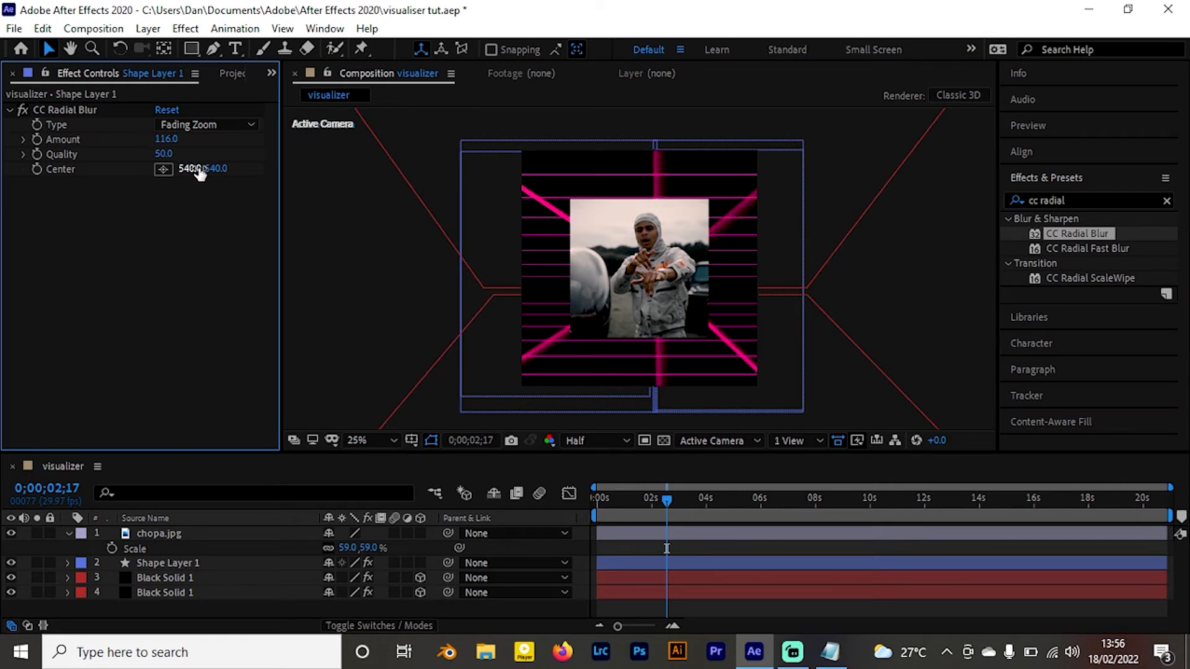
{"action": "left_click_drag", "start_coordinate": [202, 168], "coordinate": [279, 160]}
{"action": "left_click", "coordinate": [172, 281]}
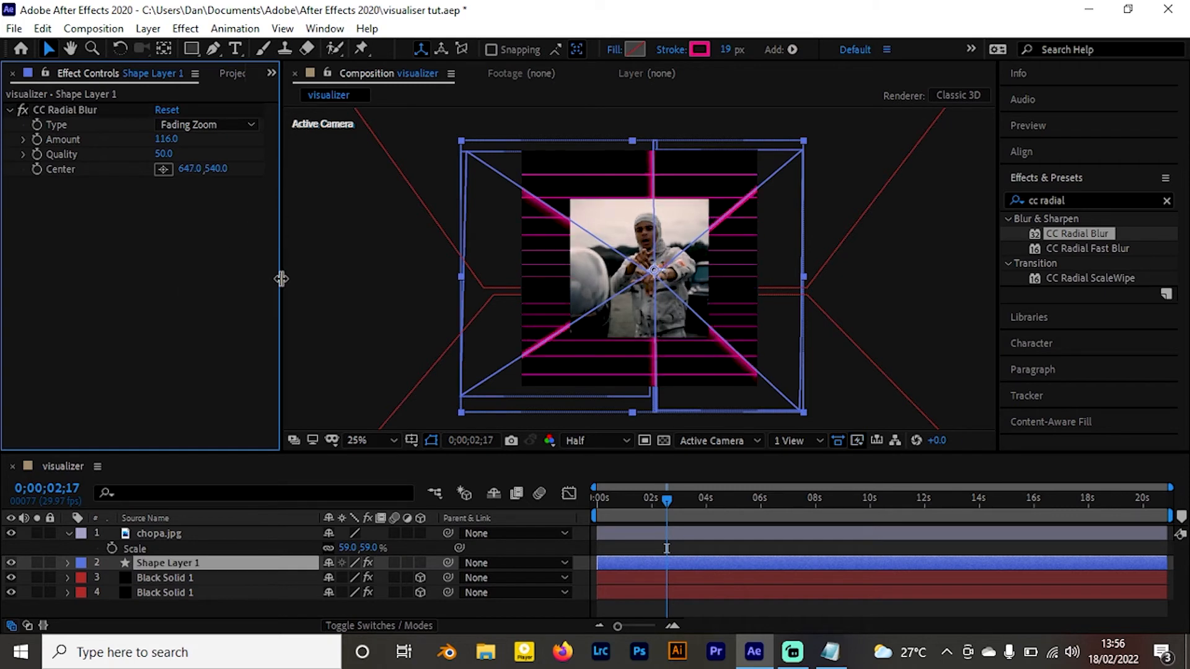
Set the CC Radial Blur center on Shape Layer 1 to 647, 641 and preview the composition from the start
{"action": "left_click", "coordinate": [314, 261]}
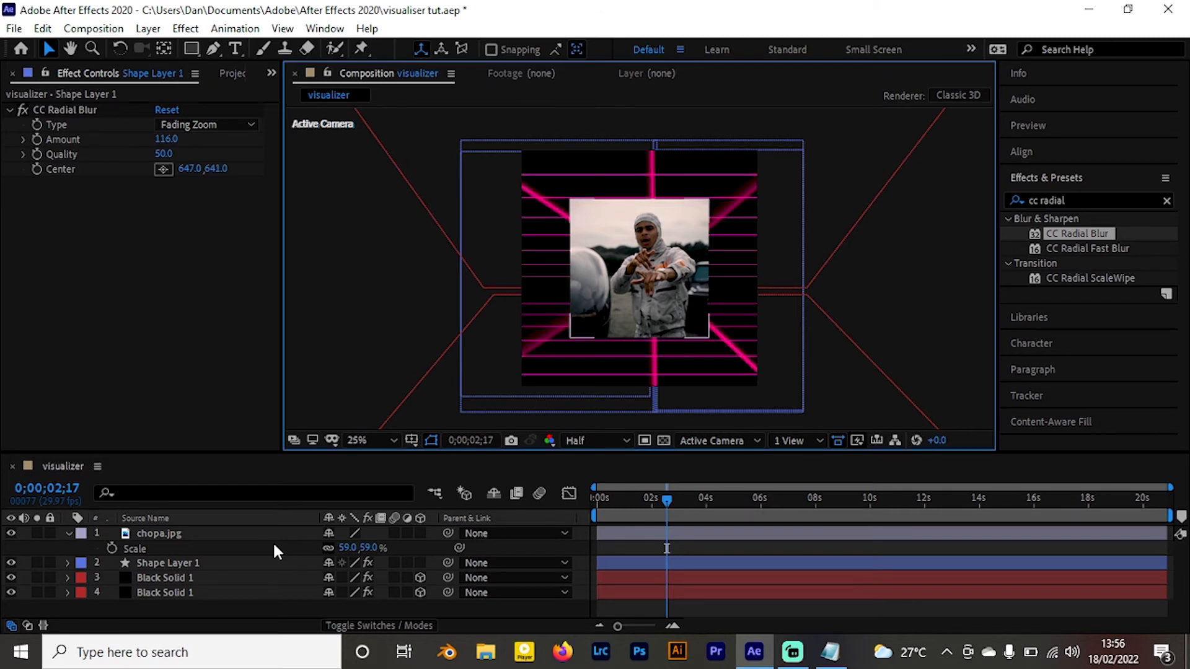
{"action": "left_click", "coordinate": [249, 535]}
{"action": "key", "text": "s"}
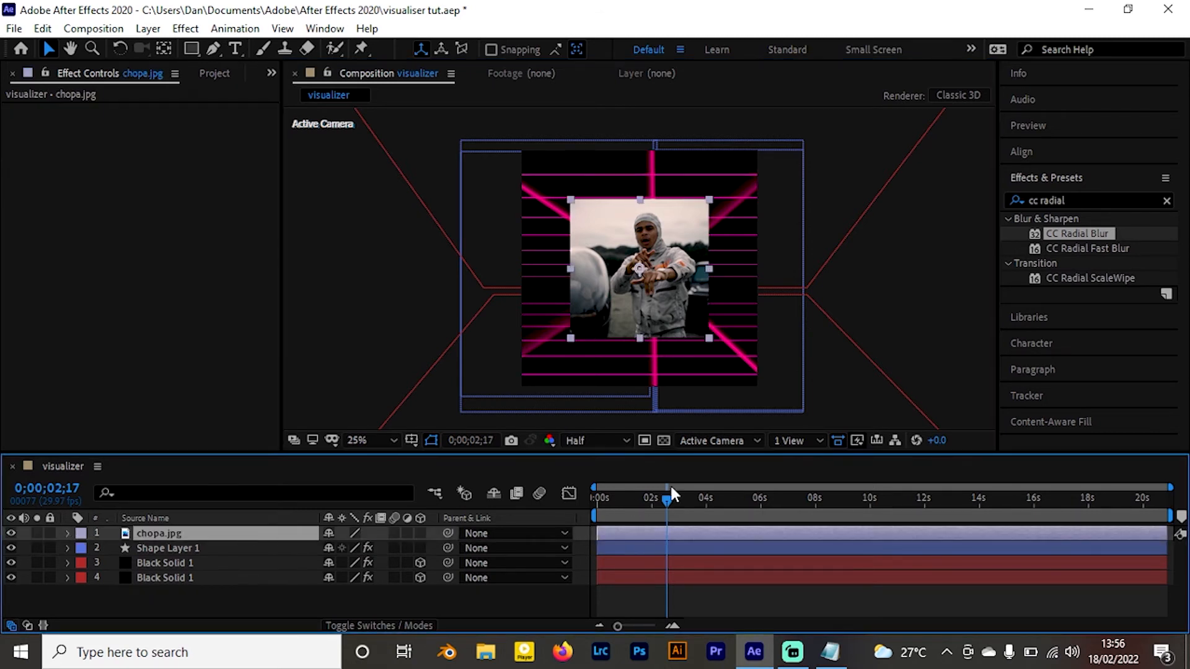
{"action": "left_click_drag", "start_coordinate": [615, 501], "coordinate": [563, 499]}
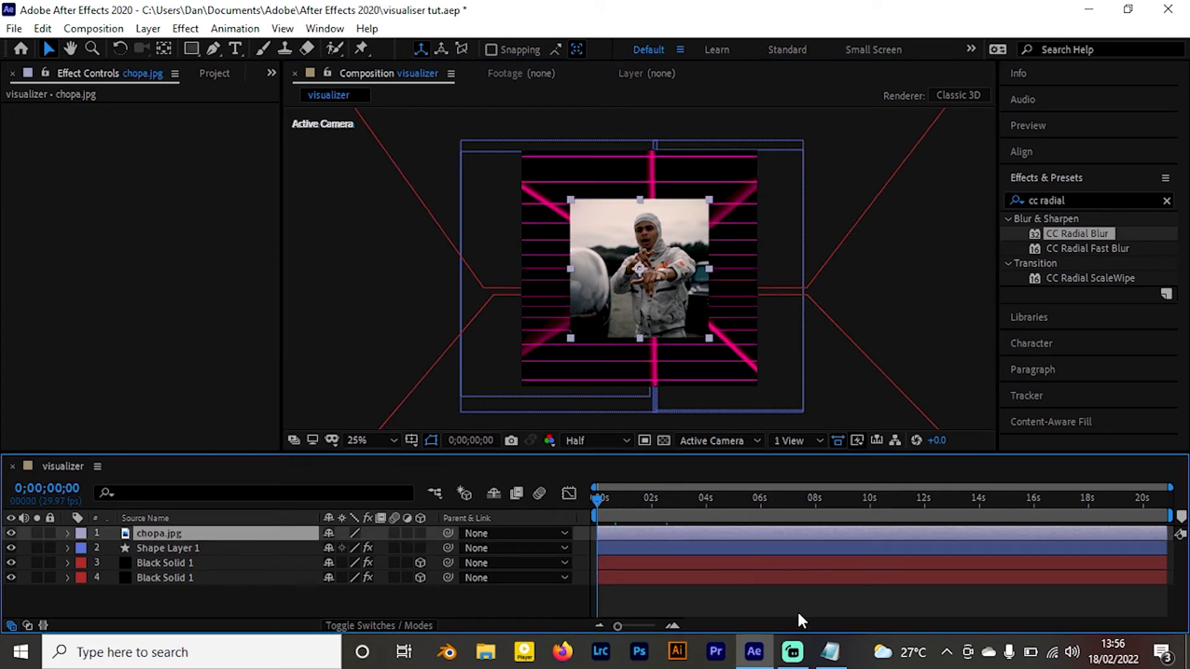
{"action": "key", "text": "space"}
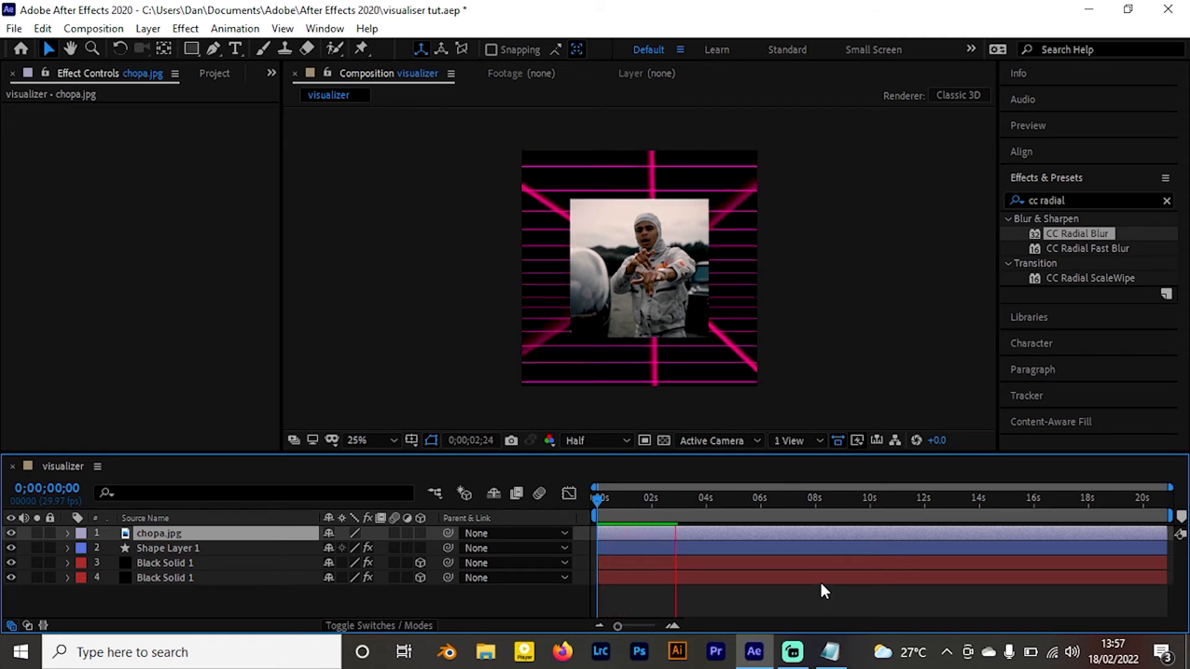
{"action": "key", "text": "space"}
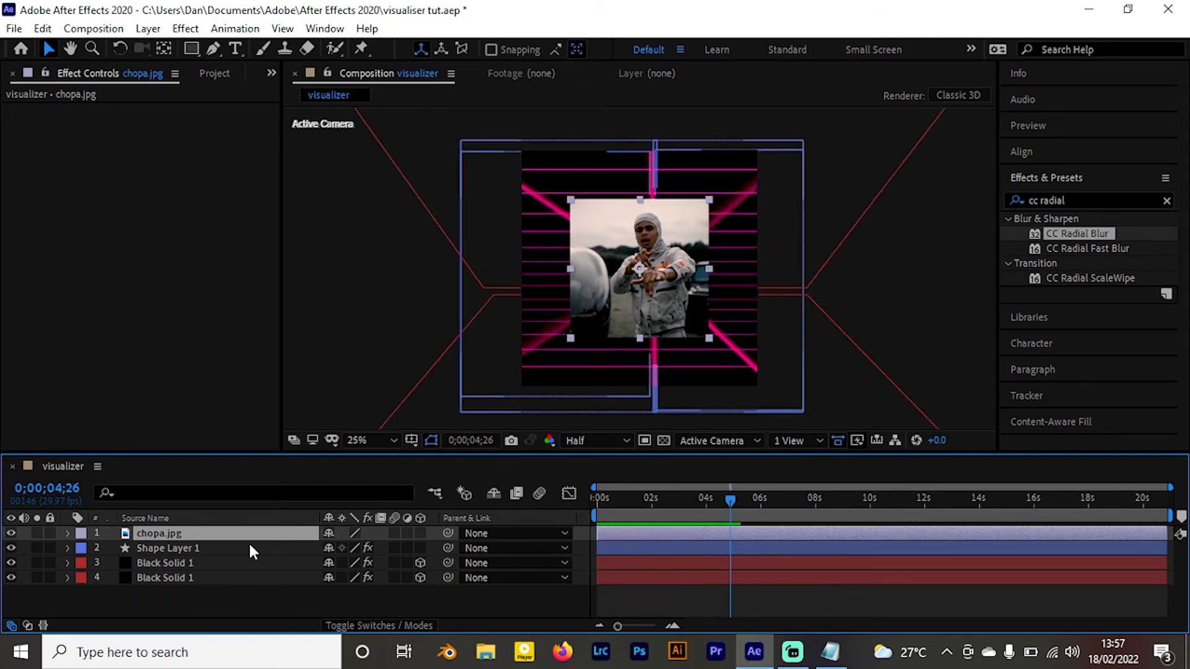
Find the Wave Warp effect by searching for "wave" and apply it to the chopa.jpg layer
{"action": "left_click_drag", "start_coordinate": [1088, 200], "coordinate": [932, 201]}
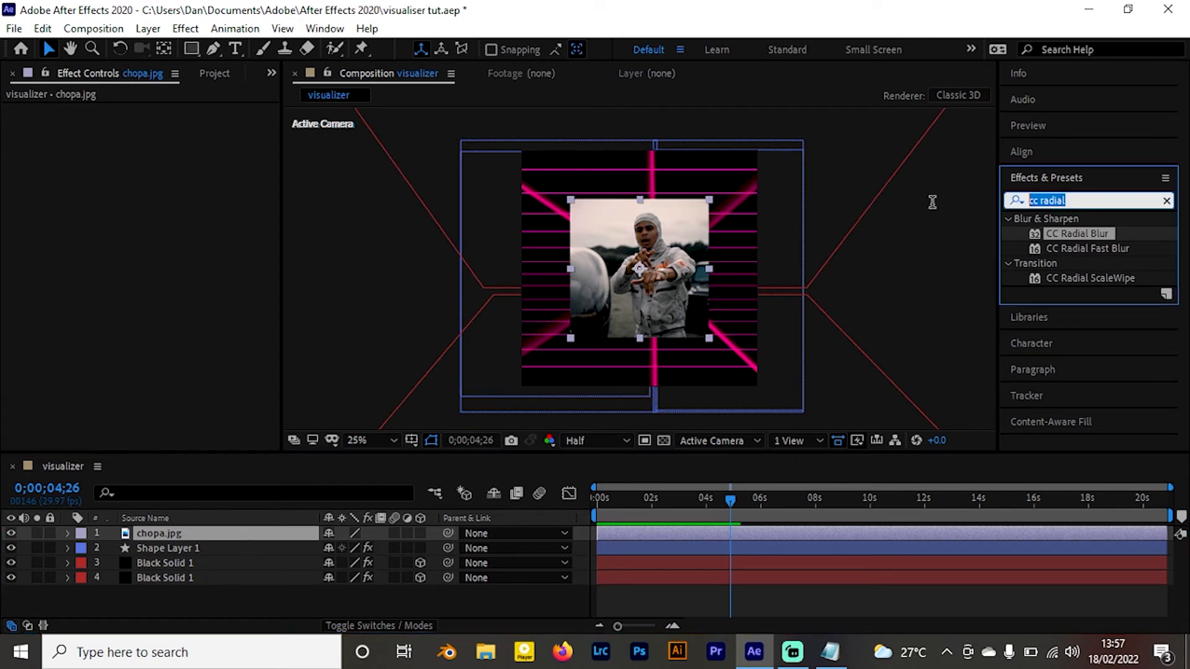
{"action": "type", "text": "wave"}
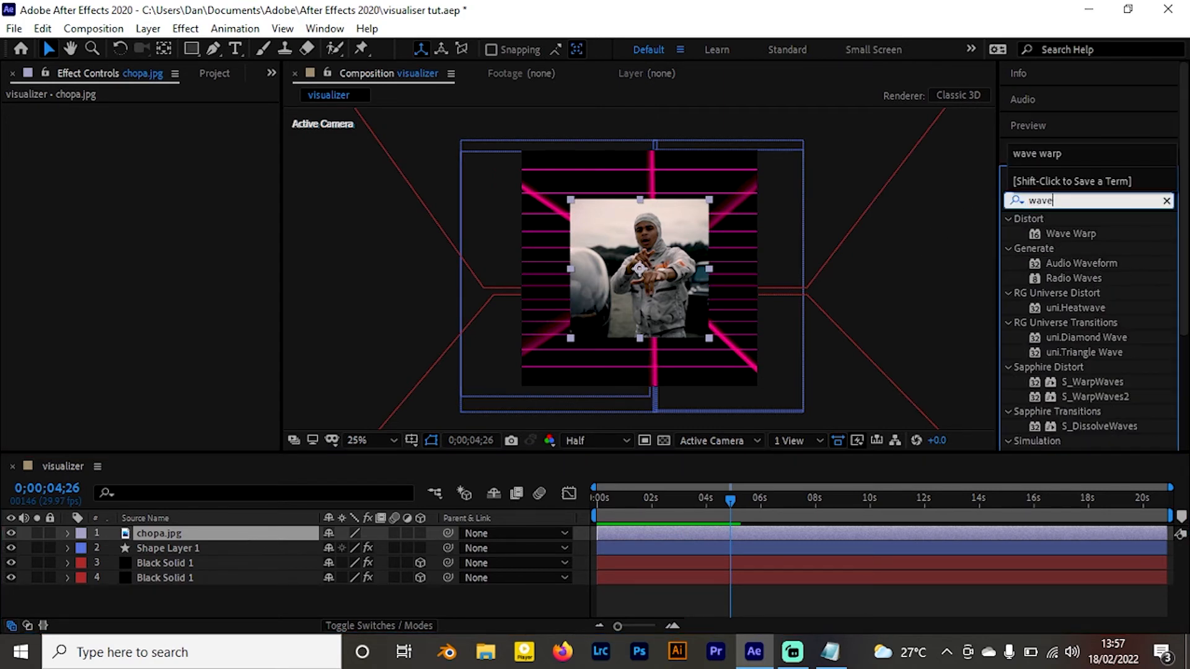
{"action": "left_click_drag", "start_coordinate": [1078, 233], "coordinate": [486, 342]}
{"action": "left_click", "coordinate": [598, 508]}
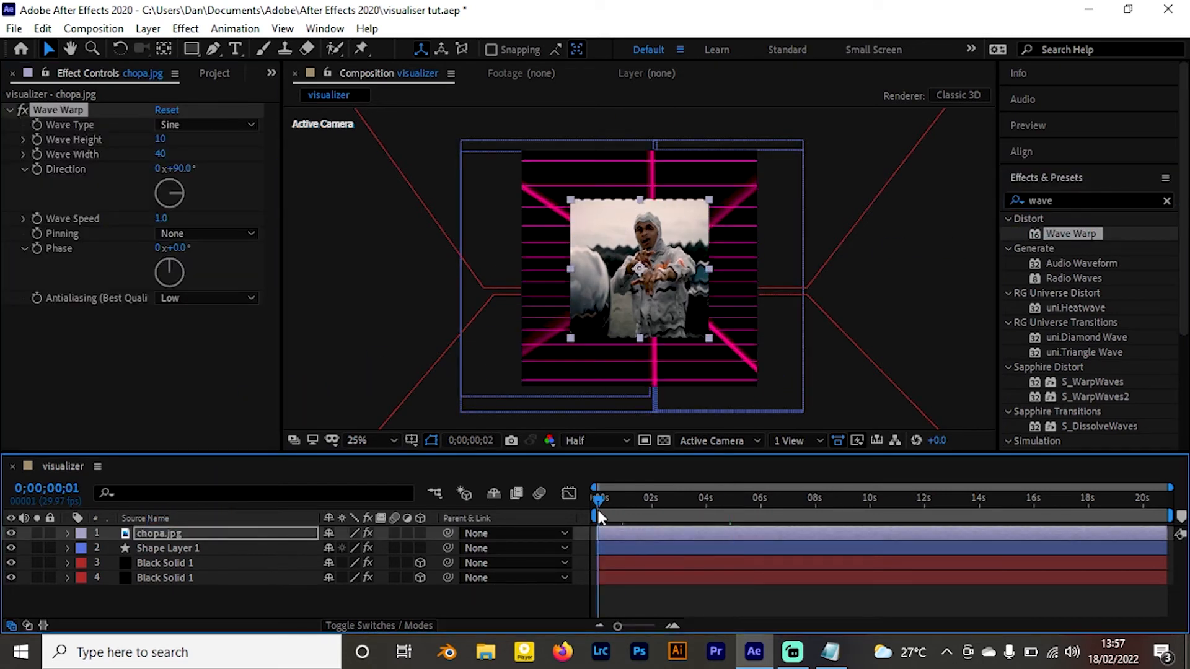
Set the Wave Warp wave type to Square and the wave width to 1000
{"action": "left_click", "coordinate": [188, 123]}
{"action": "left_click", "coordinate": [206, 156]}
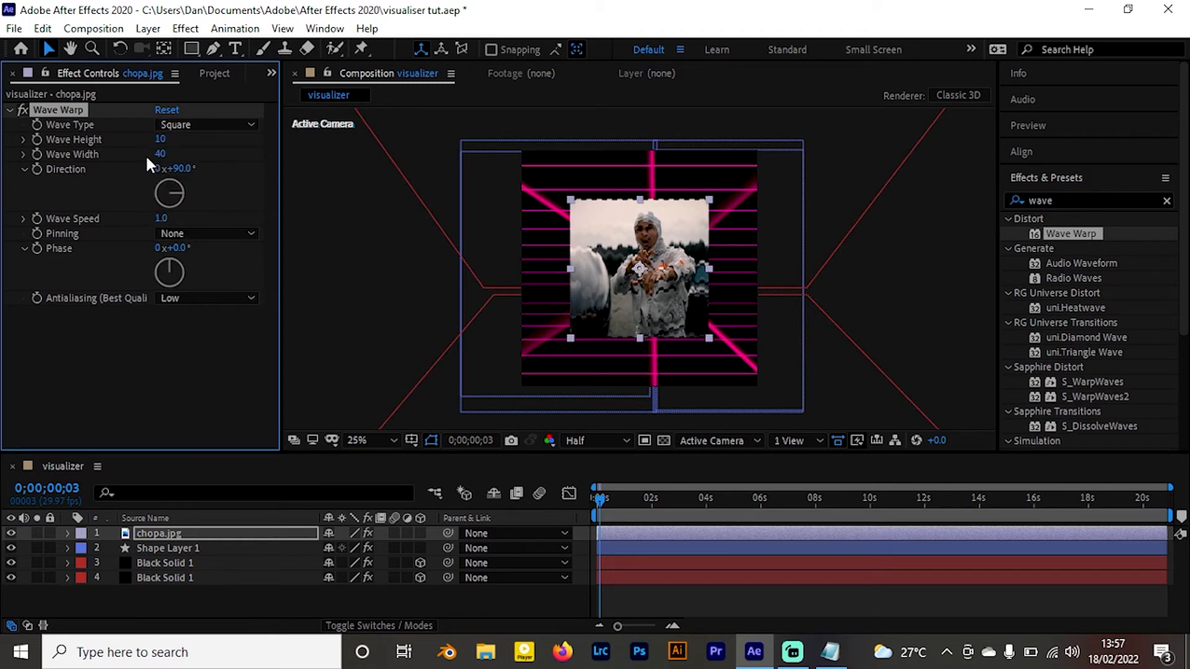
{"action": "left_click", "coordinate": [165, 157]}
{"action": "type", "text": "1000"}
{"action": "key", "text": "Return"}
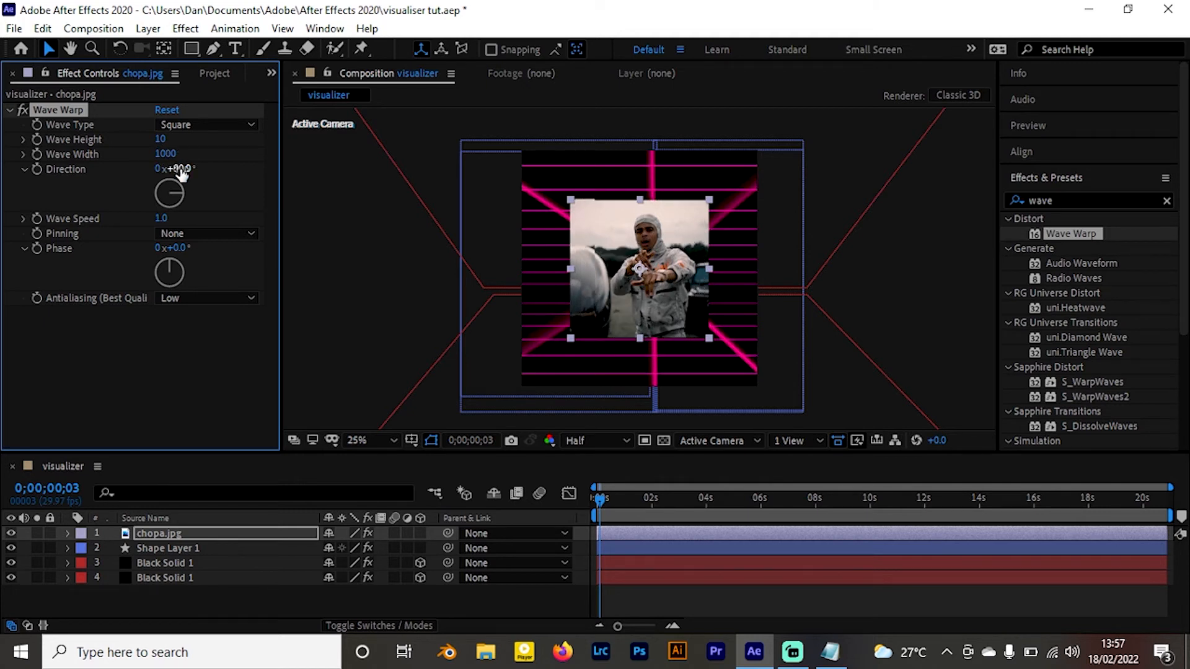
Set the Wave Warp direction to 0°, the wave speed to 0.3 and the pinning to All Edges
{"action": "left_click", "coordinate": [177, 169]}
{"action": "key", "text": "Return"}
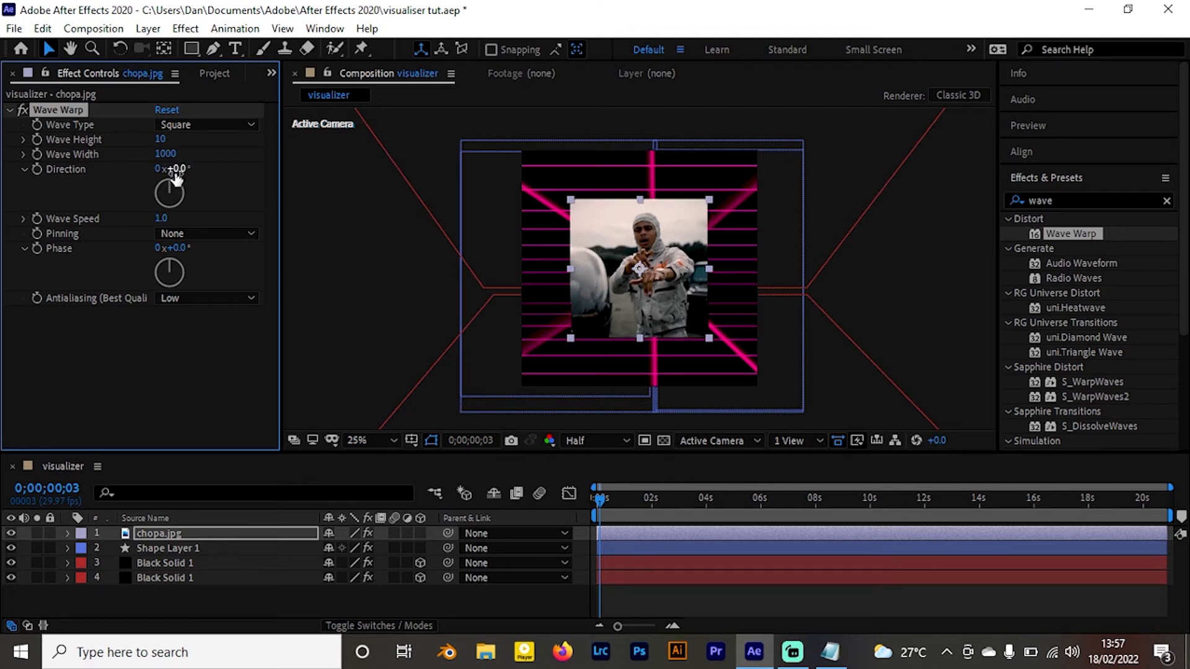
{"action": "left_click", "coordinate": [163, 219]}
{"action": "key", "text": "Return"}
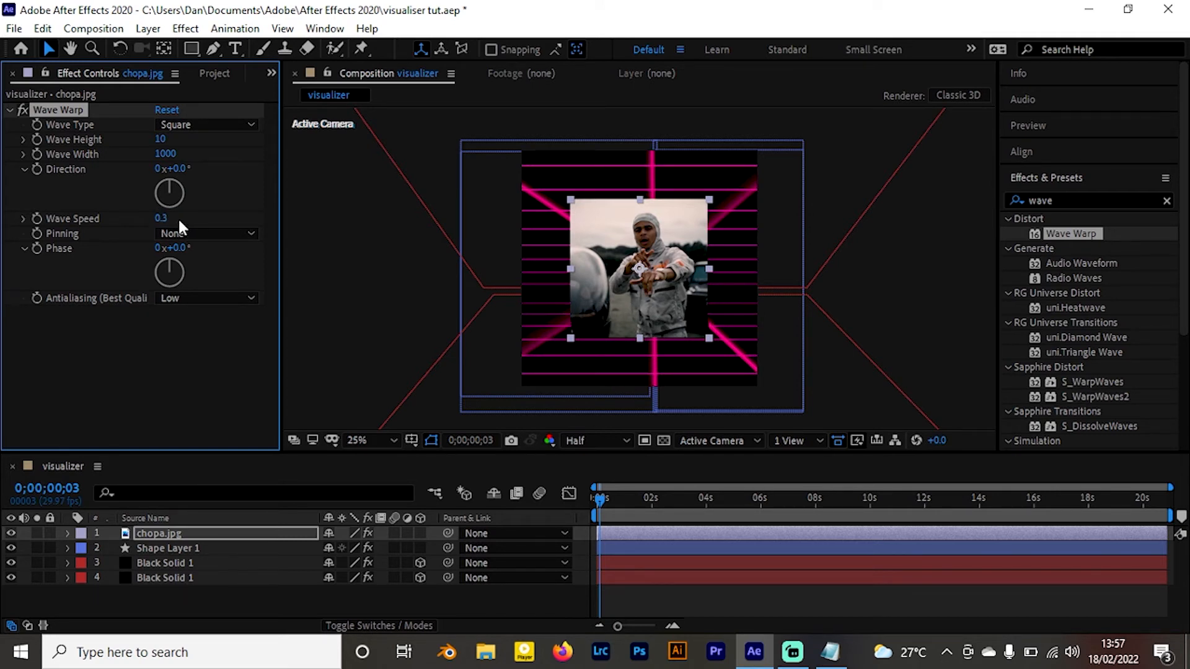
{"action": "left_click", "coordinate": [202, 233]}
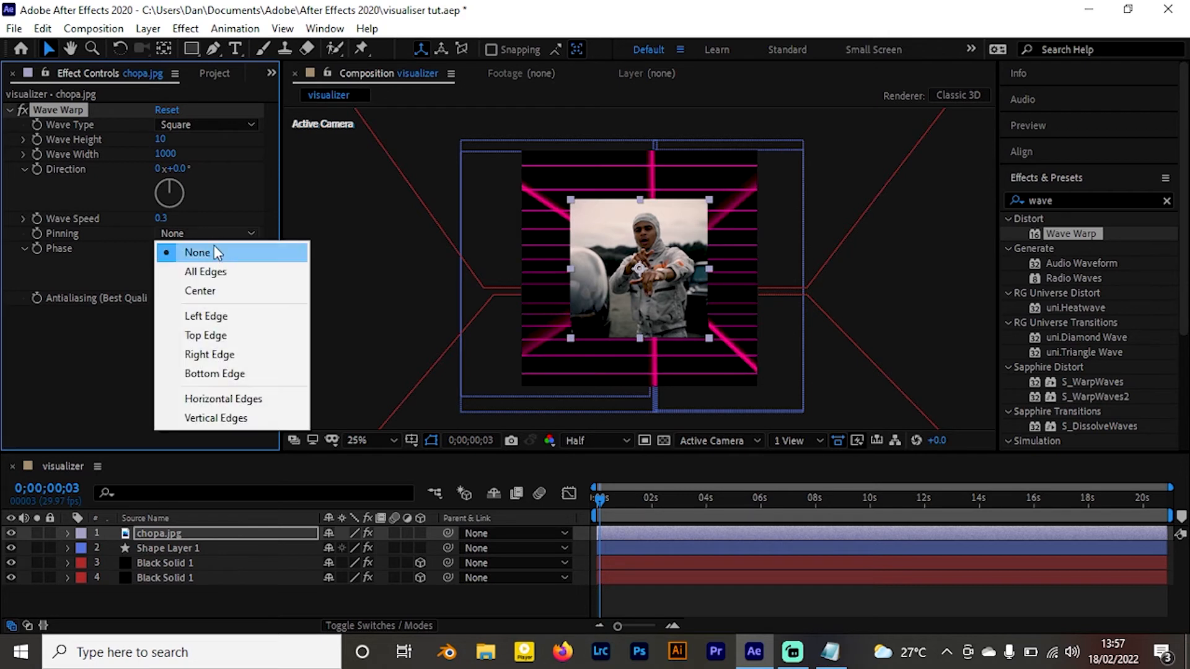
{"action": "left_click", "coordinate": [220, 268]}
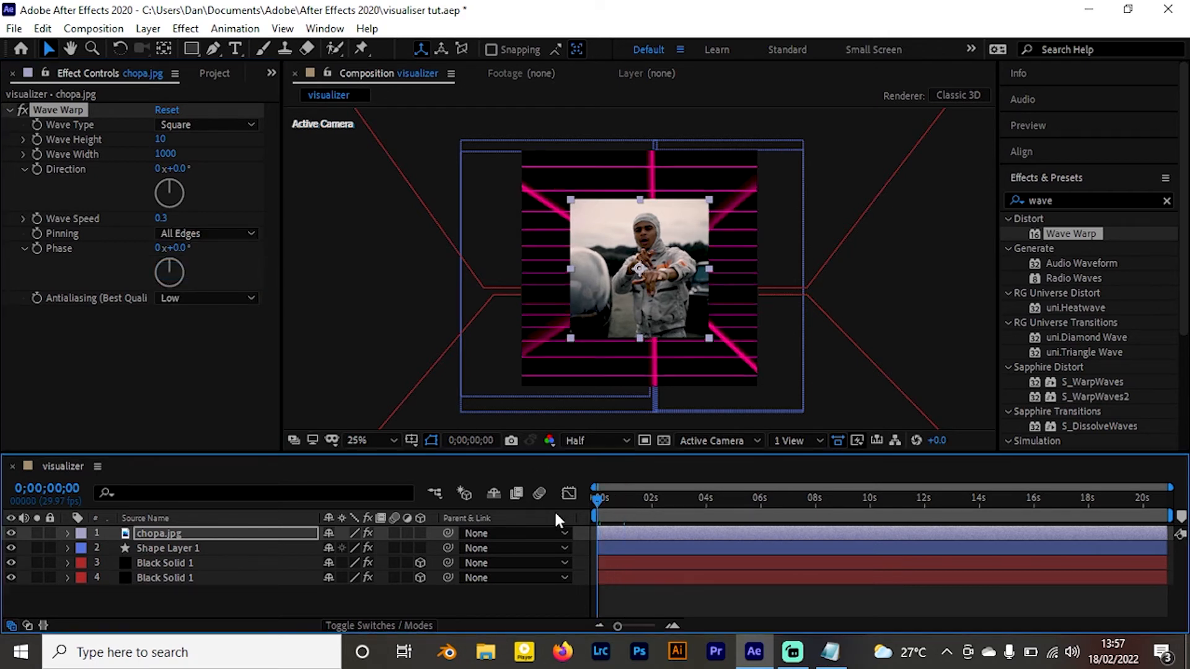
Preview the wave effect, split all four layers at 0;00;05;11 and delete the parts after the cut
{"action": "left_click", "coordinate": [836, 603]}
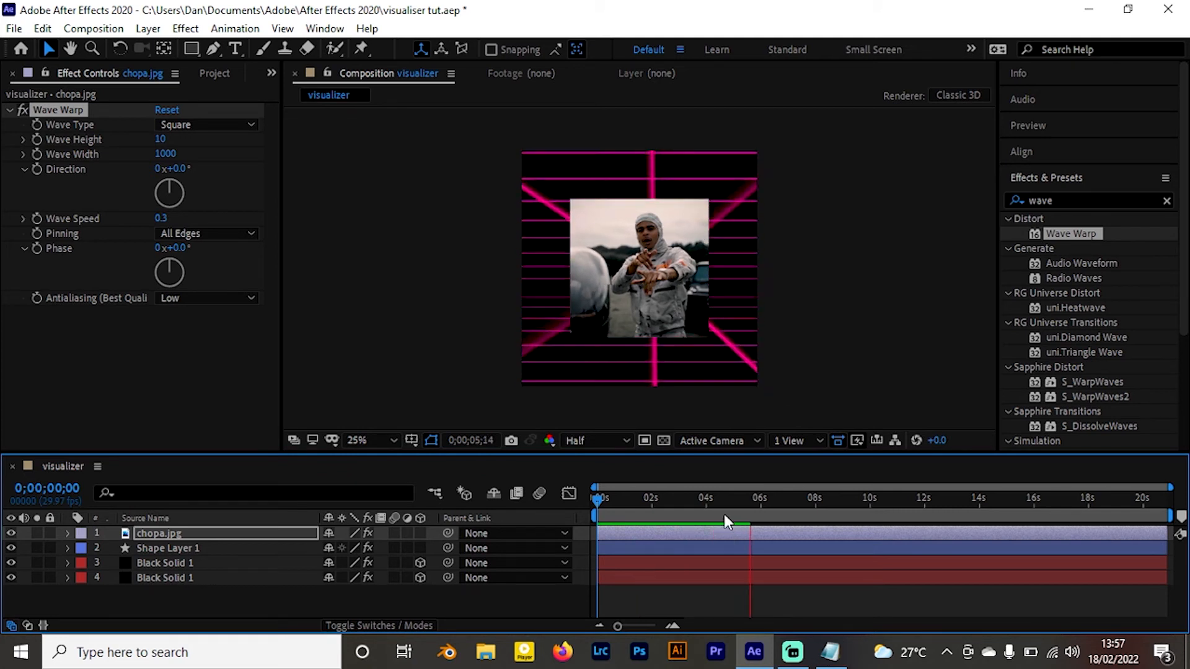
{"action": "left_click_drag", "start_coordinate": [690, 505], "coordinate": [743, 506]}
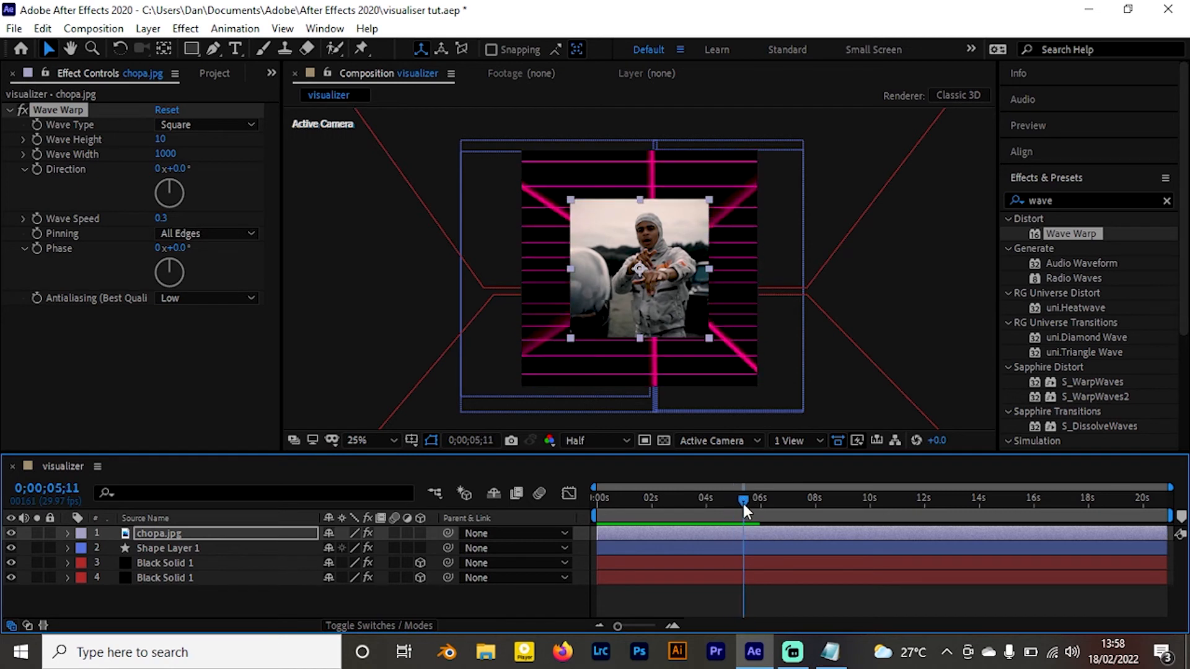
{"action": "left_click", "coordinate": [178, 575], "text": "shift"}
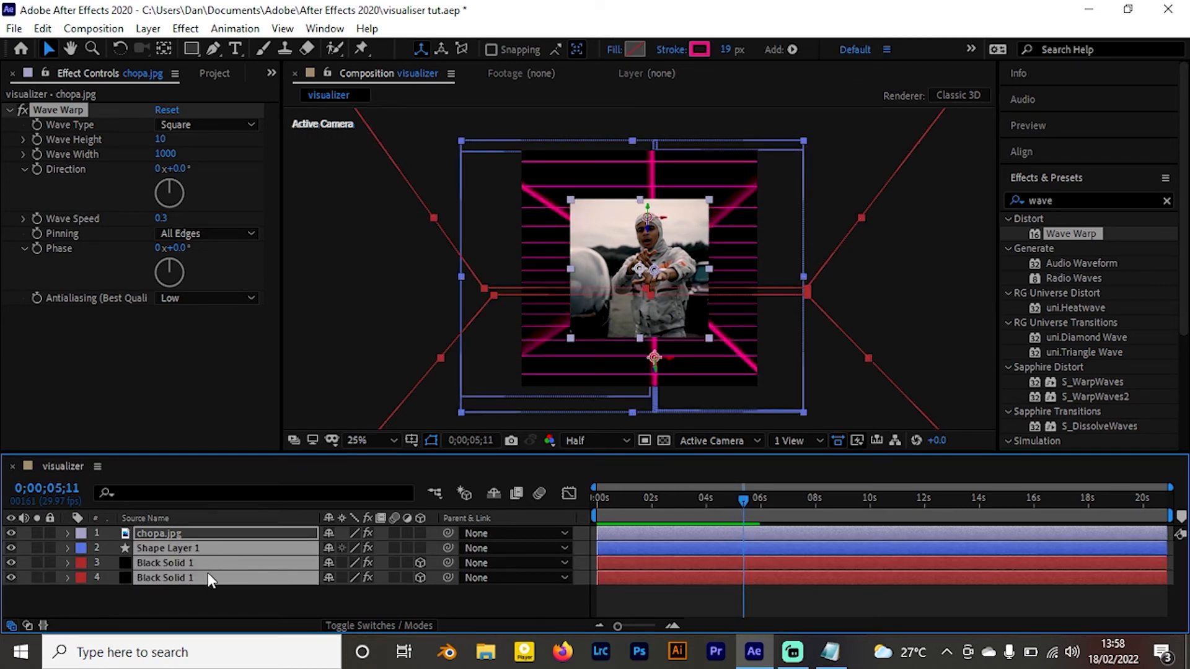
{"action": "key", "text": "ctrl+shift+d"}
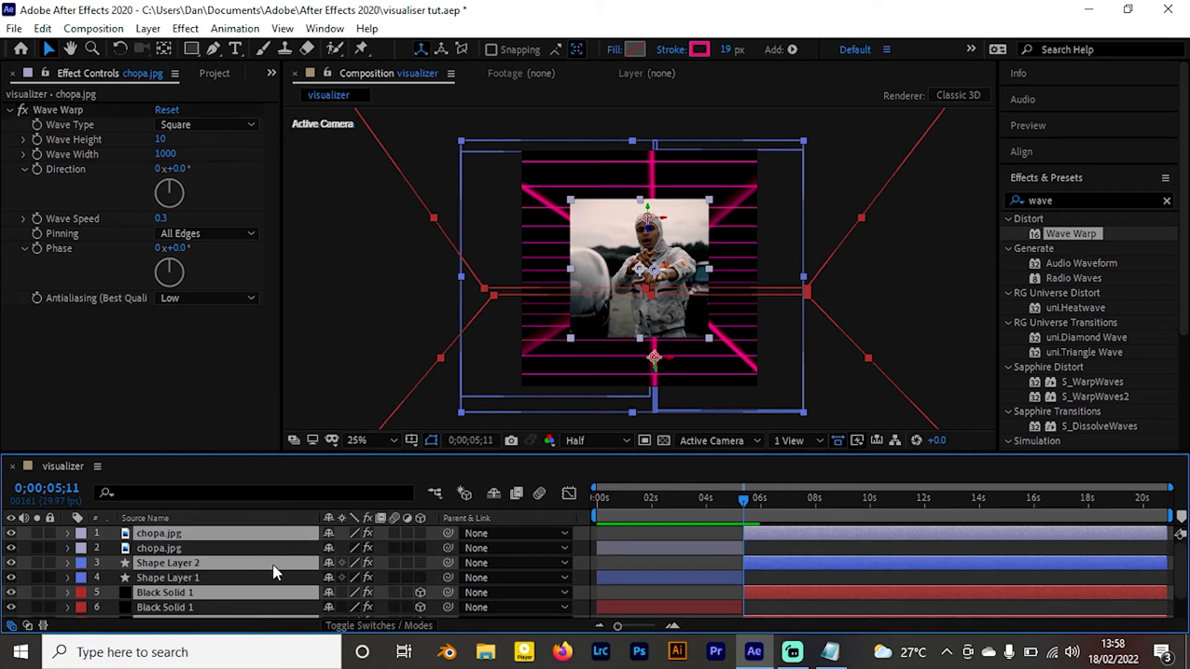
{"action": "key", "text": "Delete"}
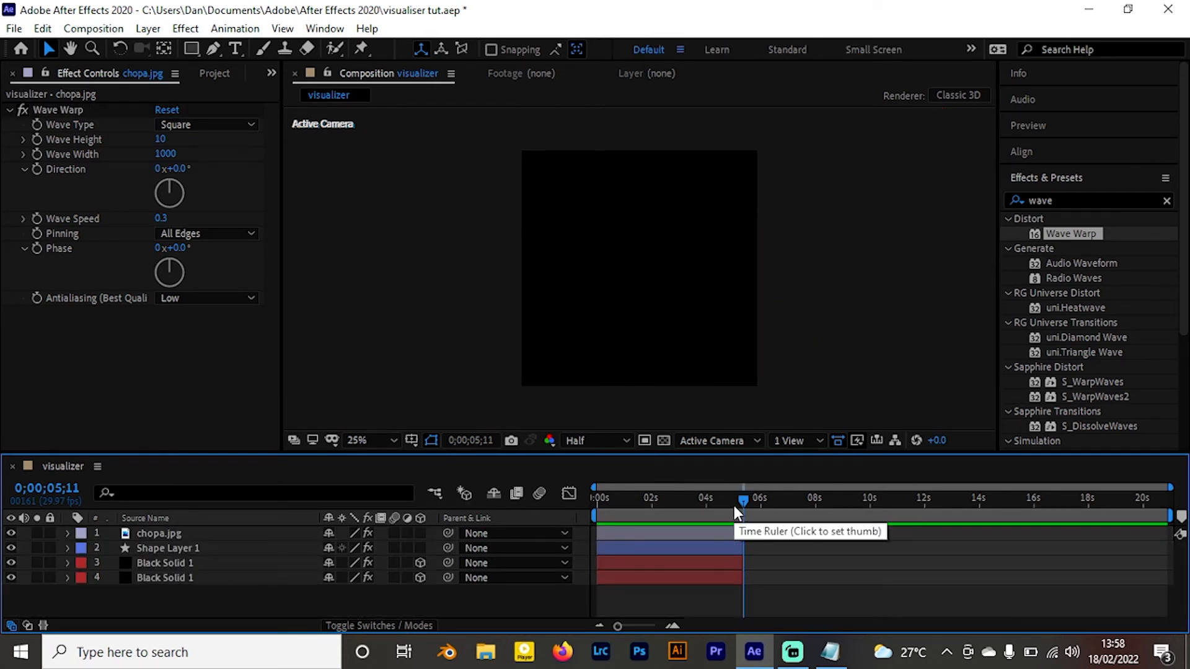
Queue the frame at 0;00;05;10 for saving as a still image file in JPEG Sequence format
{"action": "left_click_drag", "start_coordinate": [738, 503], "coordinate": [734, 500]}
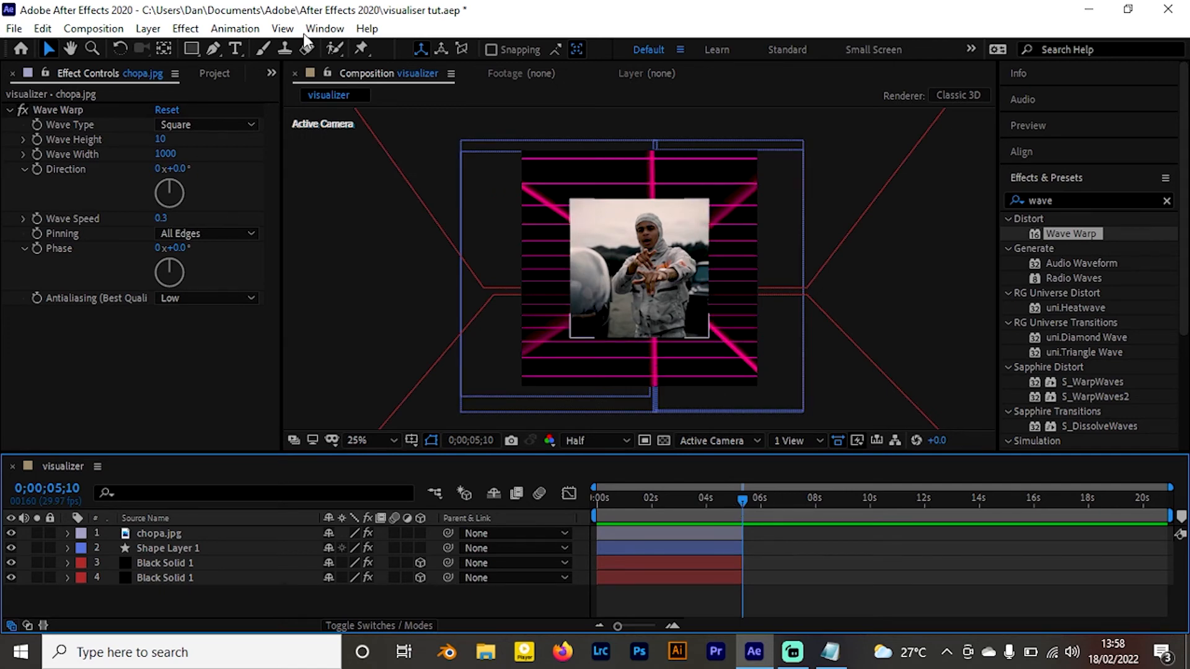
{"action": "left_click", "coordinate": [92, 28]}
{"action": "mouse_move", "coordinate": [186, 241]}
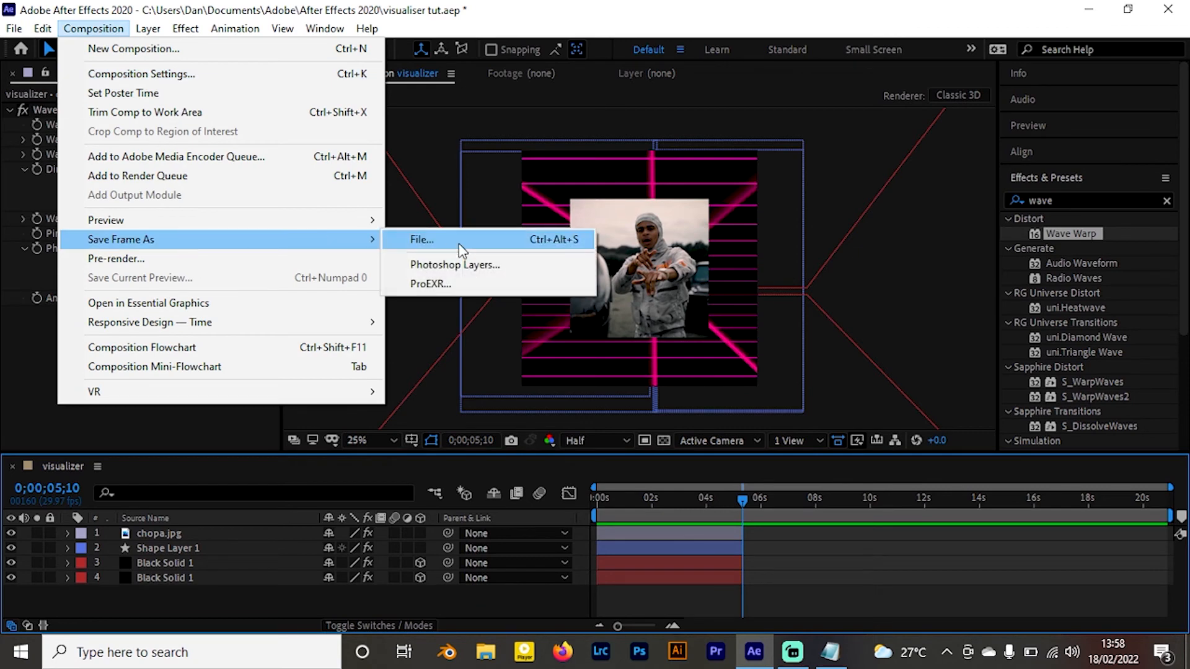
{"action": "left_click", "coordinate": [457, 245]}
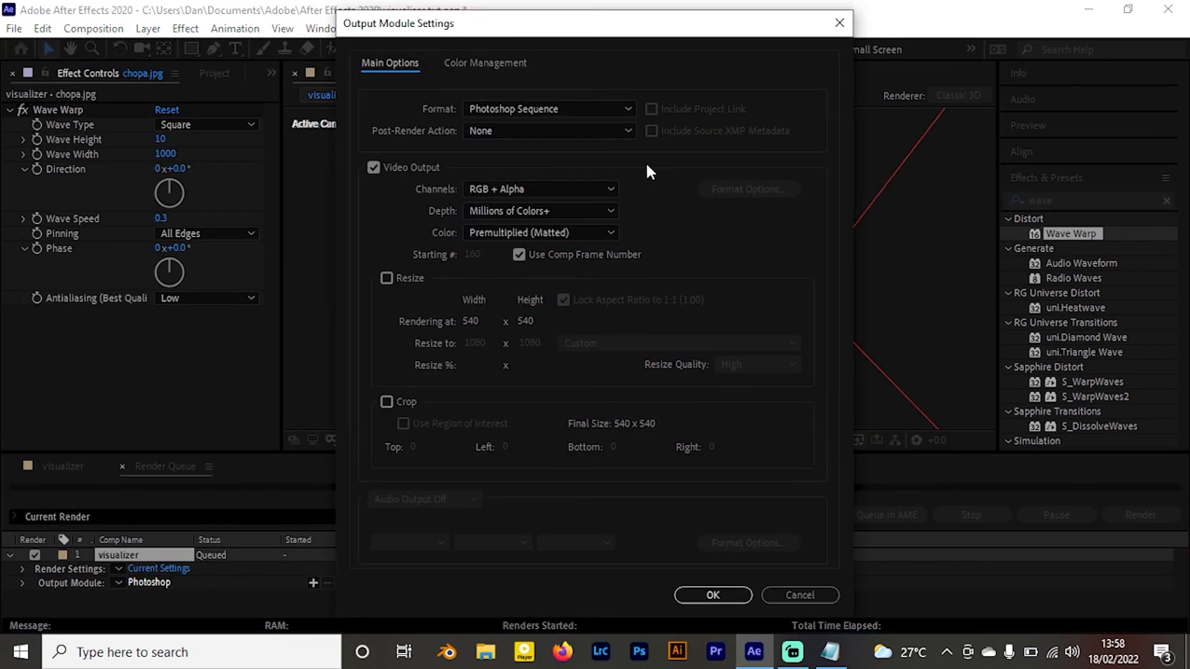
{"action": "left_click", "coordinate": [548, 109]}
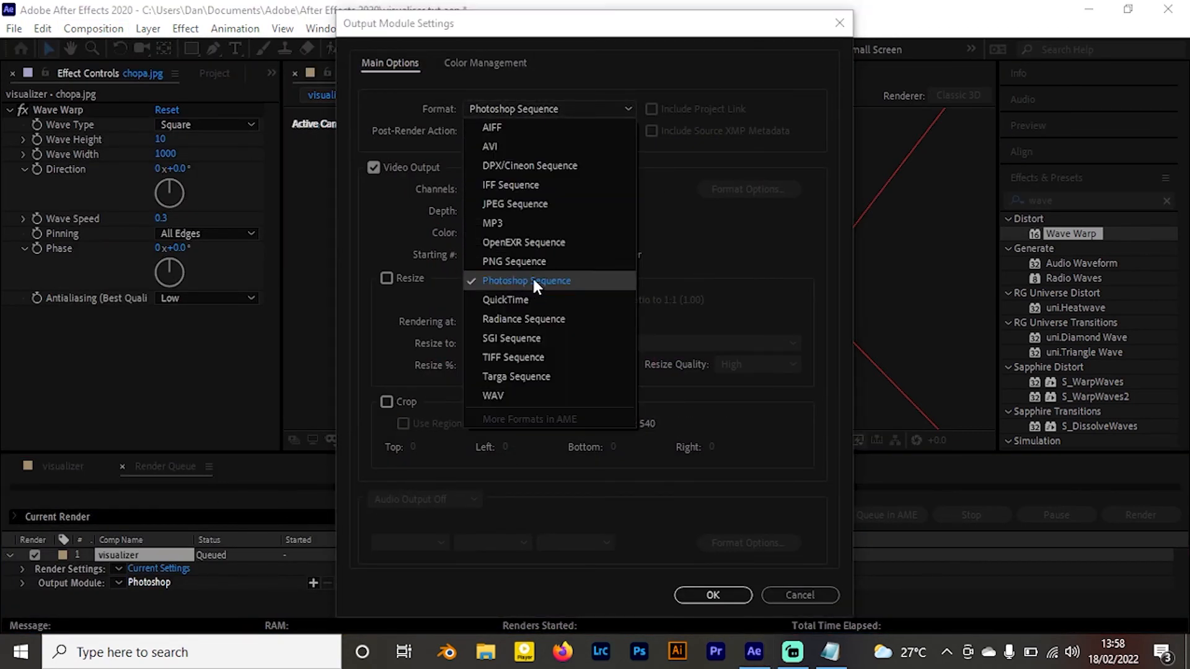
{"action": "left_click", "coordinate": [541, 199]}
{"action": "key", "text": "Return"}
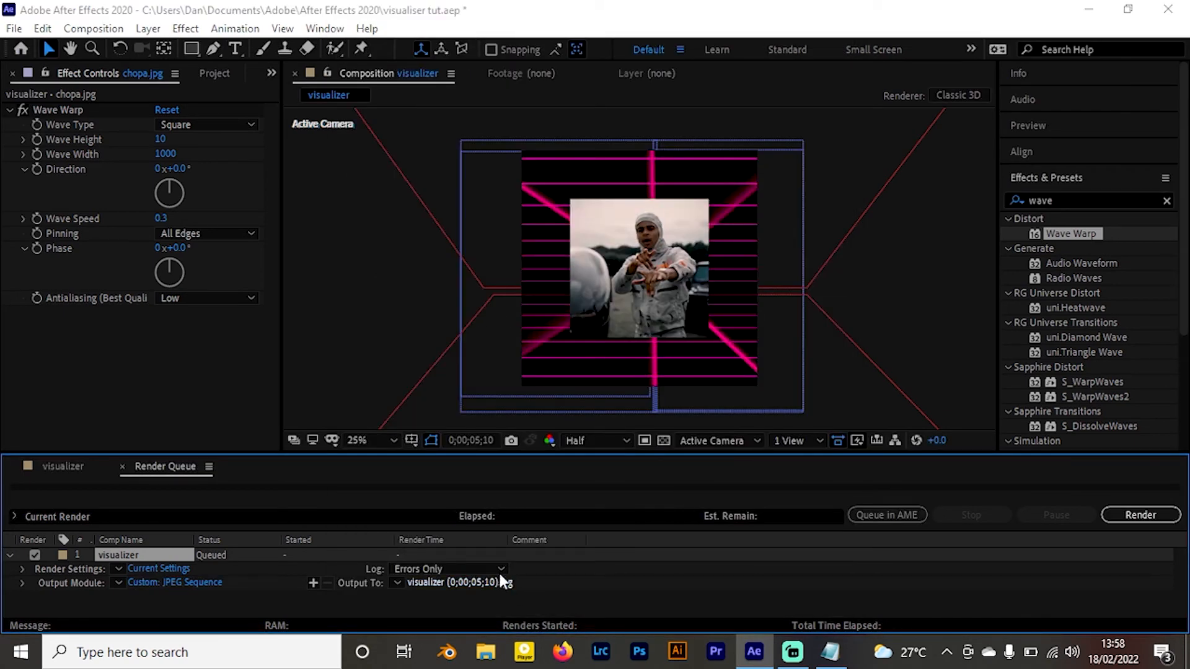
Name the output file "to use" and render the queued frame
{"action": "left_click", "coordinate": [499, 581]}
{"action": "type", "text": "to use"}
{"action": "key", "text": "Return"}
{"action": "left_click", "coordinate": [1119, 513]}
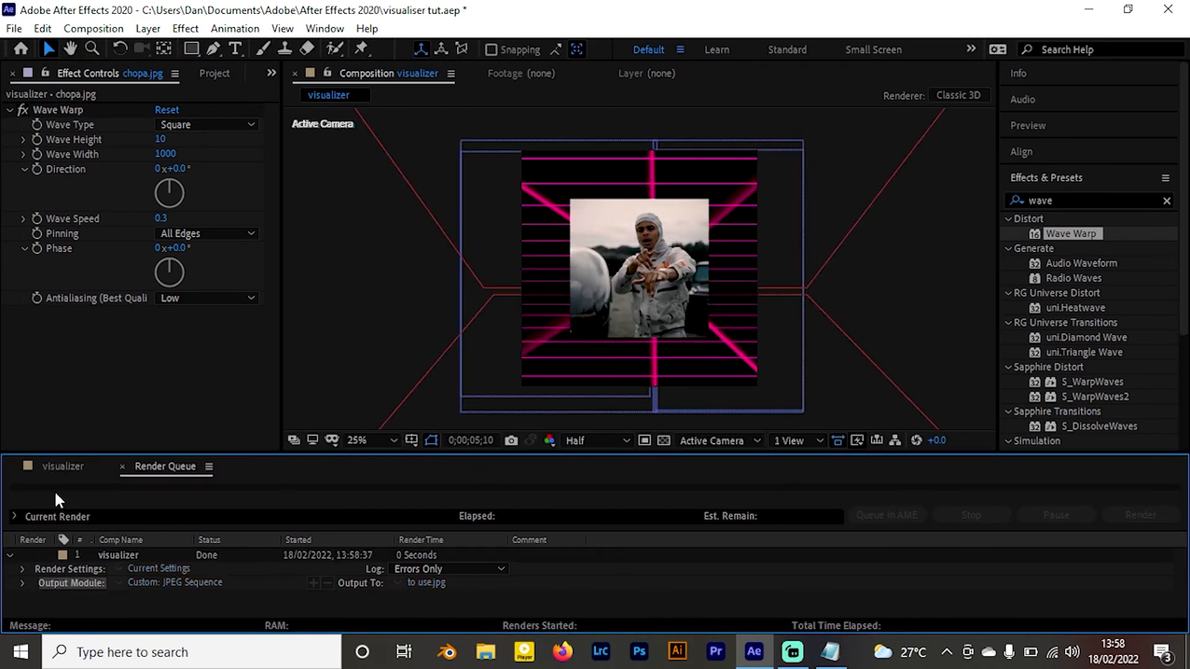
Go to the desktop, set the rendered "to use" image apart from the other files, and view it in Photos
{"action": "left_click", "coordinate": [61, 467]}
{"action": "key", "text": "super+d"}
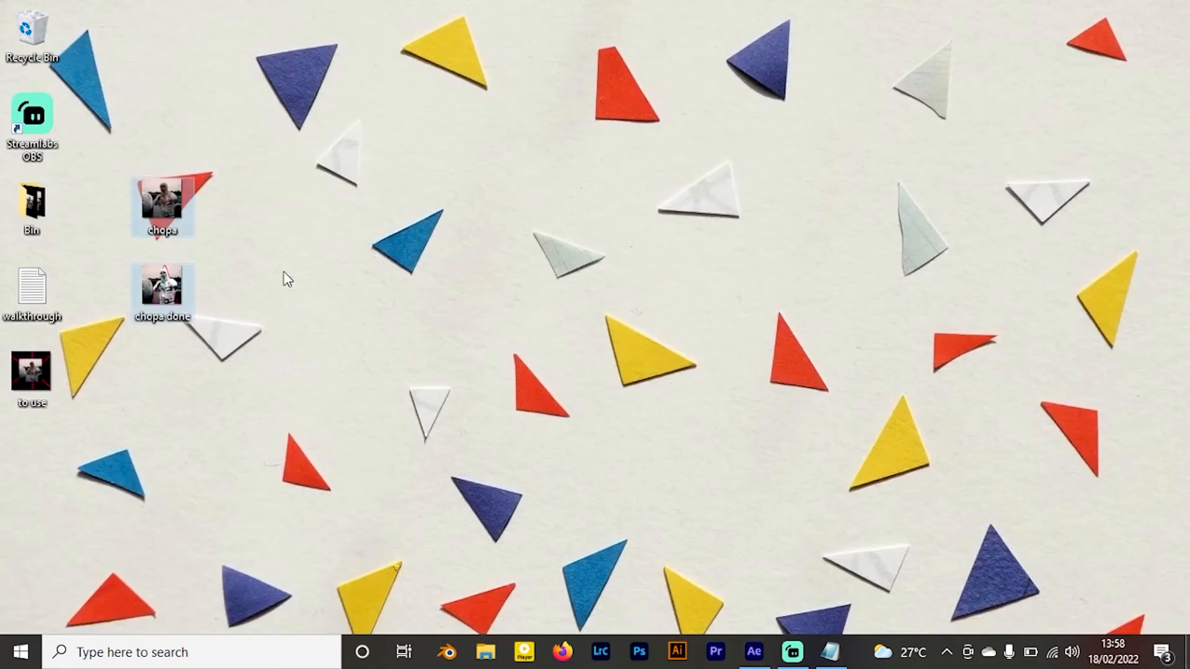
{"action": "left_click_drag", "start_coordinate": [28, 382], "coordinate": [420, 295]}
{"action": "double_click", "coordinate": [409, 286]}
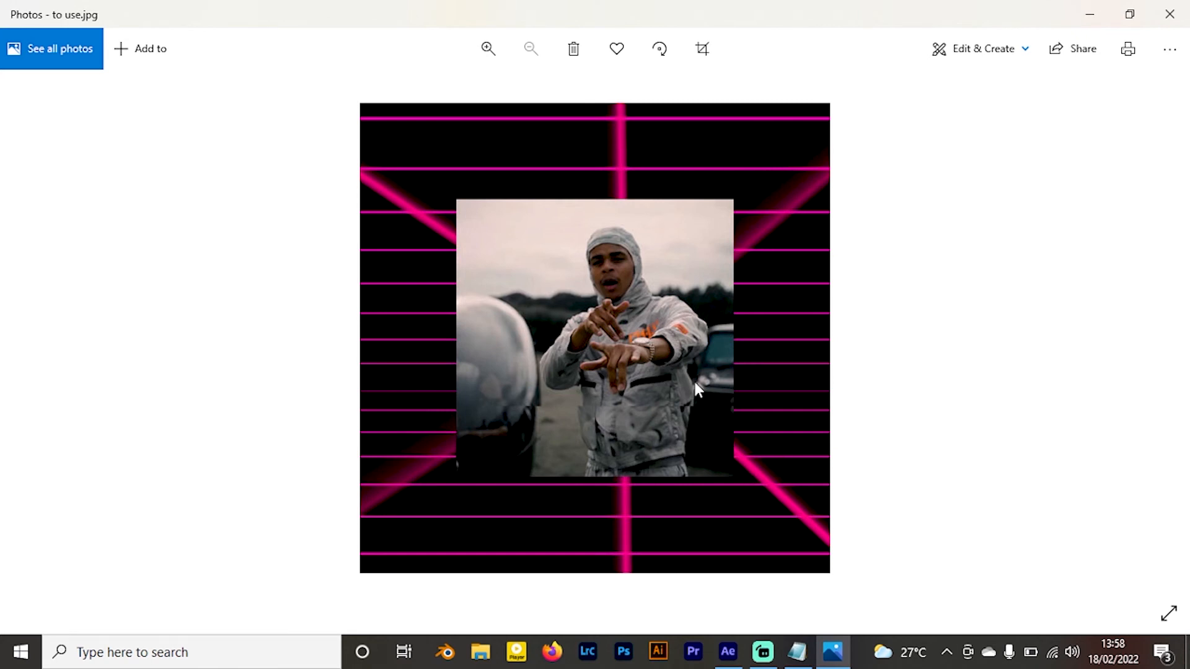
{"action": "left_click", "coordinate": [1170, 13]}
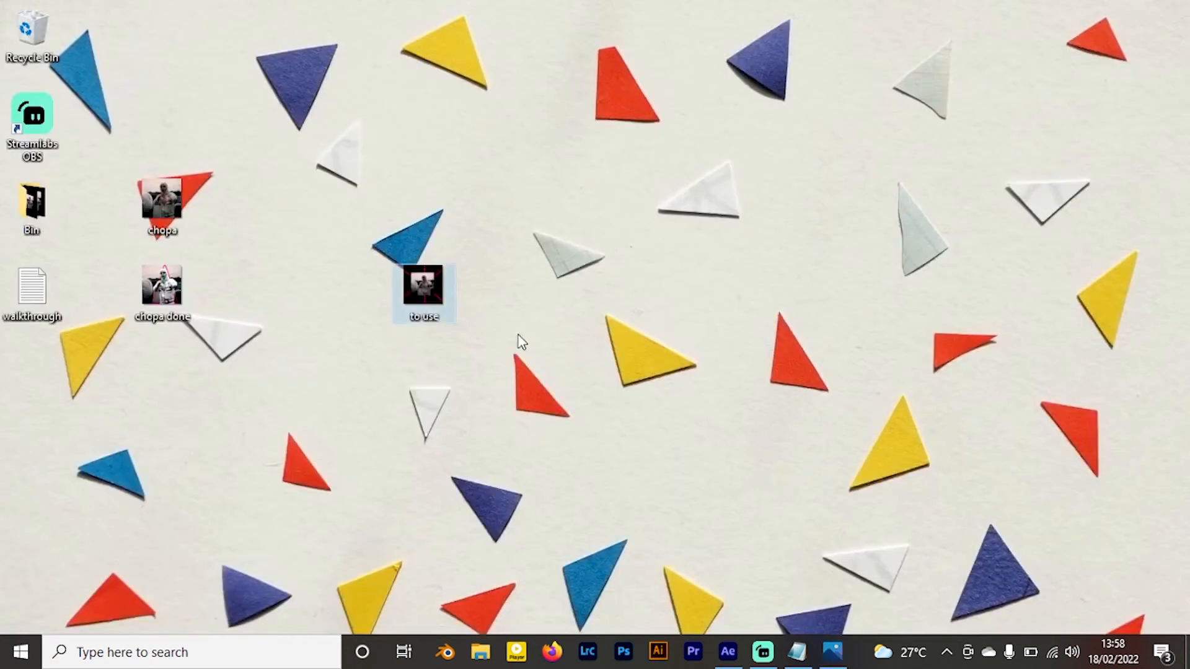
Add to use.jpg to the visualizer timeline as the first layer, starting where the other layers end, and preview the transition
{"action": "left_click_drag", "start_coordinate": [423, 285], "coordinate": [328, 545]}
{"action": "left_click_drag", "start_coordinate": [688, 533], "coordinate": [832, 536]}
{"action": "left_click", "coordinate": [673, 494]}
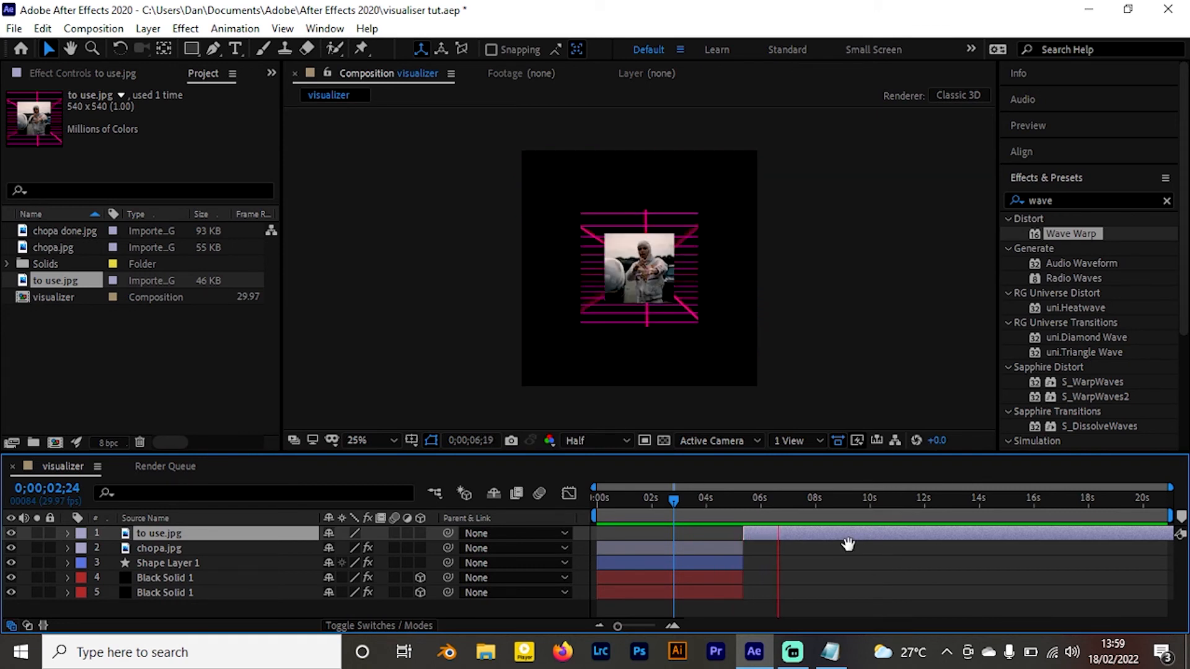
{"action": "key", "text": "space"}
Set the scale of the to use.jpg layer to 200%
{"action": "key", "text": "s"}
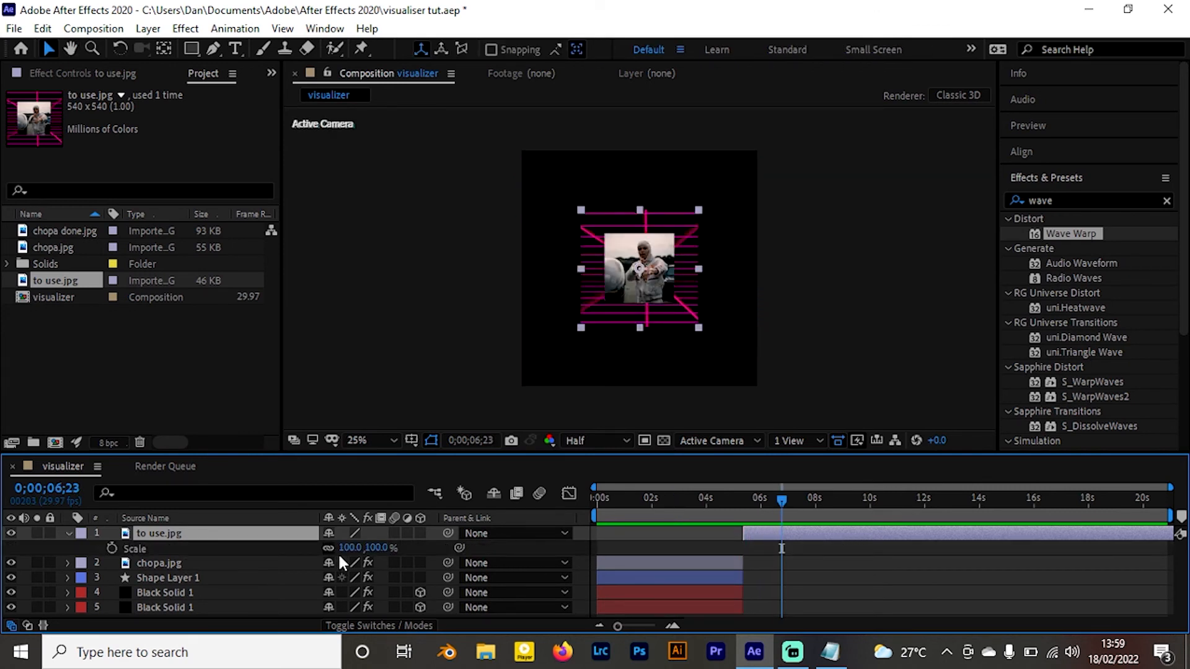
{"action": "left_click", "coordinate": [347, 544]}
{"action": "left_click", "coordinate": [349, 548]}
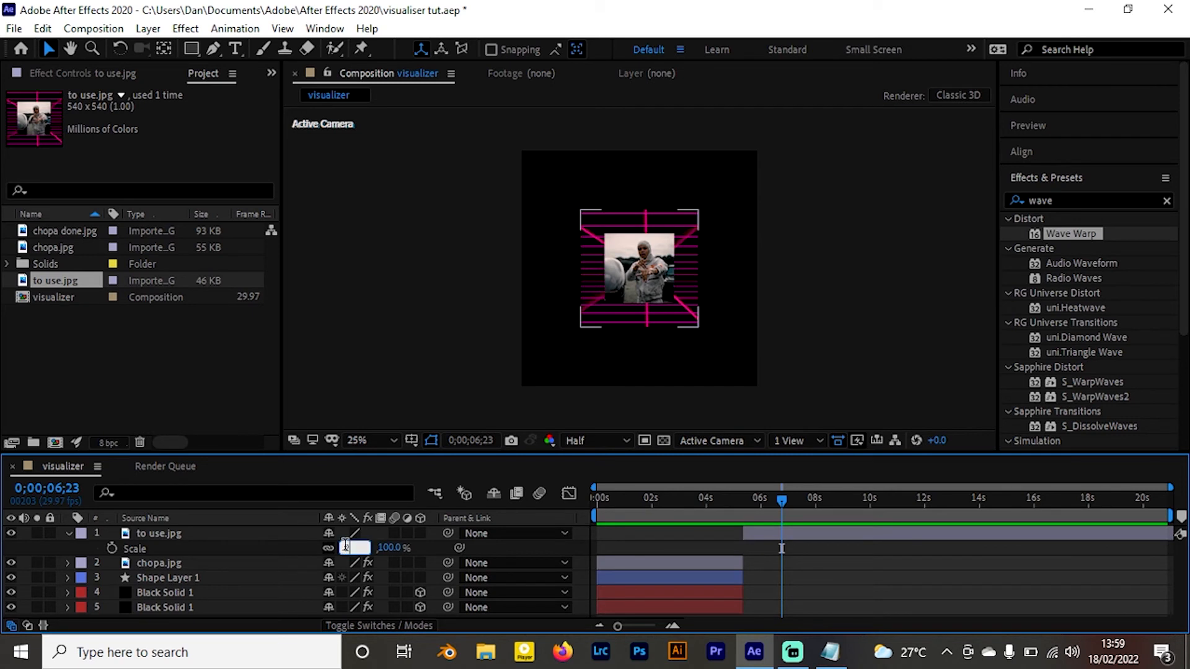
{"action": "type", "text": "200"}
{"action": "key", "text": "Return"}
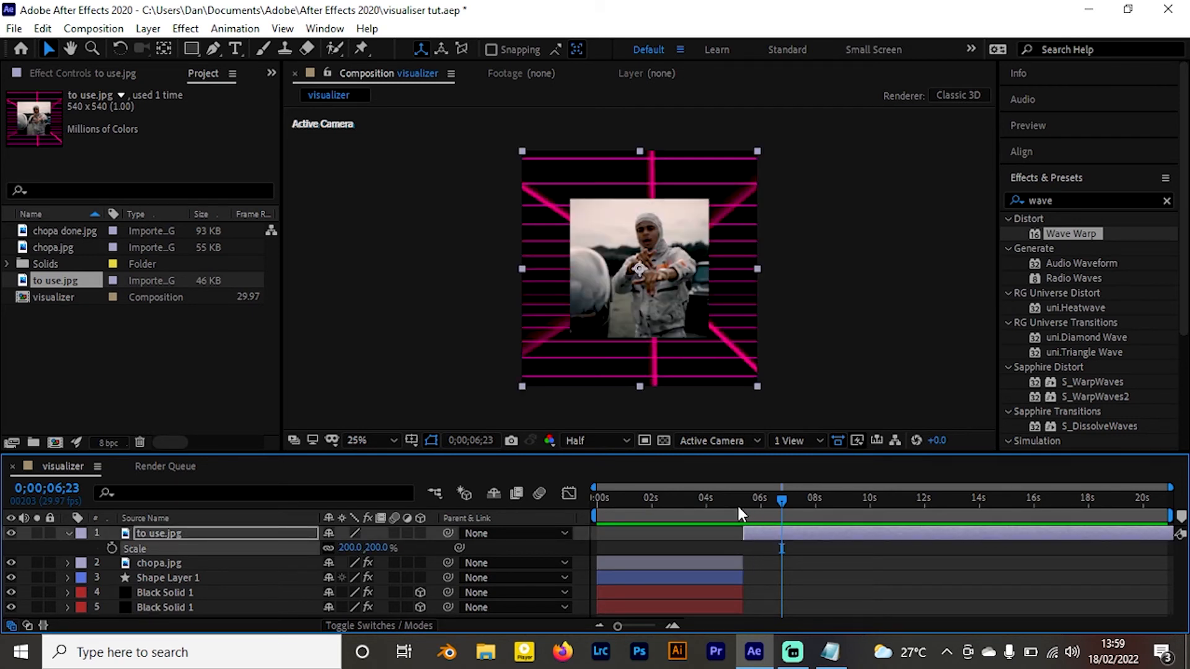
Preview the transition, split the to use.jpg layer at 0;00;08;09 and delete the part after the cut
{"action": "left_click", "coordinate": [663, 500]}
{"action": "key", "text": "space"}
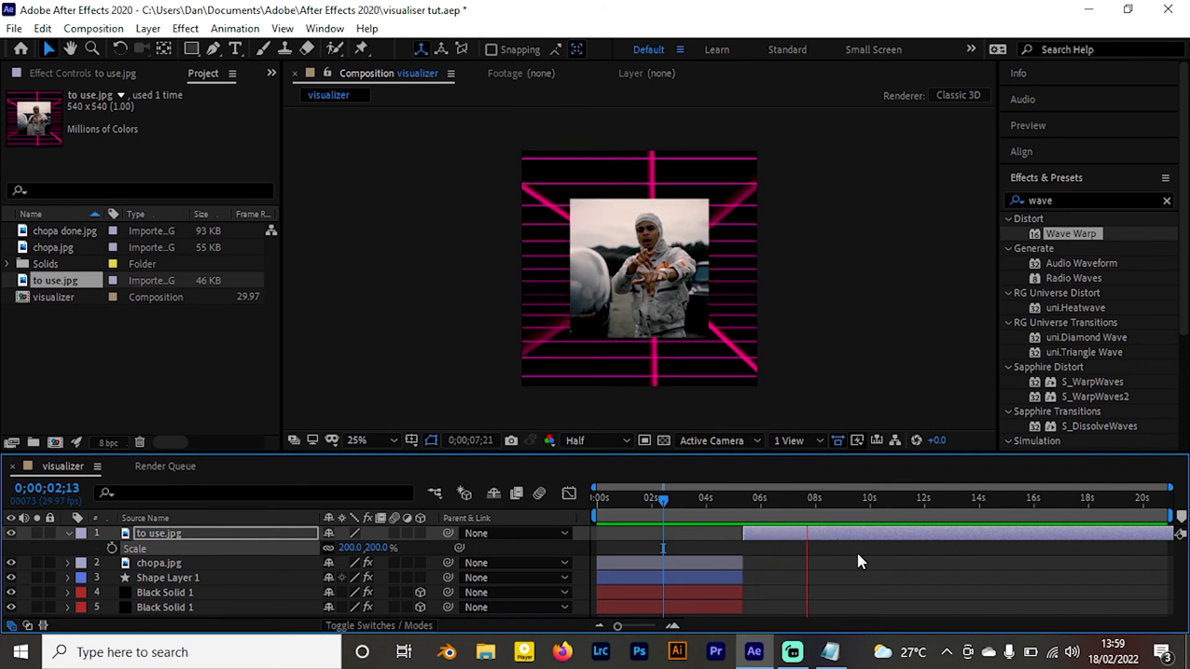
{"action": "key", "text": "space"}
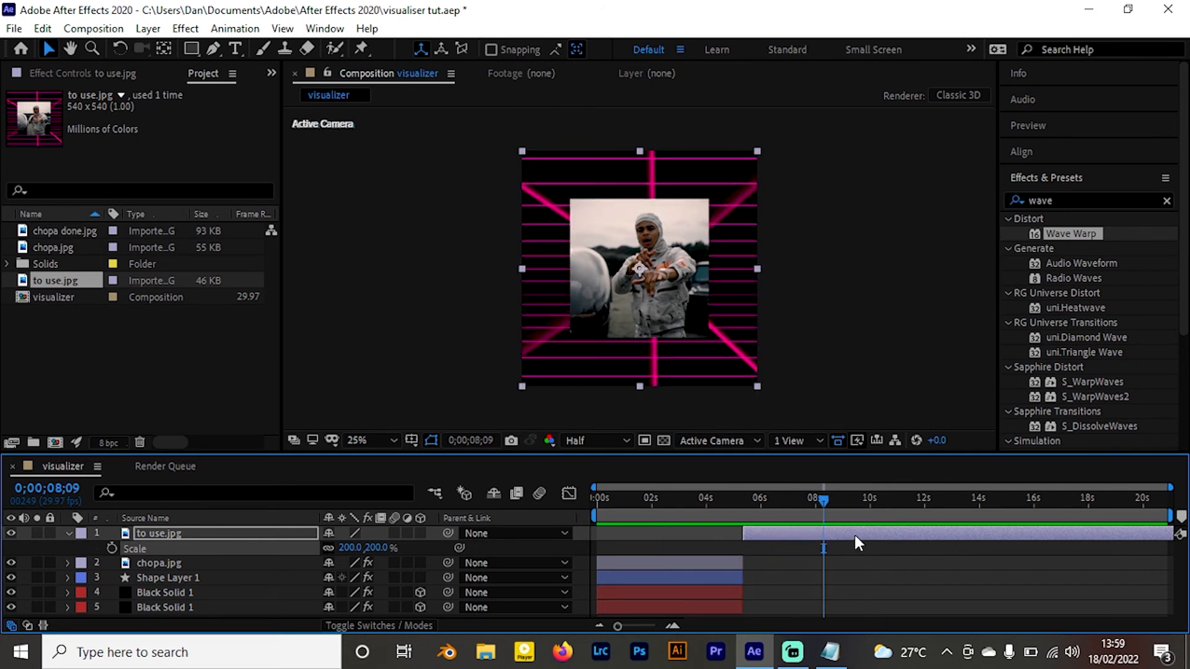
{"action": "key", "text": "ctrl+shift+d"}
{"action": "key", "text": "Delete"}
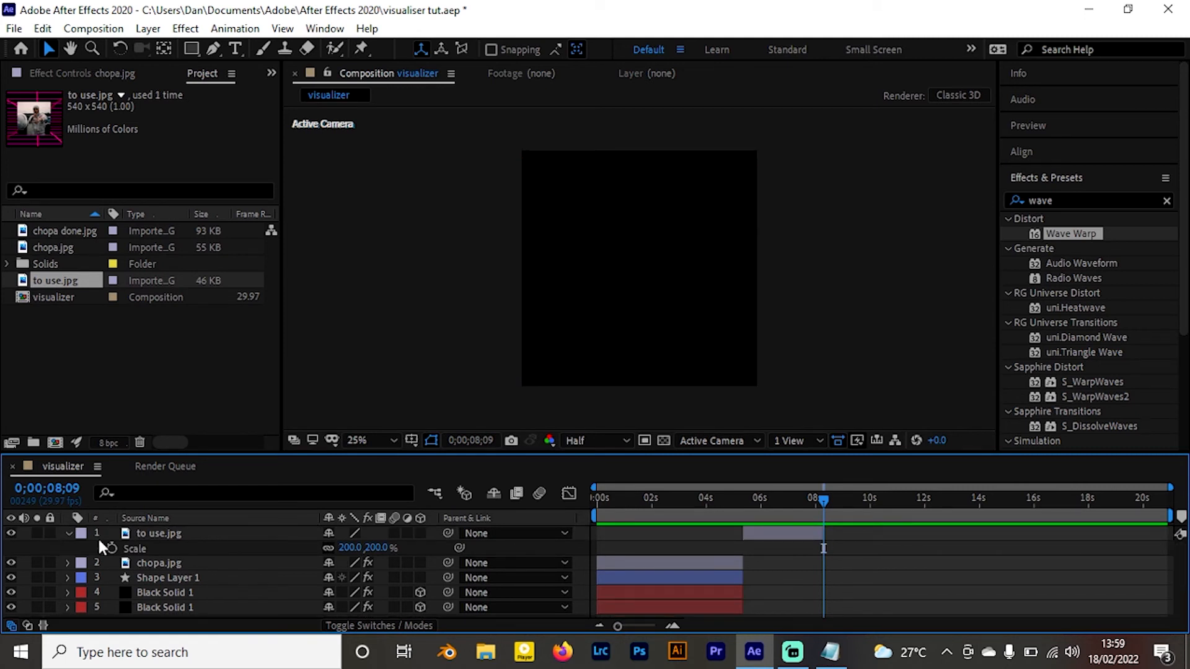
Collapse the to use.jpg layer's properties and change its label colour to Orange
{"action": "left_click", "coordinate": [67, 534]}
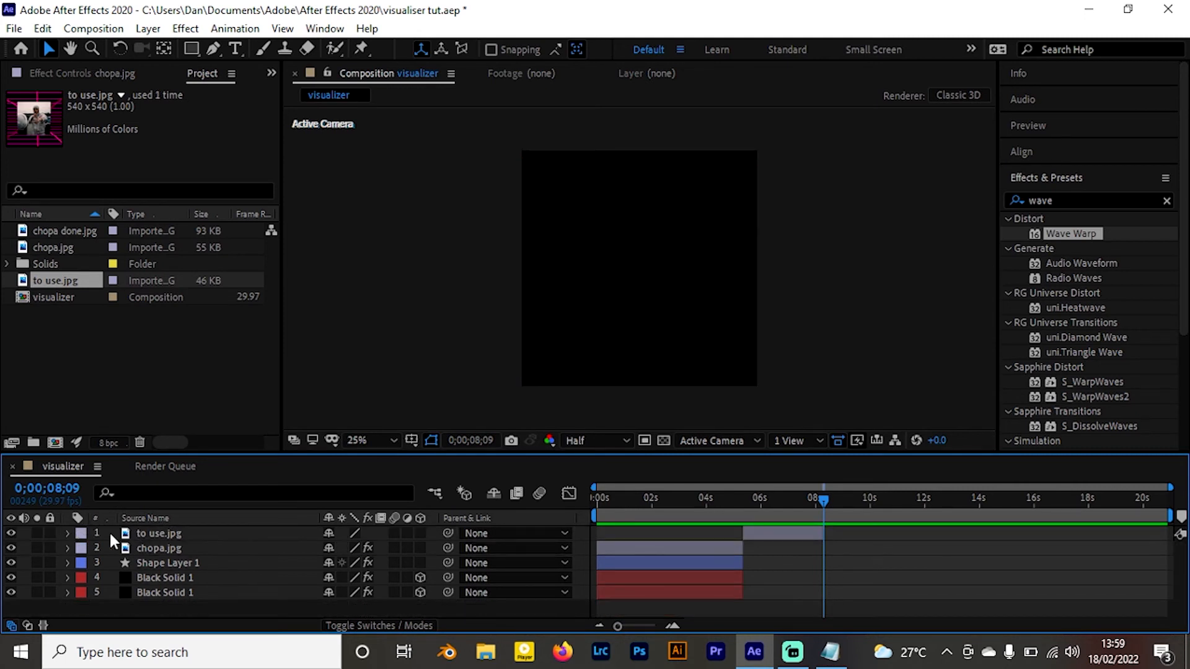
{"action": "left_click", "coordinate": [188, 529]}
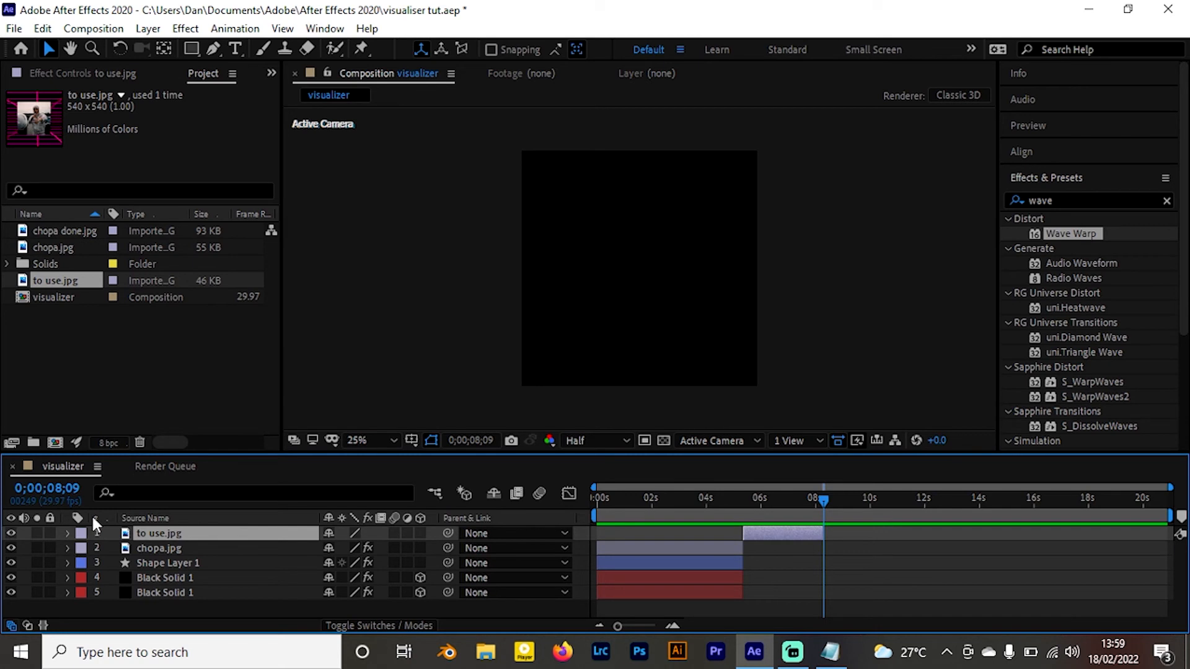
{"action": "left_click", "coordinate": [80, 537]}
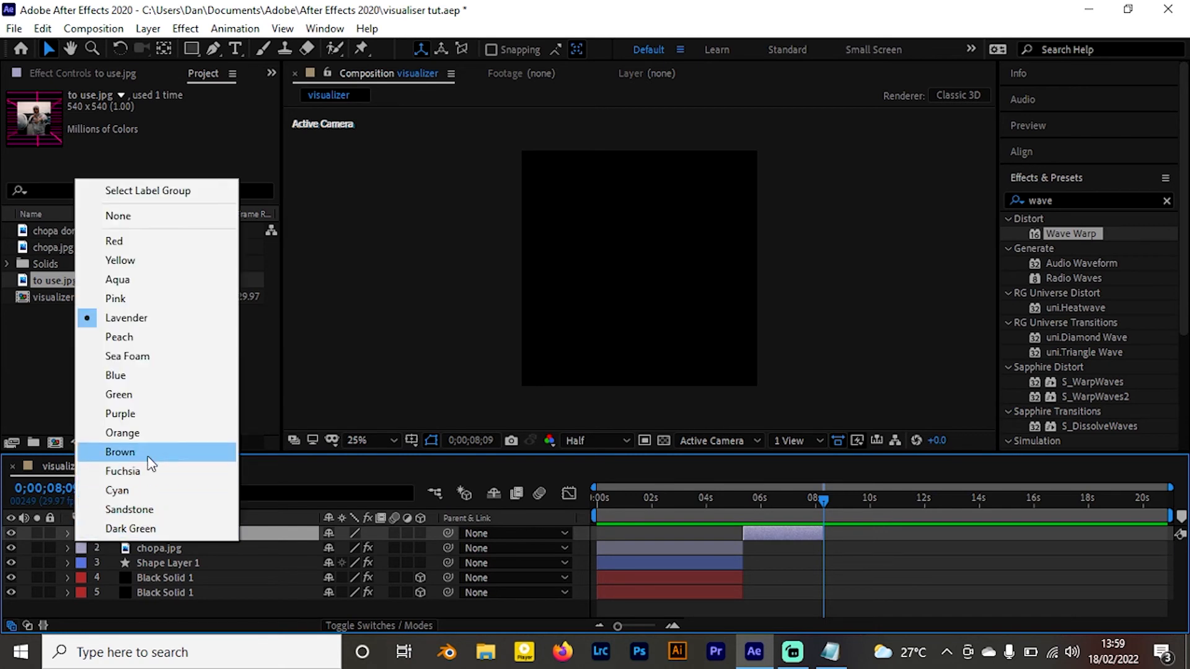
{"action": "left_click", "coordinate": [148, 453]}
{"action": "left_click", "coordinate": [917, 531]}
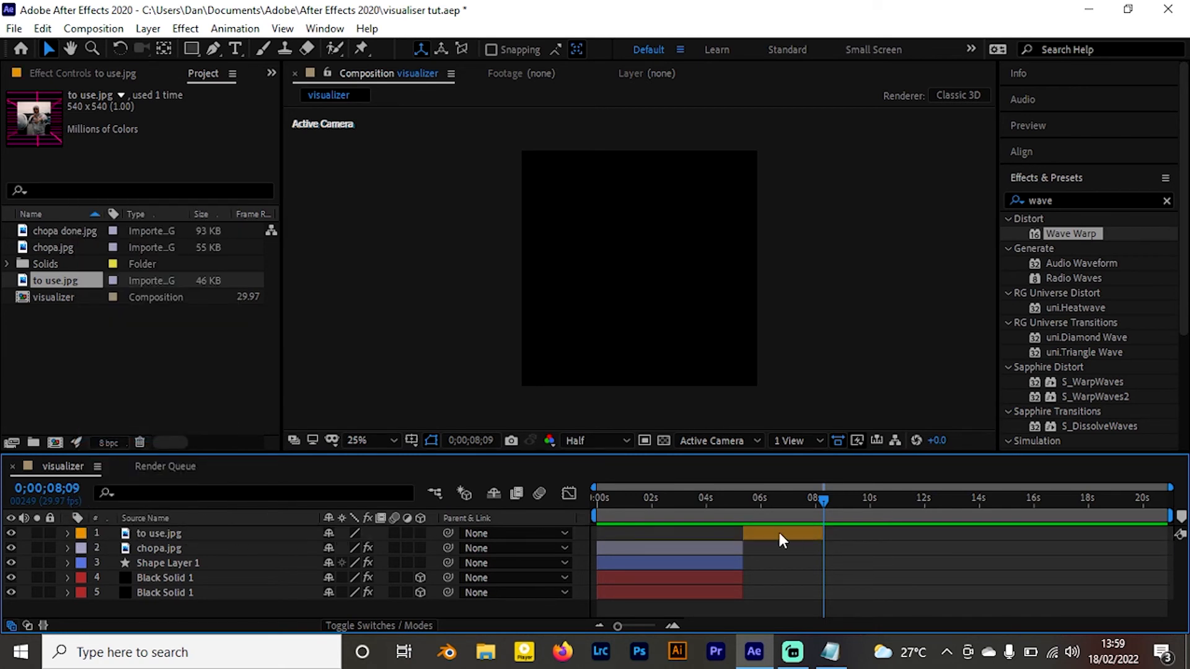
Duplicate both Black Solid 1 grid layers and move the copies past the end of the to use.jpg clip in the timeline
{"action": "left_click_drag", "start_coordinate": [780, 496], "coordinate": [767, 496]}
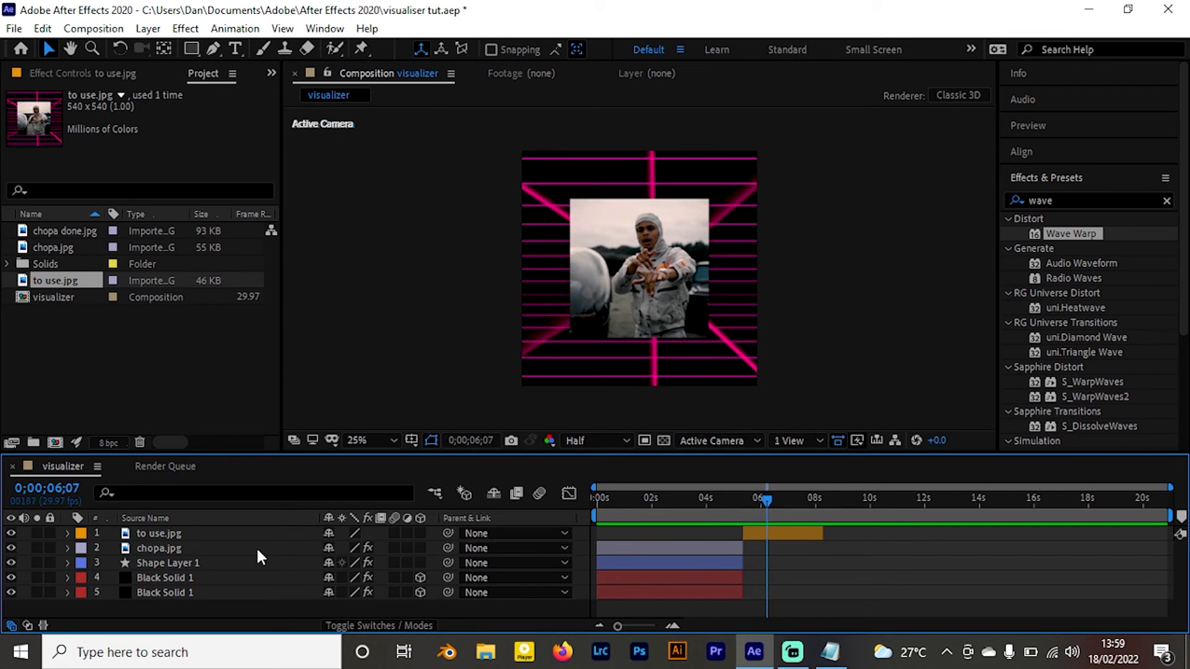
{"action": "left_click", "coordinate": [175, 541]}
{"action": "left_click", "coordinate": [183, 578]}
{"action": "left_click", "coordinate": [191, 593], "text": "shift"}
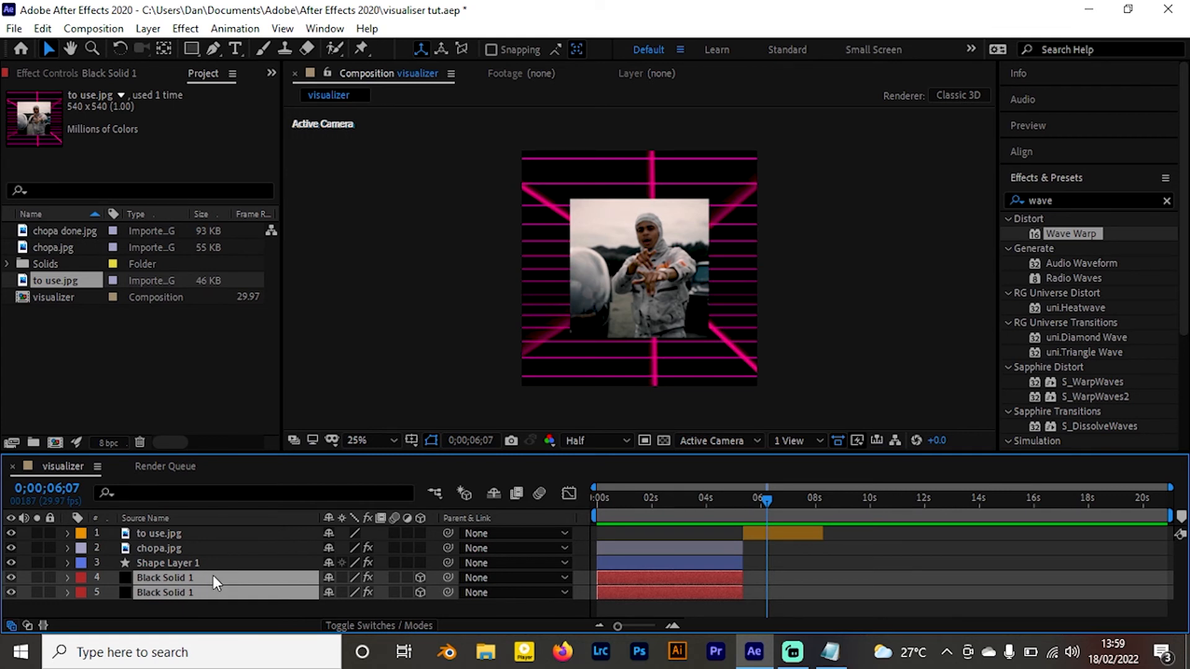
{"action": "key", "text": "ctrl+d"}
{"action": "left_click_drag", "start_coordinate": [682, 578], "coordinate": [917, 579]}
{"action": "left_click", "coordinate": [819, 562]}
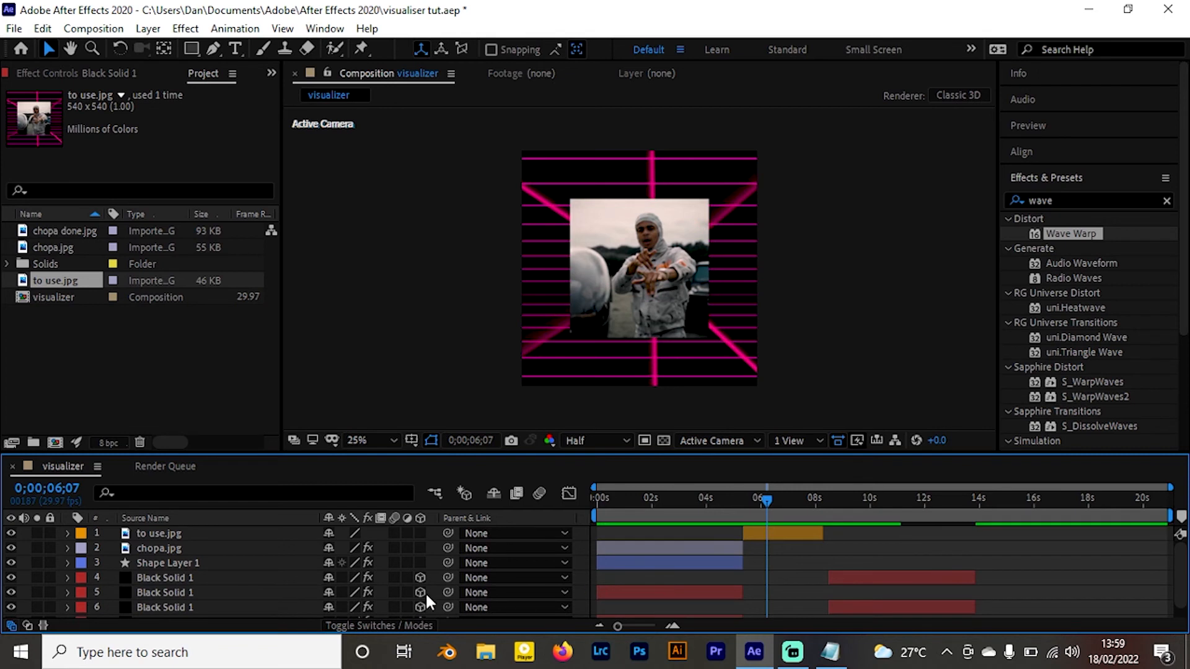
Move the two duplicated Black Solid 1 layers to the top of the layer stack and start them where to use.jpg ends
{"action": "left_click", "coordinate": [179, 577]}
{"action": "left_click_drag", "start_coordinate": [175, 581], "coordinate": [193, 533]}
{"action": "left_click_drag", "start_coordinate": [153, 607], "coordinate": [160, 541]}
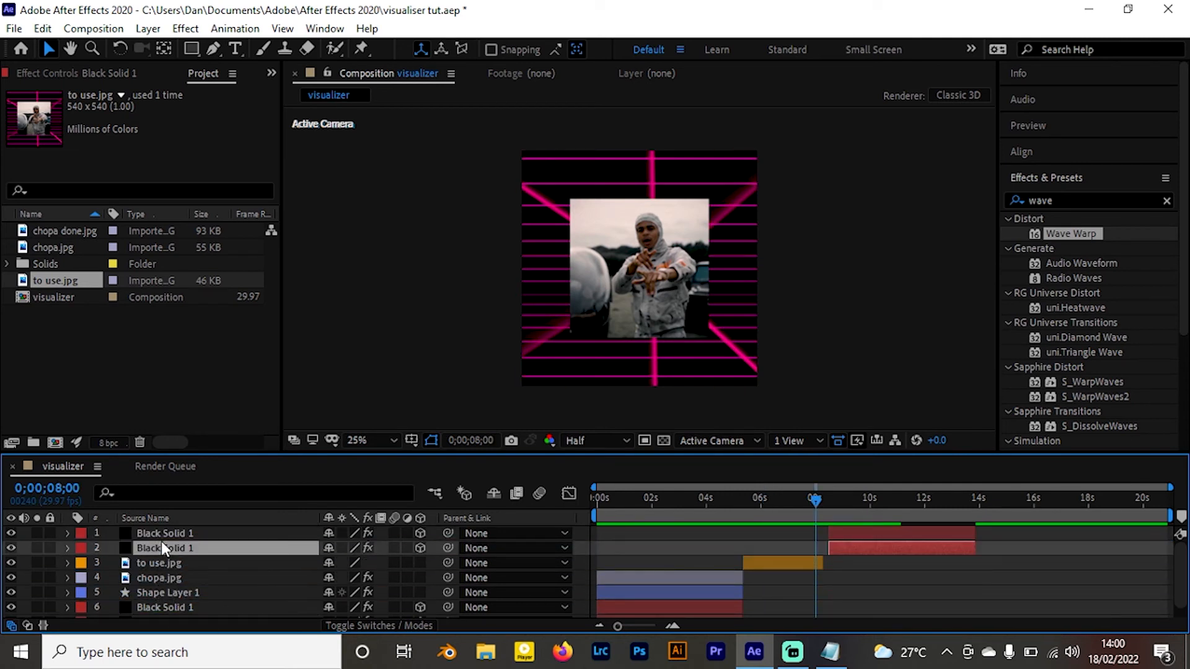
{"action": "left_click", "coordinate": [879, 537], "text": "shift"}
{"action": "left_click_drag", "start_coordinate": [868, 537], "coordinate": [856, 534]}
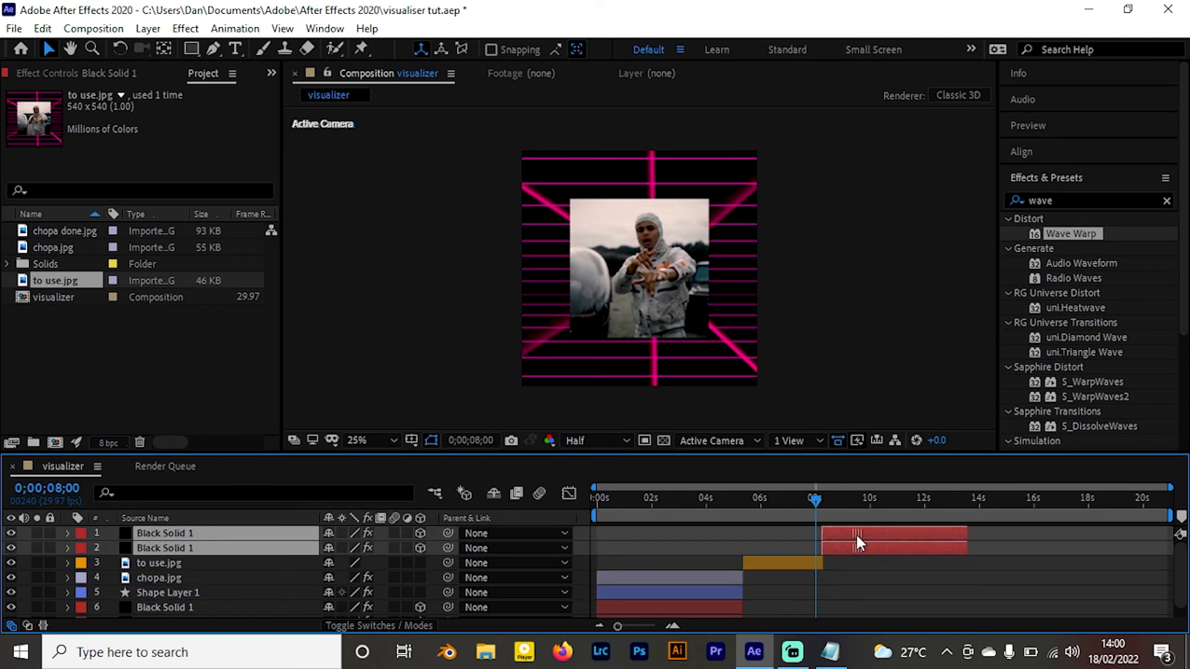
Preview the sequence, shorten the to use.jpg layer to about 7 seconds, and shift both duplicated solids to start at its new end
{"action": "key", "text": "space"}
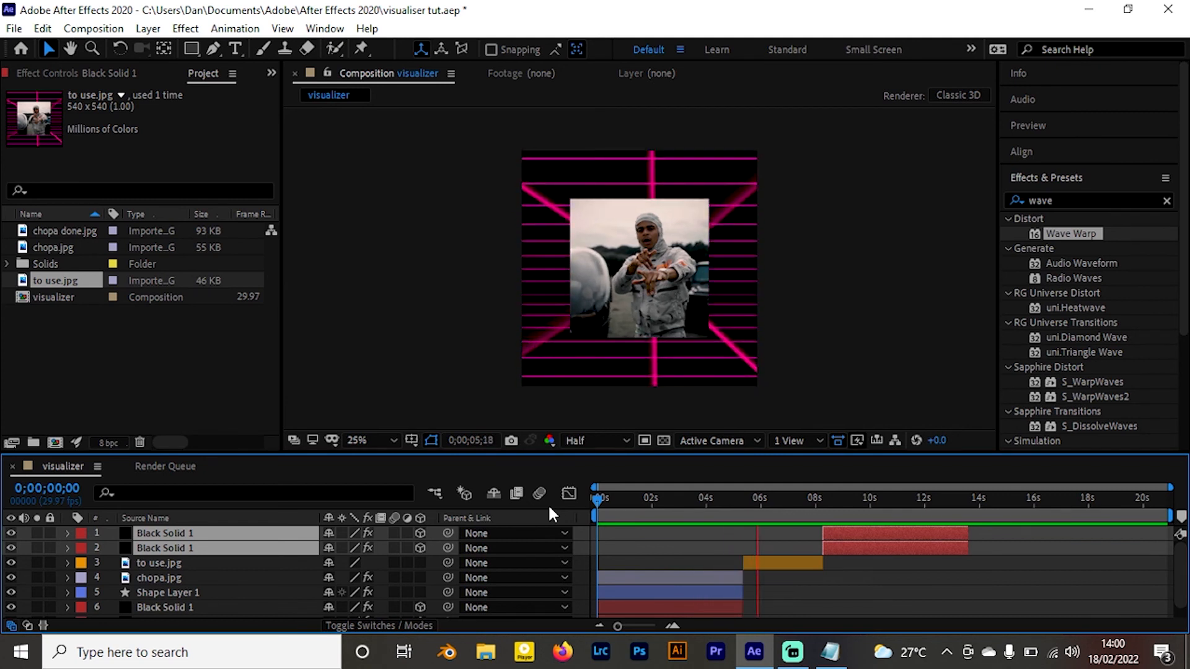
{"action": "key", "text": "space"}
{"action": "left_click_drag", "start_coordinate": [819, 559], "coordinate": [806, 534]}
{"action": "left_click", "coordinate": [840, 537]}
{"action": "left_click", "coordinate": [840, 543], "text": "shift"}
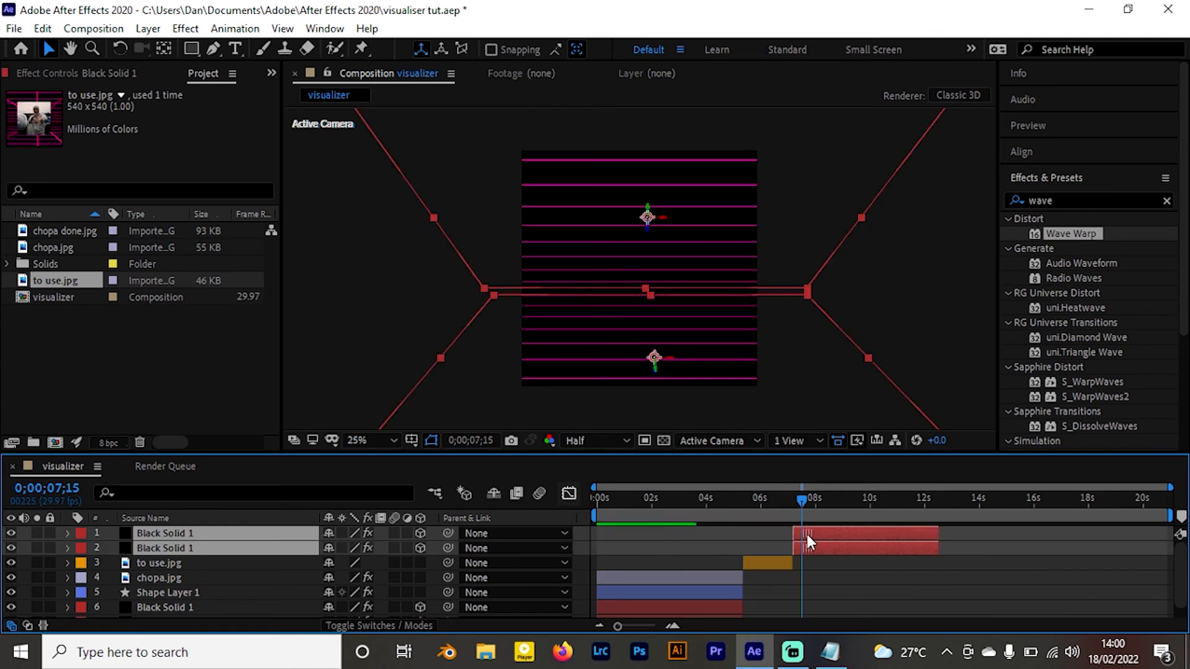
{"action": "key", "text": "space"}
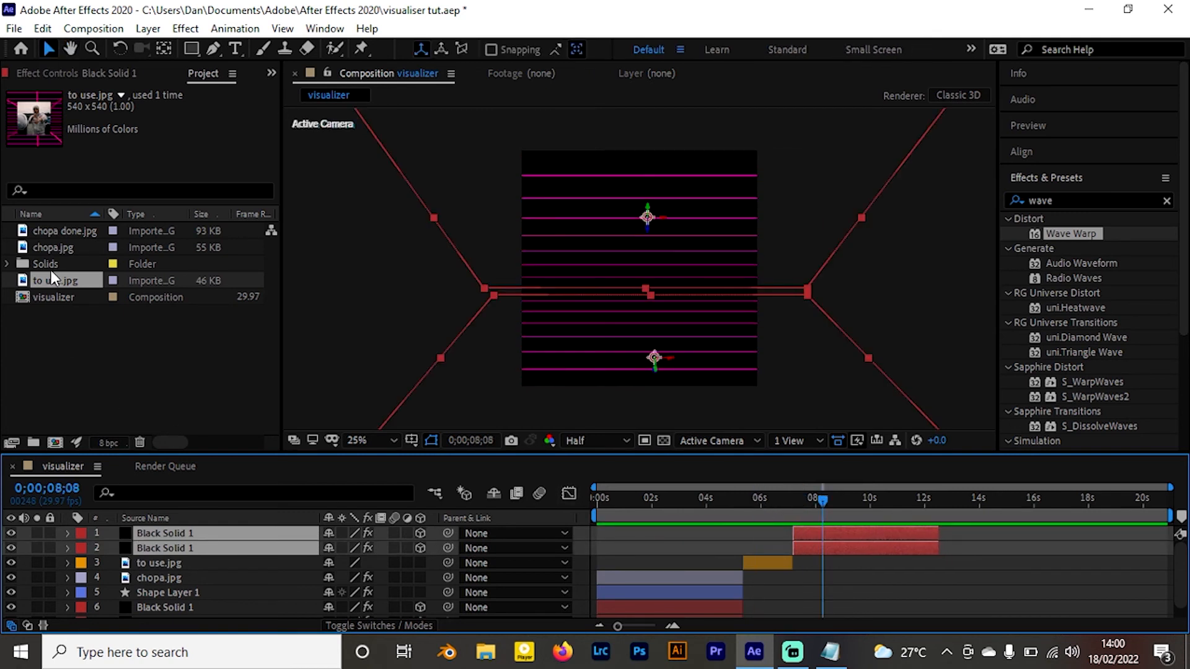
Add chopa done.jpg as the first layer, starting with the duplicated solids, and set its scale to 59% to match chopa.jpg
{"action": "left_click", "coordinate": [54, 230]}
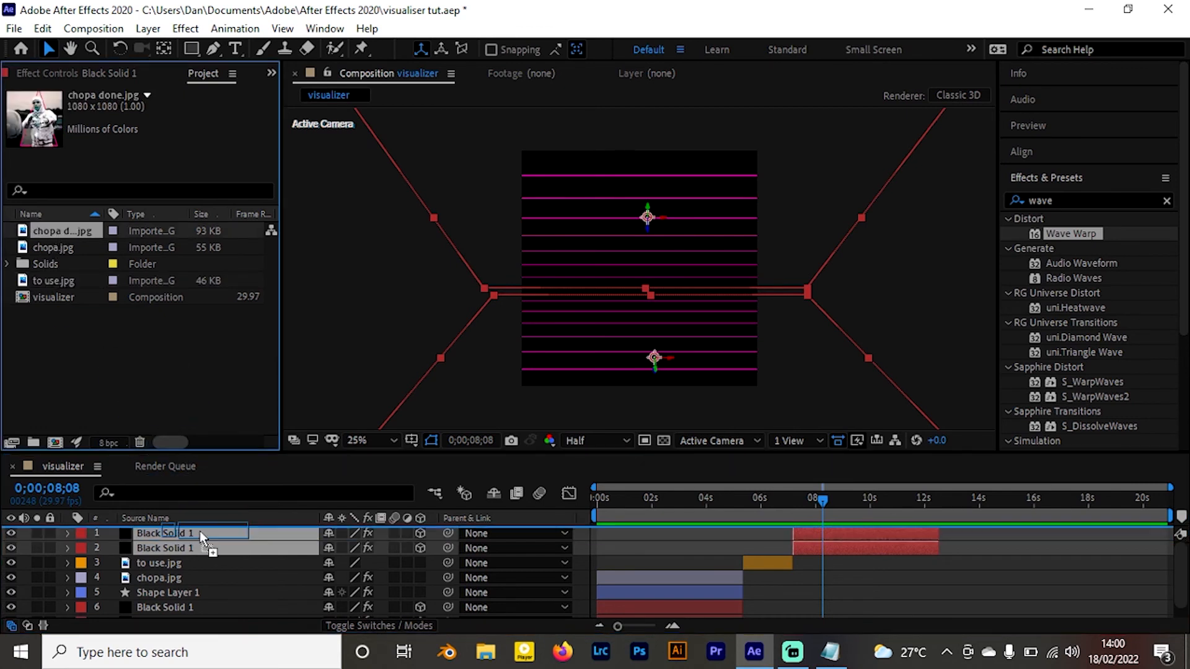
{"action": "left_click_drag", "start_coordinate": [199, 529], "coordinate": [793, 533]}
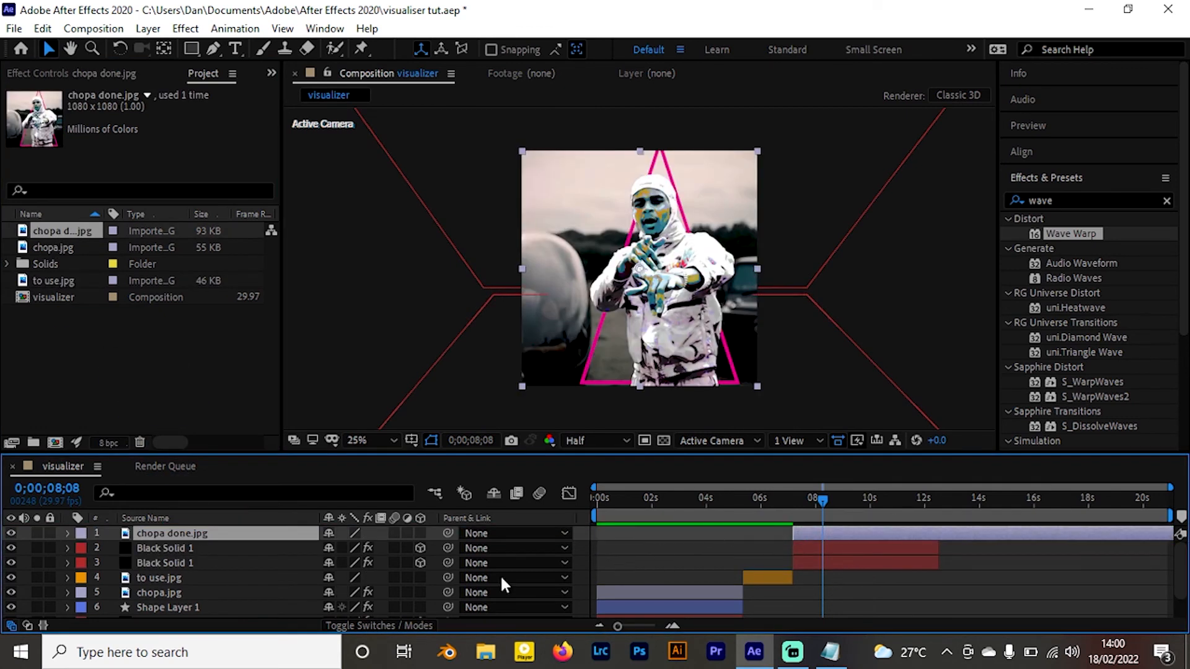
{"action": "left_click", "coordinate": [228, 594]}
{"action": "key", "text": "s"}
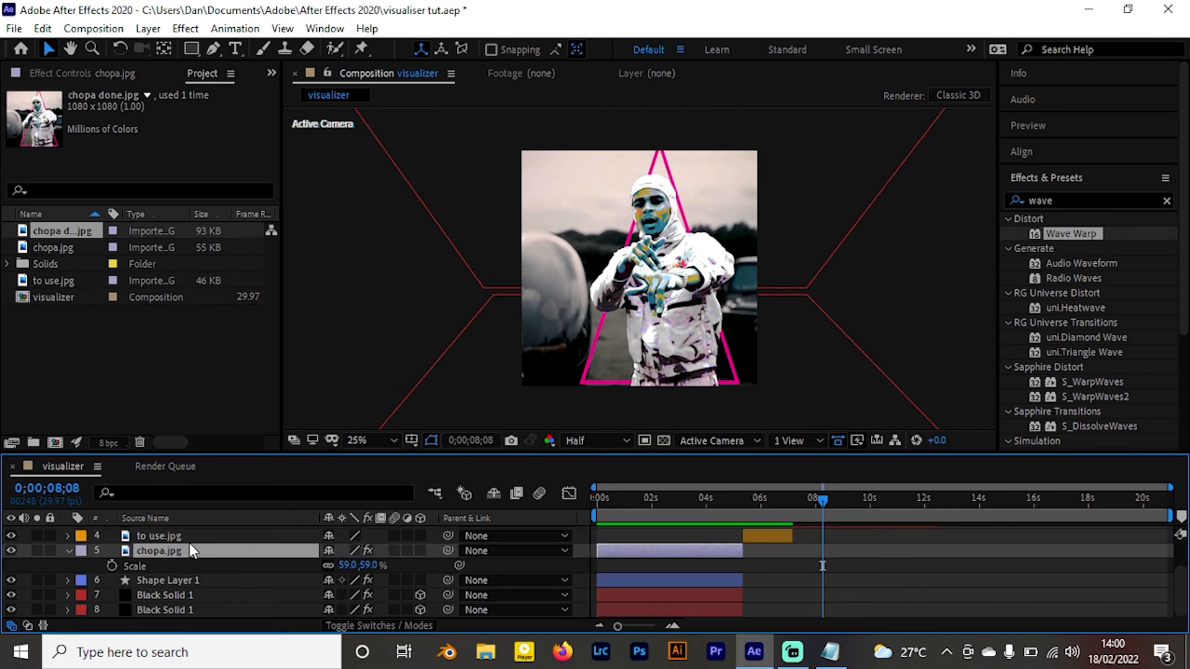
{"action": "key", "text": "s"}
{"action": "scroll", "coordinate": [196, 539], "scroll_direction": "up", "scroll_amount": 2}
{"action": "left_click", "coordinate": [173, 532]}
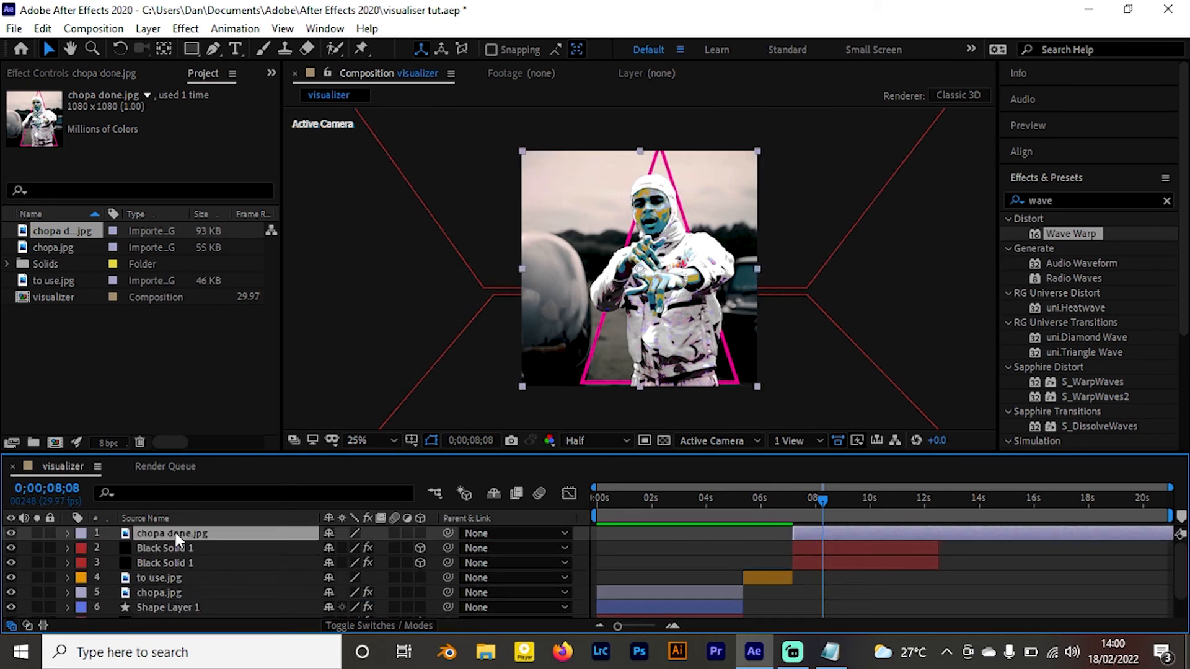
{"action": "key", "text": "s"}
{"action": "left_click", "coordinate": [348, 548]}
{"action": "type", "text": "59"}
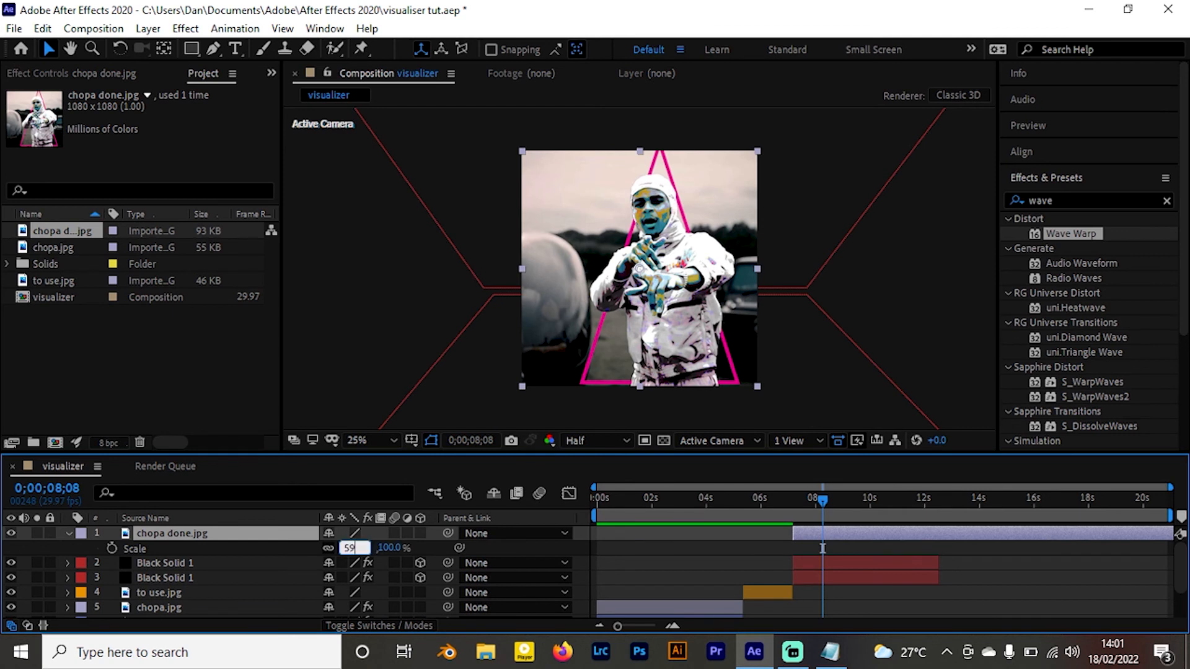
{"action": "key", "text": "Return"}
{"action": "left_click_drag", "start_coordinate": [775, 507], "coordinate": [820, 503]}
{"action": "left_click_drag", "start_coordinate": [826, 501], "coordinate": [813, 501]}
Duplicate Shape Layer 1, place the copy directly below the duplicated solids, and align its start with theirs
{"action": "scroll", "coordinate": [671, 582], "scroll_direction": "down", "scroll_amount": 2}
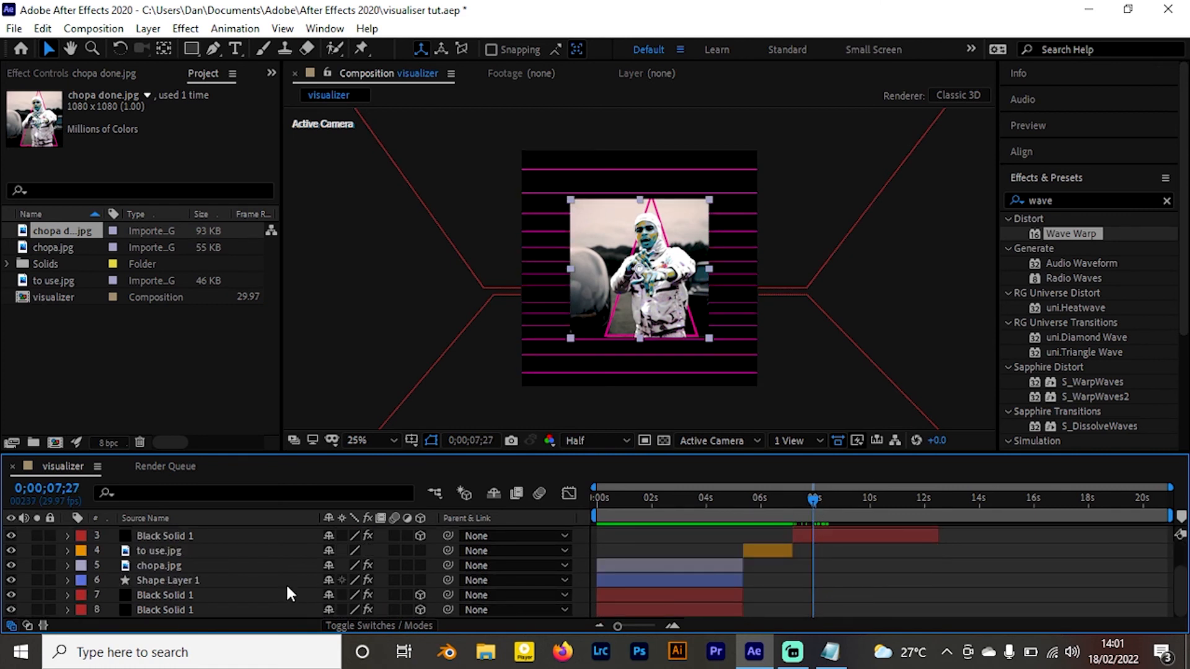
{"action": "left_click", "coordinate": [142, 579]}
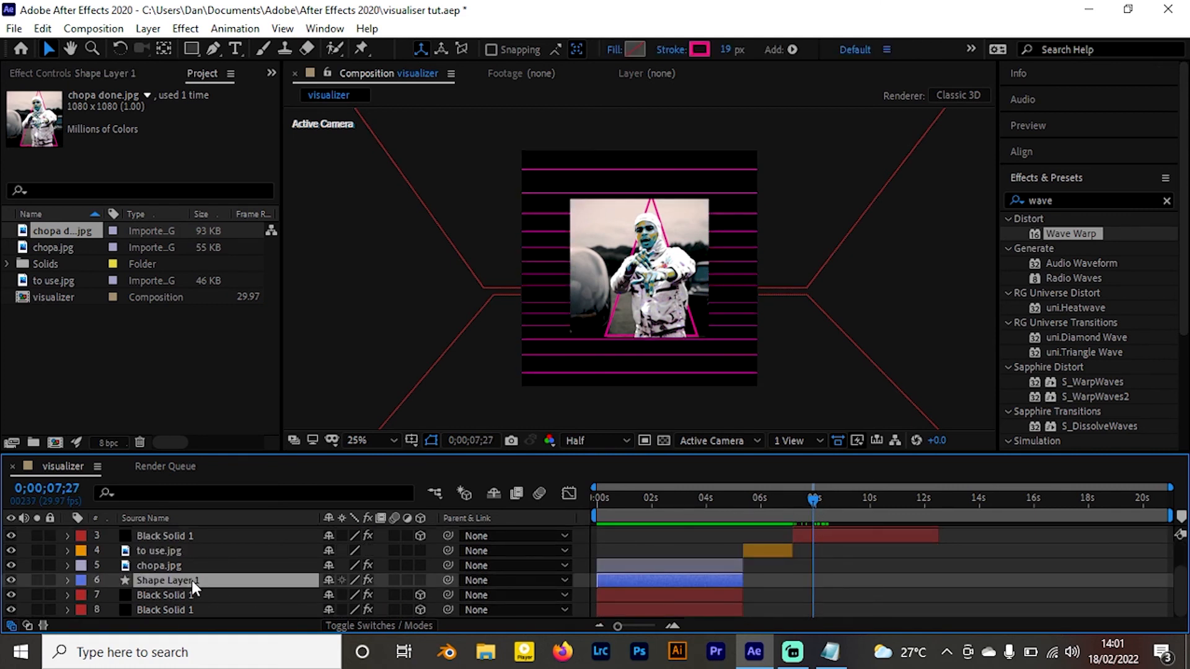
{"action": "key", "text": "ctrl+d"}
{"action": "left_click_drag", "start_coordinate": [200, 582], "coordinate": [210, 560]}
{"action": "scroll", "coordinate": [217, 589], "scroll_direction": "up", "scroll_amount": 2}
{"action": "left_click_drag", "start_coordinate": [651, 607], "coordinate": [849, 600]}
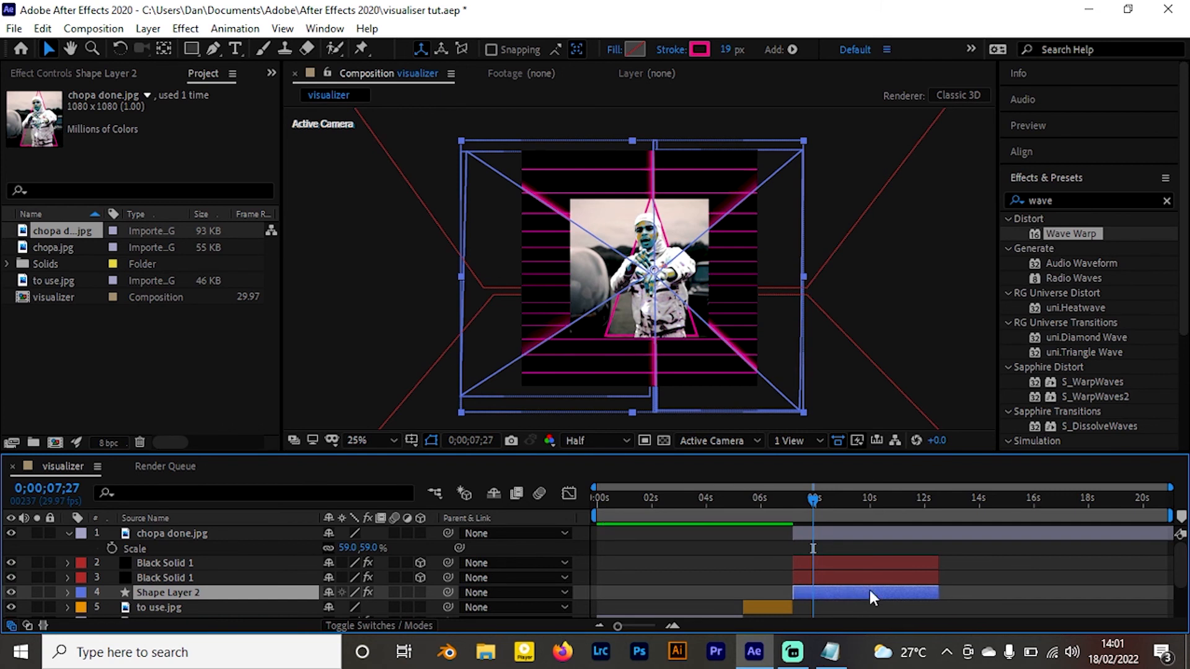
Copy the Wave Warp effect from the chopa.jpg layer onto the chopa done.jpg layer
{"action": "left_click", "coordinate": [805, 533]}
{"action": "left_click_drag", "start_coordinate": [753, 503], "coordinate": [867, 525]}
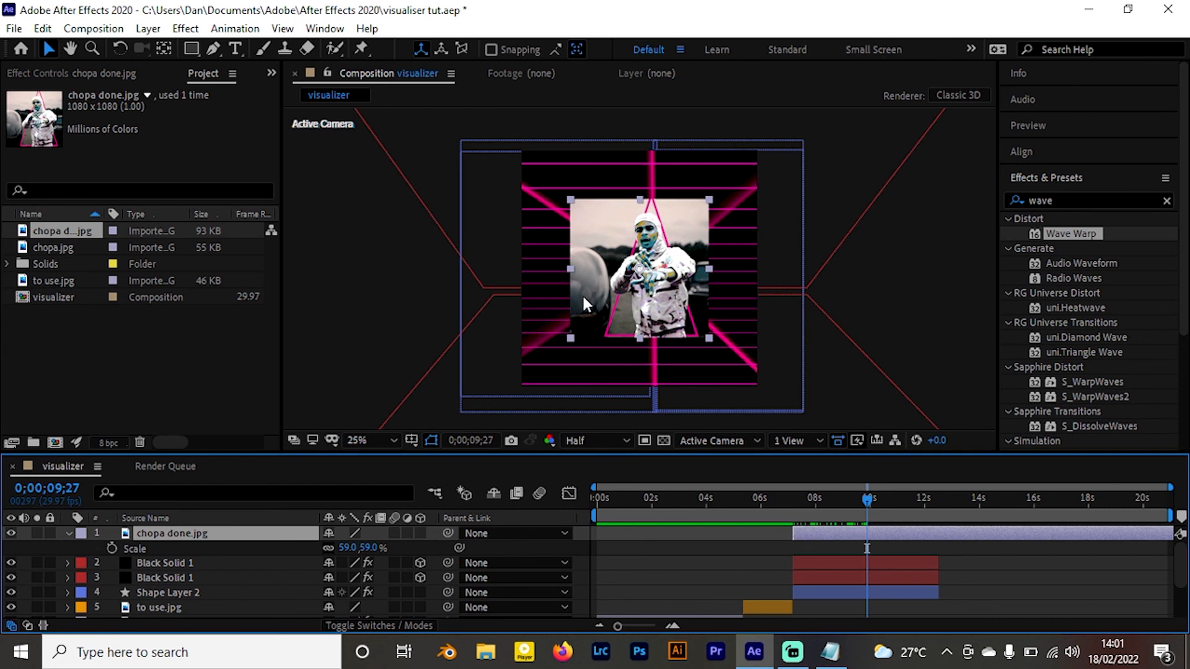
{"action": "scroll", "coordinate": [186, 580], "scroll_direction": "down", "scroll_amount": 2}
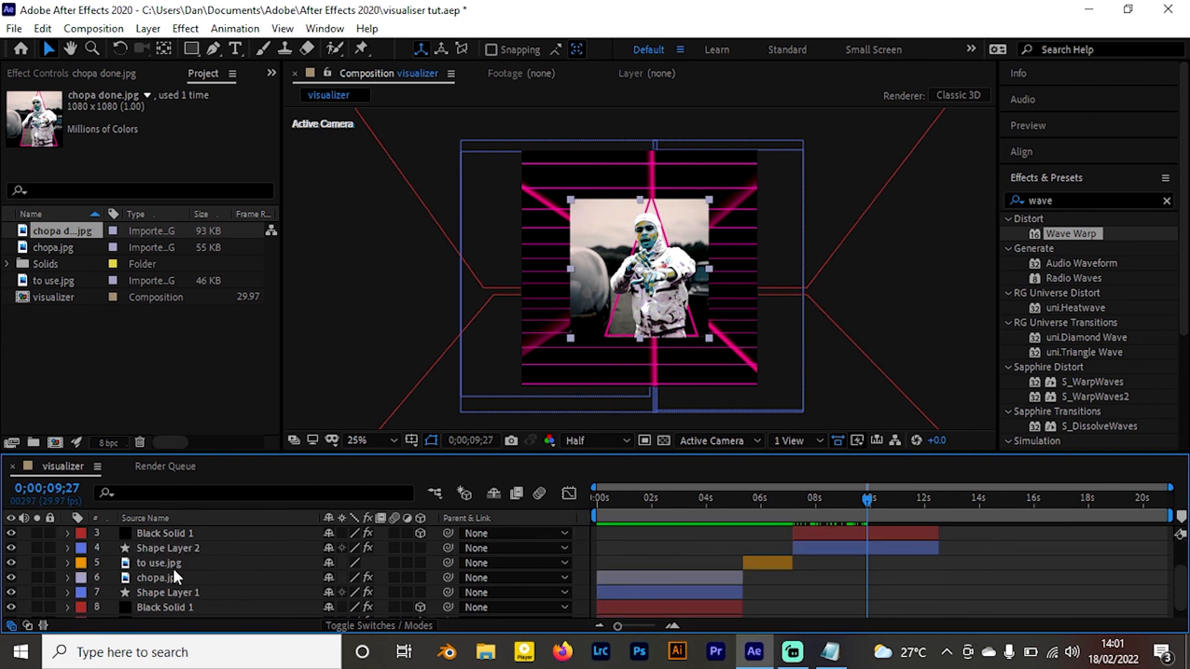
{"action": "left_click", "coordinate": [173, 576]}
{"action": "left_click", "coordinate": [60, 111]}
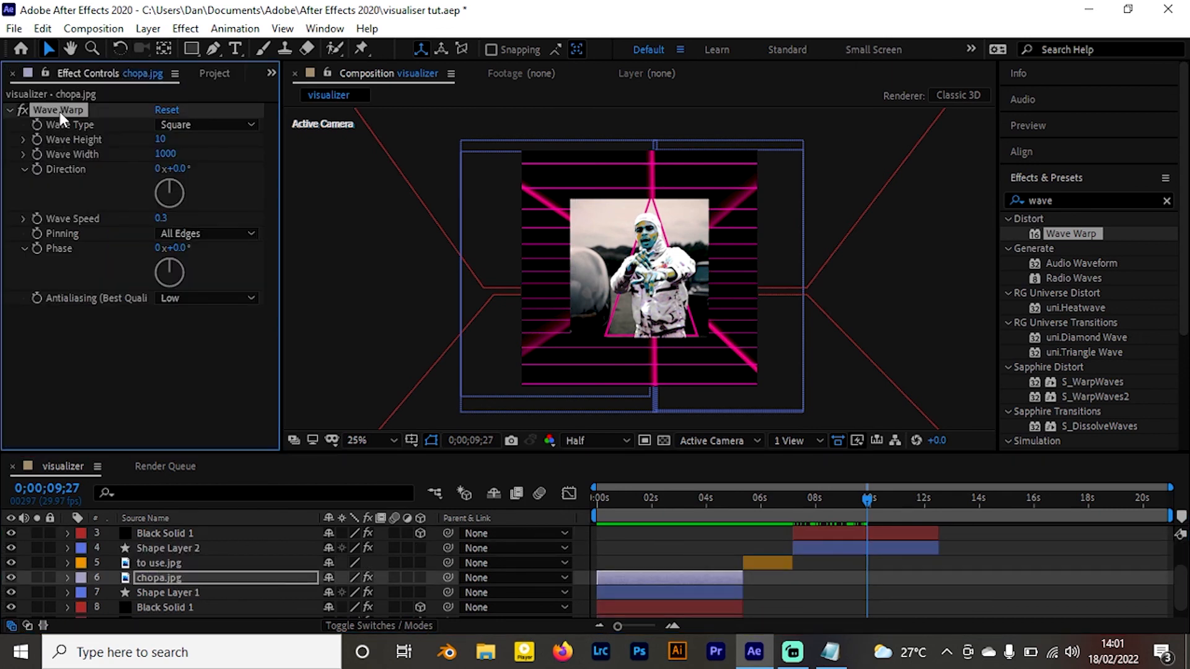
{"action": "scroll", "coordinate": [850, 530], "scroll_direction": "up", "scroll_amount": 2}
{"action": "left_click", "coordinate": [850, 532]}
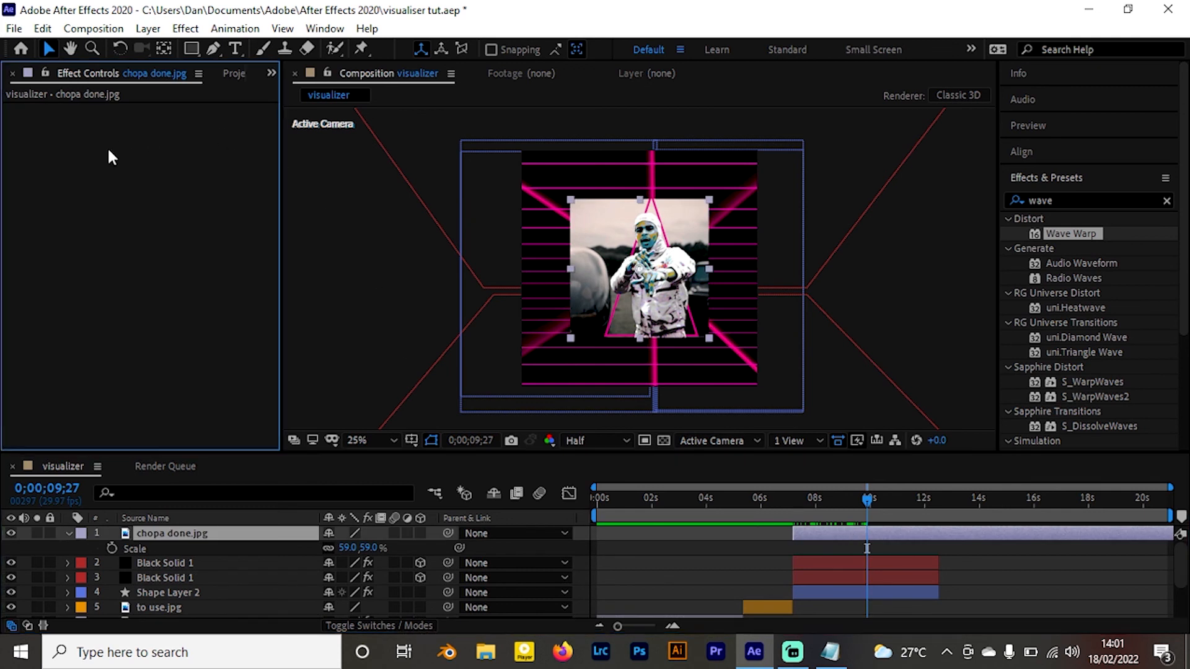
Split chopa done.jpg at 0;00;12;15, delete the part after the cut, and preview the whole sequence from the start
{"action": "left_click_drag", "start_coordinate": [867, 500], "coordinate": [936, 504]}
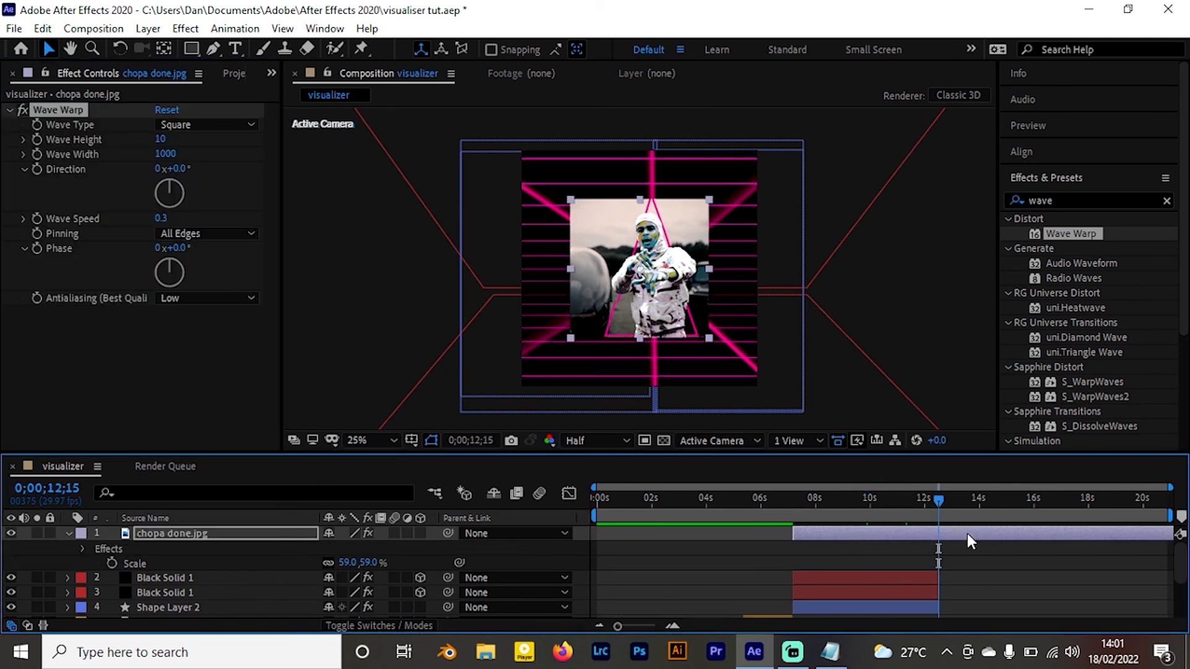
{"action": "key", "text": "ctrl+shift+d"}
{"action": "key", "text": "Delete"}
{"action": "key", "text": "Home"}
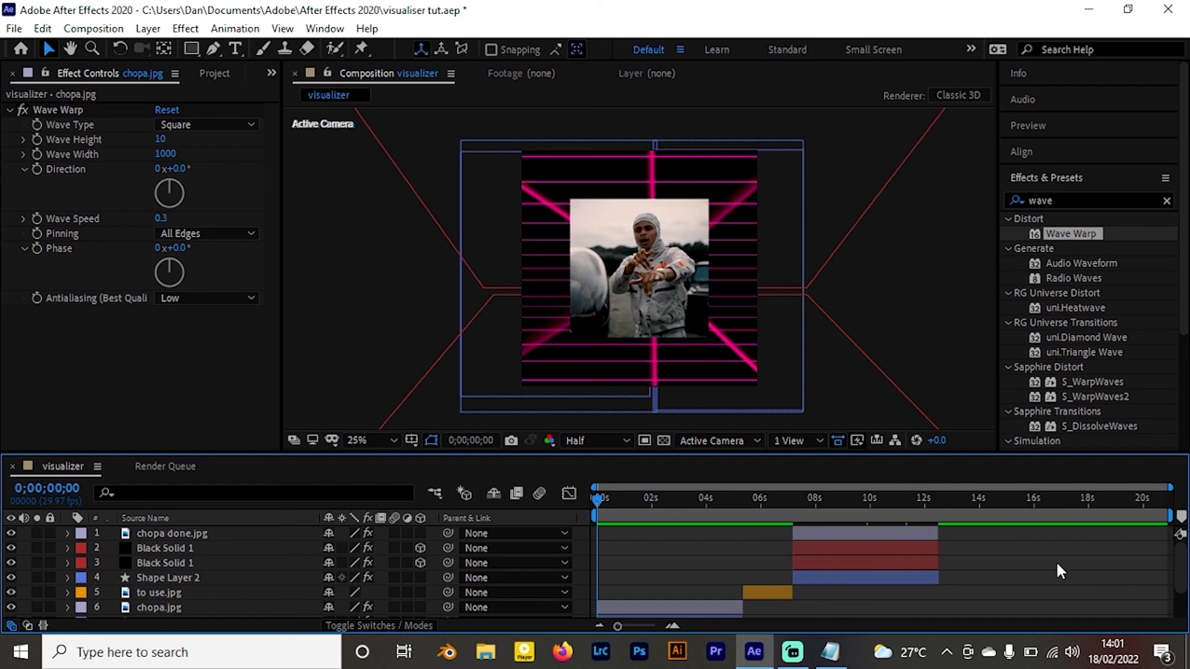
{"action": "key", "text": "space"}
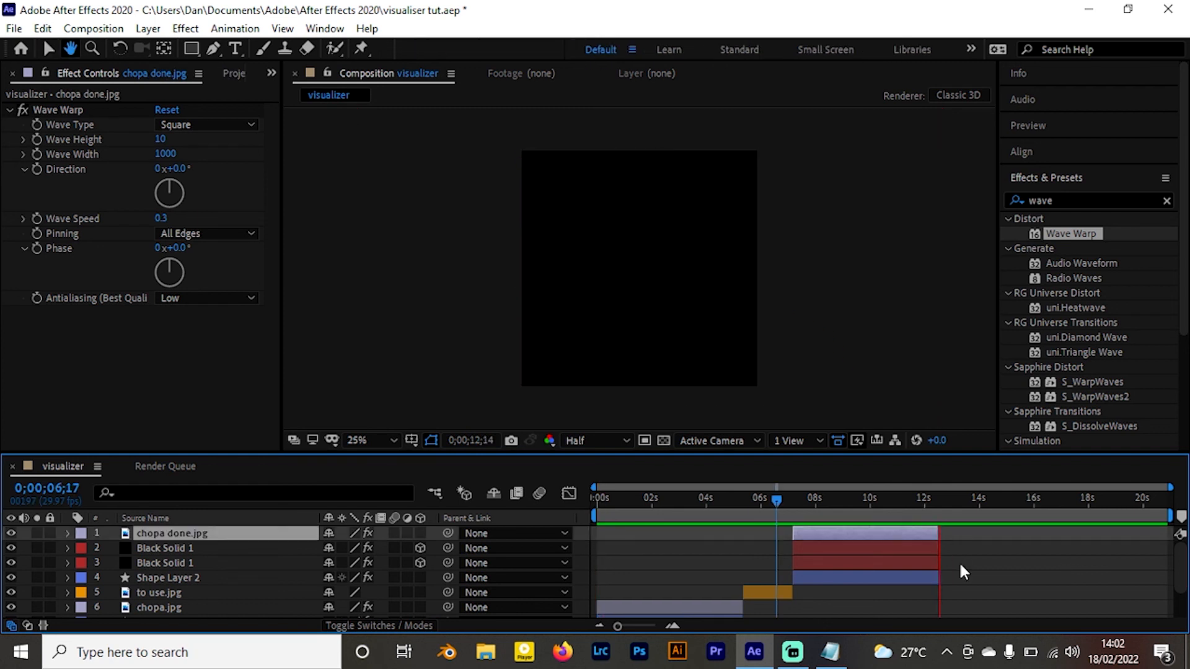
{"action": "key", "text": "space"}
Pre-compose chopa.jpg, Shape Layer 1 and the two Black Solid 1 layers of the first section as "slide 1"
{"action": "scroll", "coordinate": [959, 571], "scroll_direction": "down", "scroll_amount": 1}
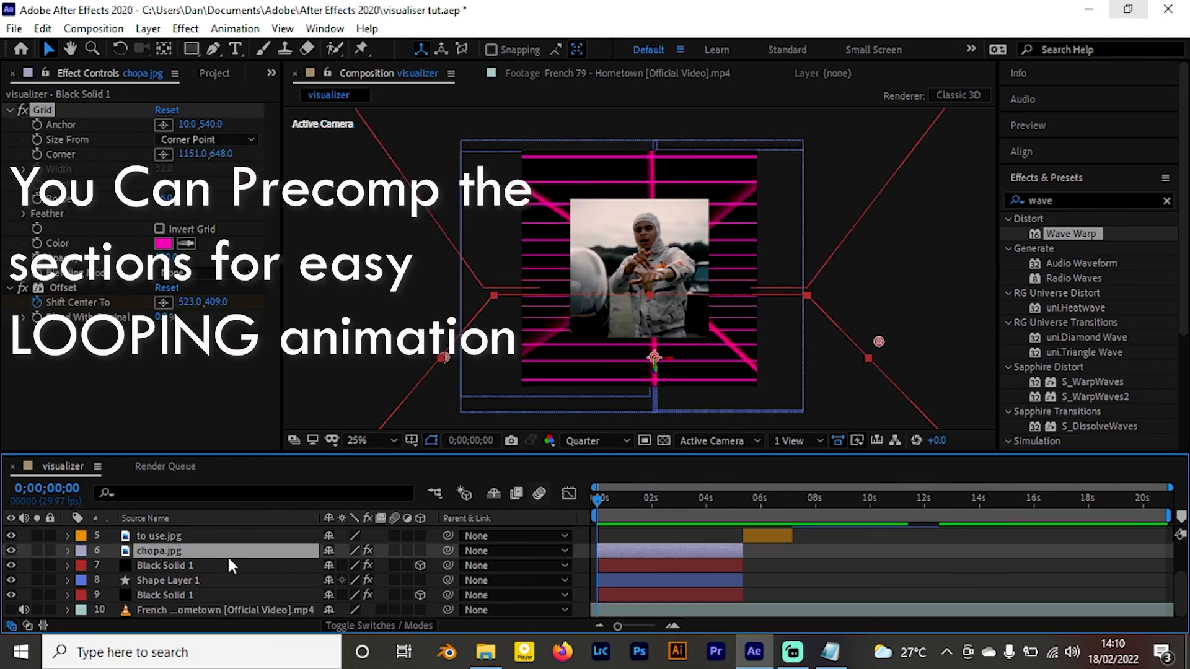
{"action": "left_click", "coordinate": [228, 552]}
{"action": "left_click", "coordinate": [264, 594], "text": "shift"}
{"action": "right_click", "coordinate": [264, 594]}
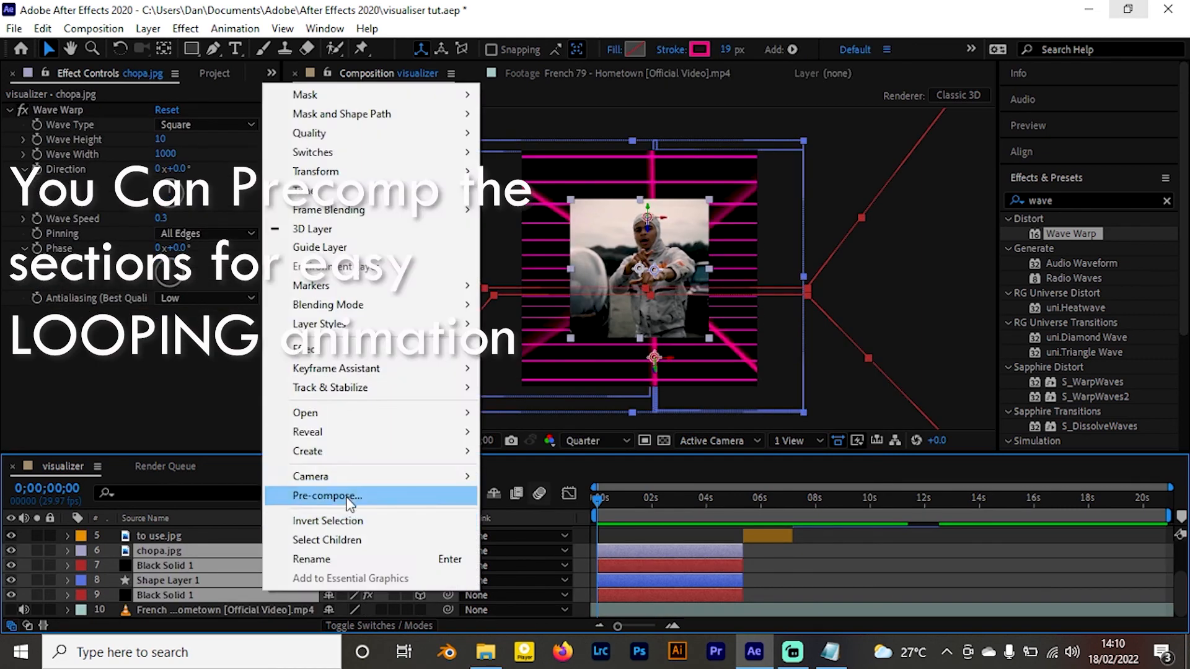
{"action": "left_click", "coordinate": [347, 496]}
{"action": "type", "text": "slide 1"}
{"action": "key", "text": "Return"}
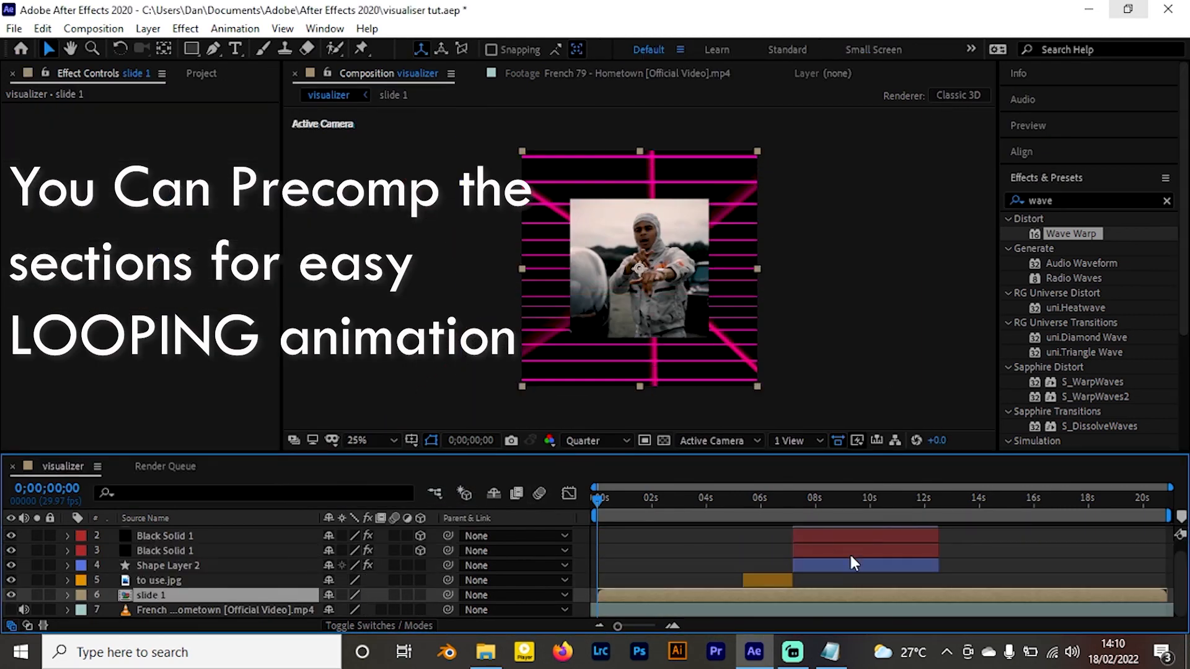
Trim the end of the slide 1 layer to 0;00;05;11, where to use.jpg begins
{"action": "left_click", "coordinate": [743, 503]}
{"action": "key", "text": "alt+]"}
{"action": "left_click", "coordinate": [775, 562]}
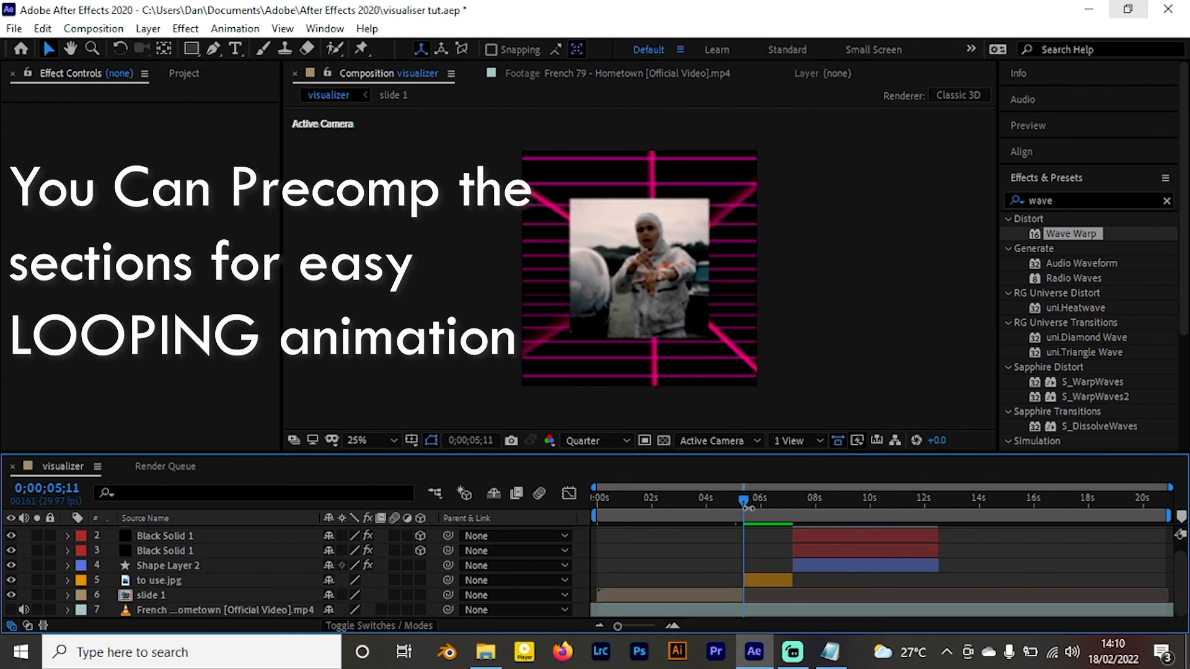
Pre-compose chopa done.jpg, Shape Layer 2 and the two duplicated Black Solid 1 layers as "slide 2"
{"action": "left_click", "coordinate": [798, 500]}
{"action": "scroll", "coordinate": [1014, 561], "scroll_direction": "up", "scroll_amount": 1}
{"action": "left_click_drag", "start_coordinate": [1010, 583], "coordinate": [875, 536]}
{"action": "right_click", "coordinate": [875, 538]}
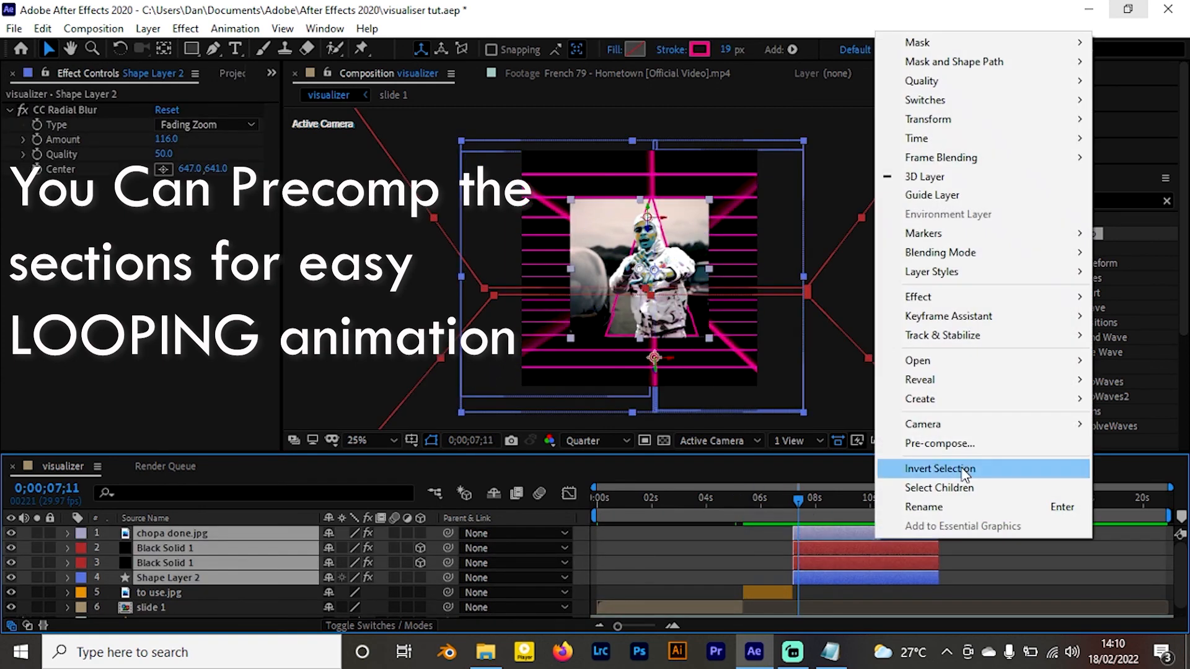
{"action": "left_click", "coordinate": [939, 443]}
{"action": "type", "text": "slide 2"}
{"action": "key", "text": "Return"}
Cut the slide 2 layer at 0;00;07;04 and 0;00;12;14, deleting the parts before and after that range
{"action": "key", "text": "ctrl+shift+d"}
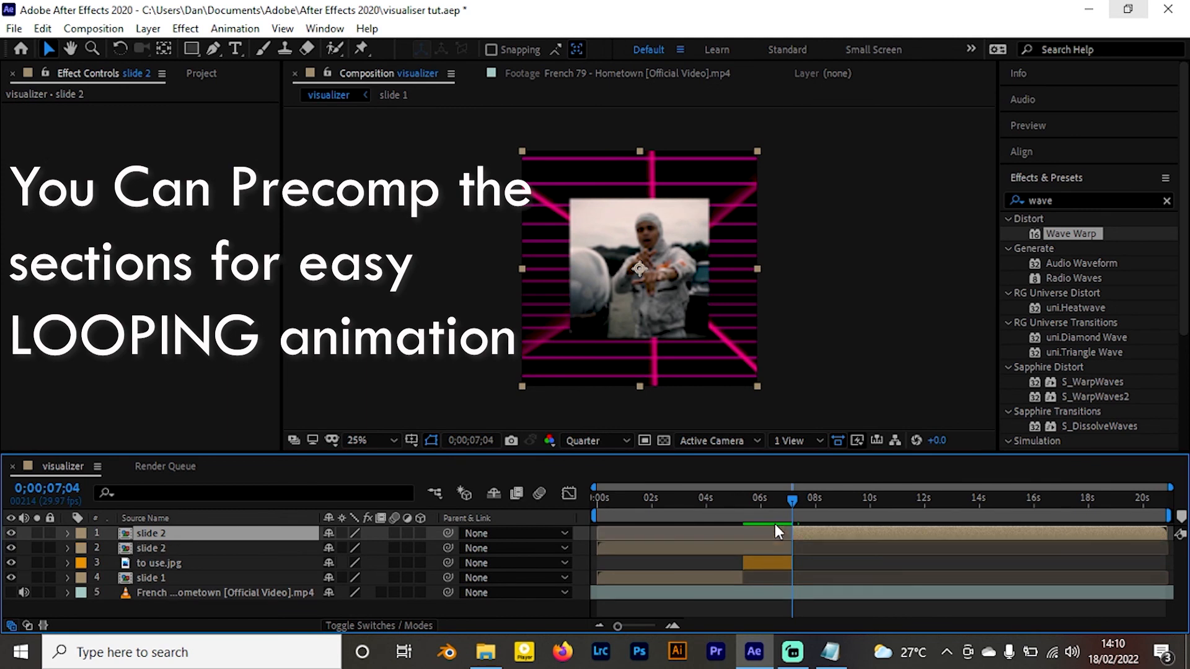
{"action": "left_click", "coordinate": [746, 550]}
{"action": "key", "text": "Delete"}
{"action": "left_click_drag", "start_coordinate": [794, 501], "coordinate": [940, 509]}
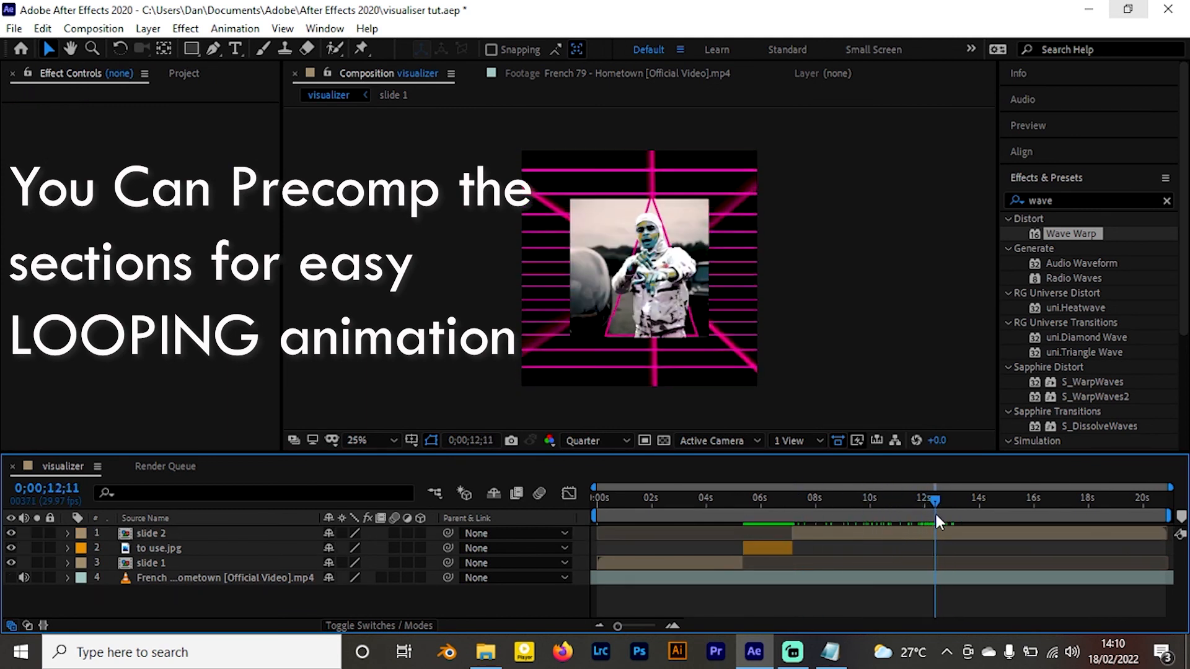
{"action": "key", "text": "ctrl+shift+d"}
{"action": "key", "text": "Delete"}
{"action": "left_click", "coordinate": [681, 559]}
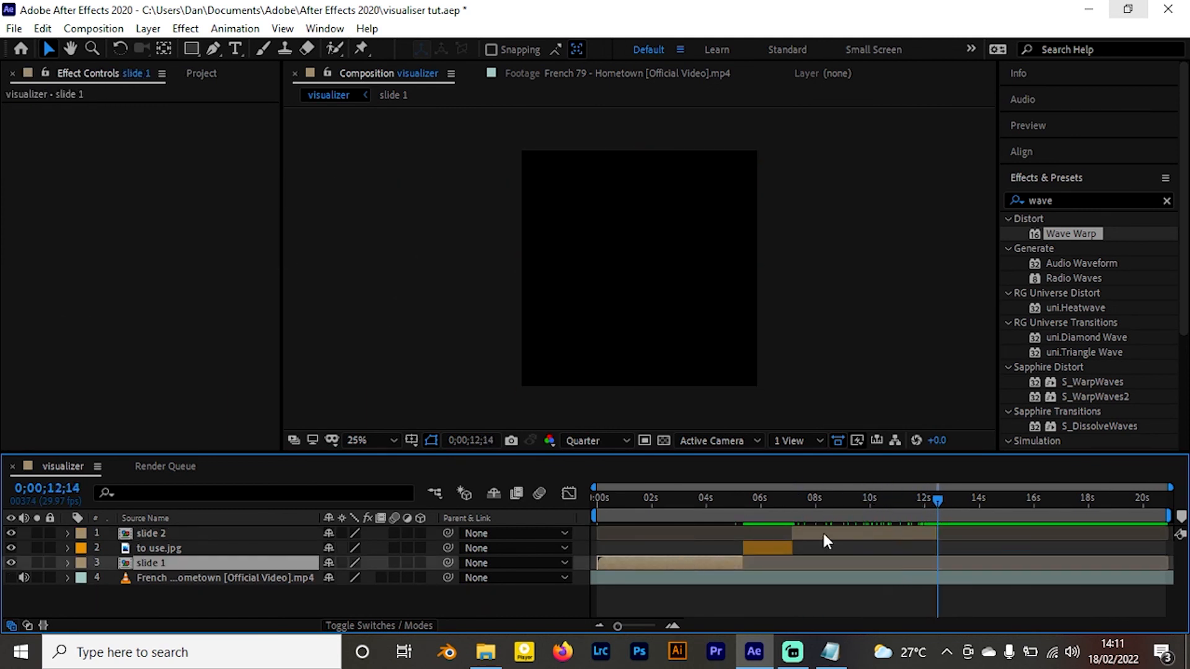
Duplicate the slide 1, to use.jpg and slide 2 layers together and move the copies along the timeline to follow the originals
{"action": "left_click", "coordinate": [824, 533], "text": "ctrl"}
{"action": "left_click", "coordinate": [753, 551], "text": "ctrl"}
{"action": "key", "text": "ctrl+d"}
{"action": "left_click_drag", "start_coordinate": [703, 592], "coordinate": [927, 591]}
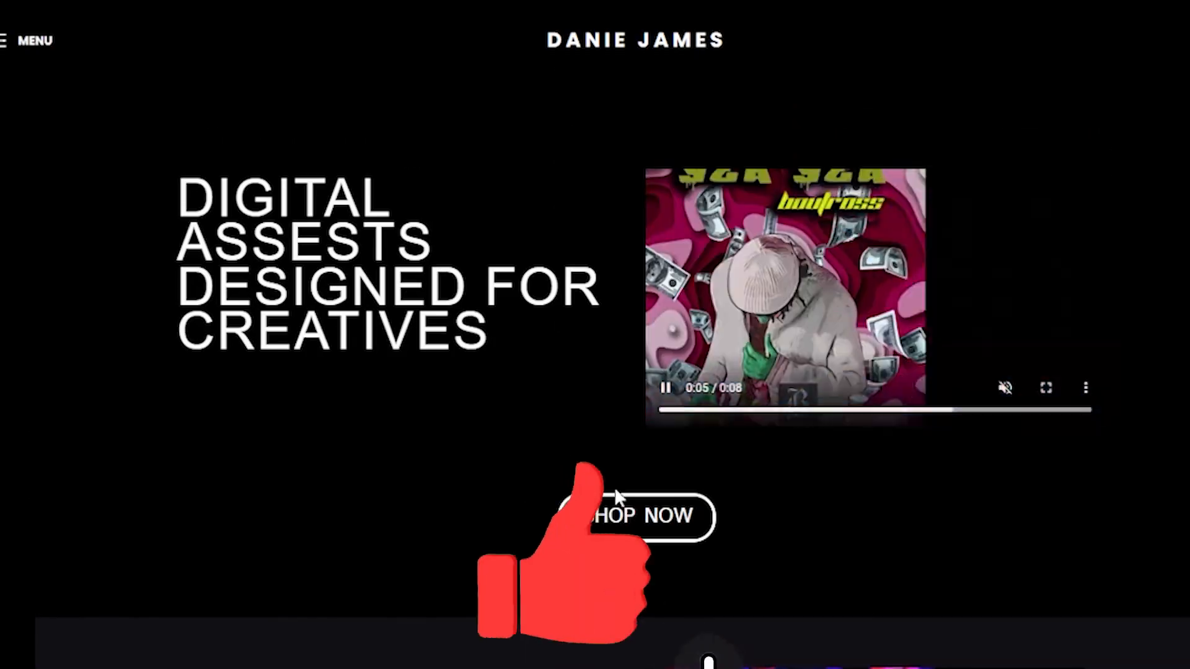
Switch to the web browser, open the digital assets shop and examine the Cinematic Sunset LUTs product page
{"action": "left_click", "coordinate": [620, 503]}
{"action": "scroll", "coordinate": [637, 411], "scroll_direction": "down", "scroll_amount": 5}
{"action": "left_click", "coordinate": [442, 282]}
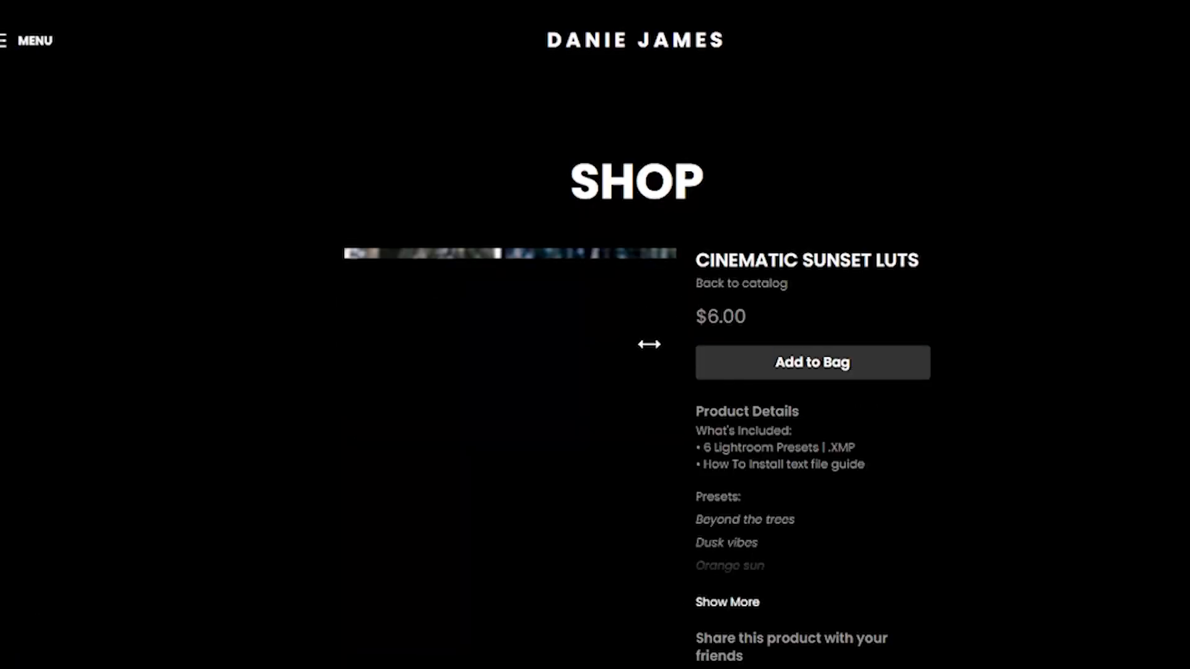
{"action": "scroll", "coordinate": [595, 335], "scroll_direction": "down", "scroll_amount": 3}
{"action": "left_click", "coordinate": [567, 583]}
{"action": "left_click", "coordinate": [583, 582]}
{"action": "scroll", "coordinate": [192, 234], "scroll_direction": "up", "scroll_amount": 3}
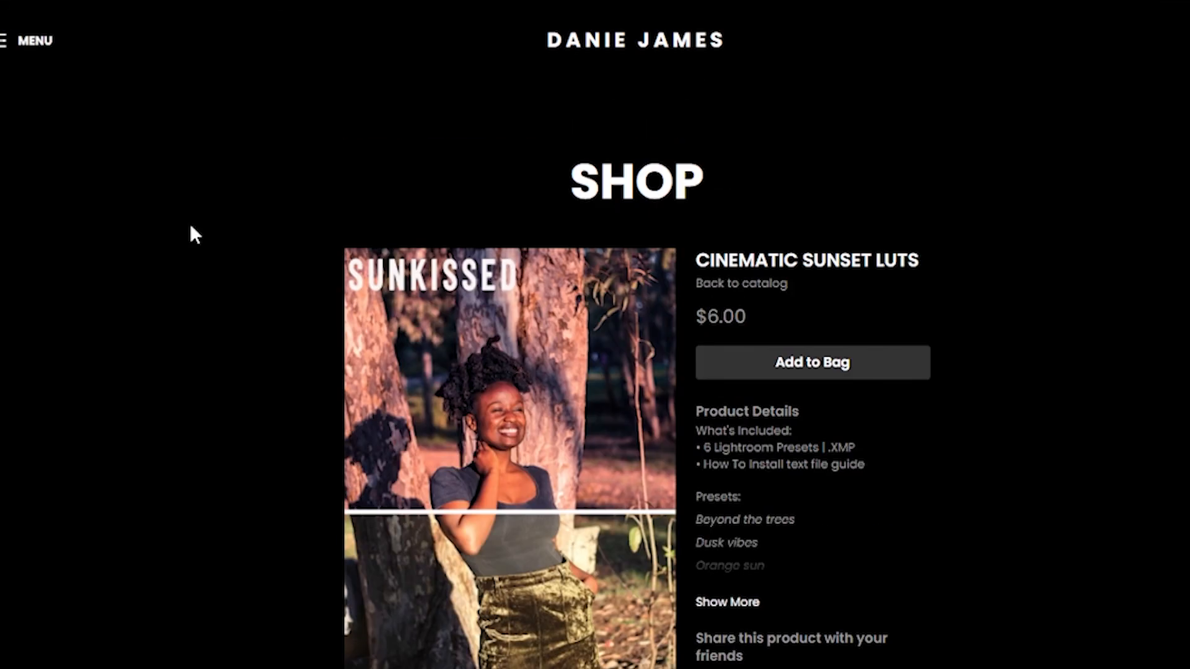
Return to the shop catalog and view the Paper Rip Texture Pack collection
{"action": "left_click", "coordinate": [731, 281]}
{"action": "scroll", "coordinate": [672, 221], "scroll_direction": "up", "scroll_amount": 3}
{"action": "left_click", "coordinate": [839, 225]}
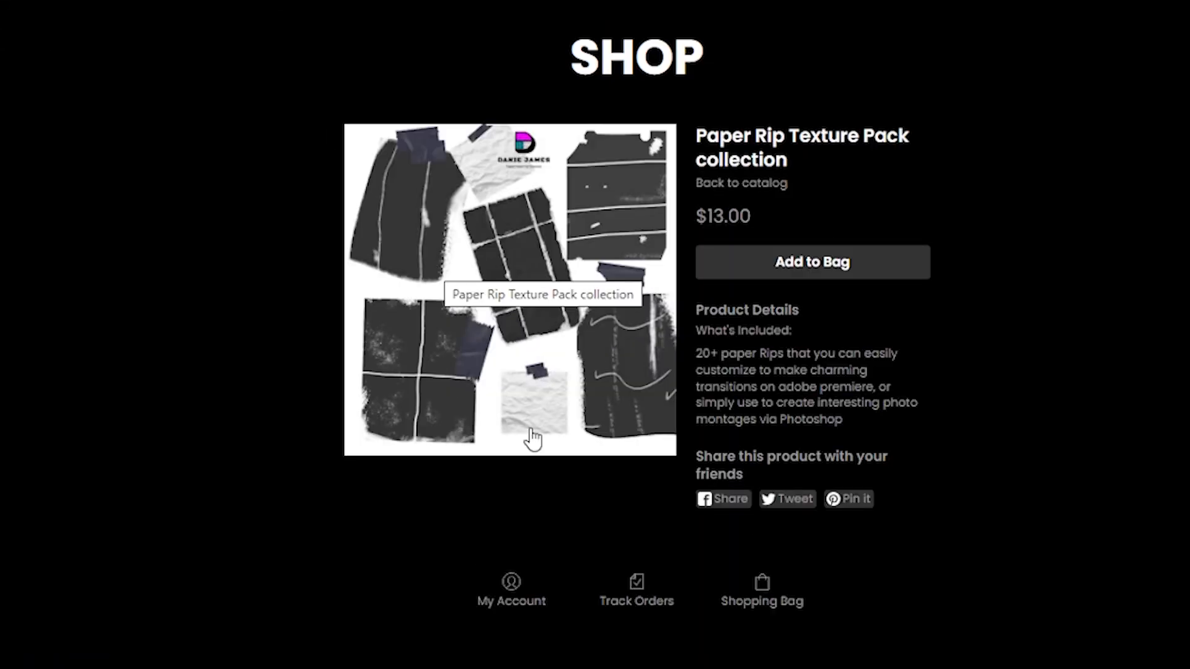
Go back to the shop catalog and view the Image Overlay Aesthetics pack product page
{"action": "key", "text": "alt+Left"}
{"action": "left_click", "coordinate": [580, 358]}
{"action": "left_click", "coordinate": [440, 565]}
{"action": "left_click", "coordinate": [508, 573]}
{"action": "left_click", "coordinate": [566, 576]}
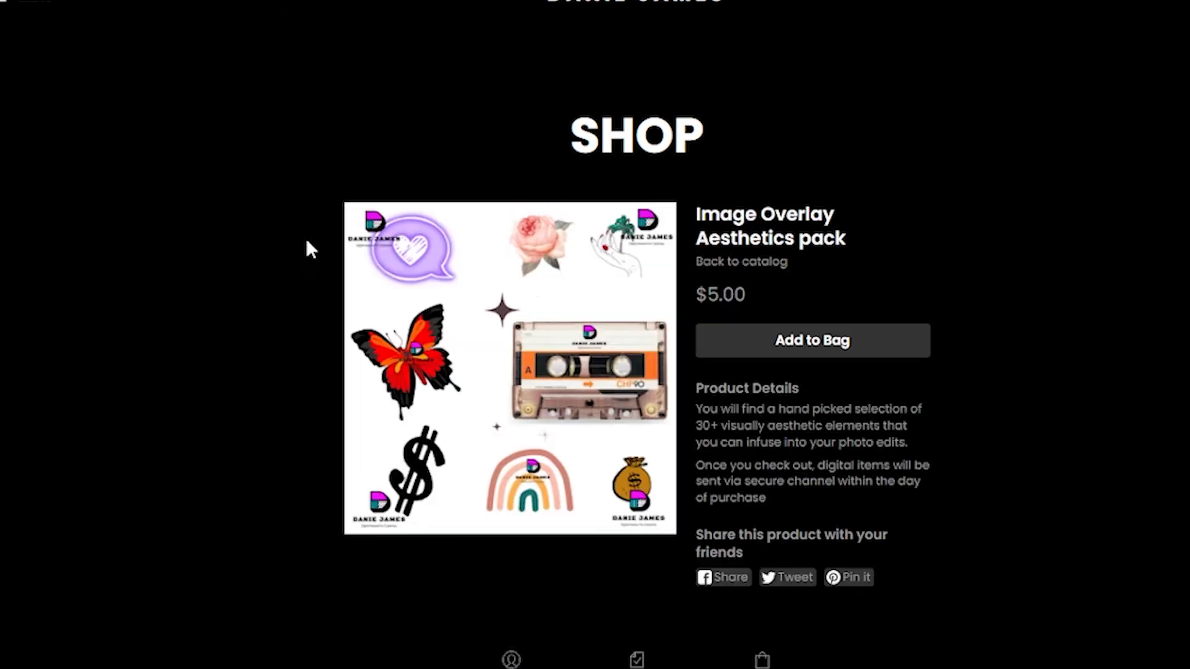
{"action": "scroll", "coordinate": [297, 198], "scroll_direction": "down", "scroll_amount": 1}
{"action": "left_click", "coordinate": [451, 165]}
{"action": "left_click", "coordinate": [1103, 128]}
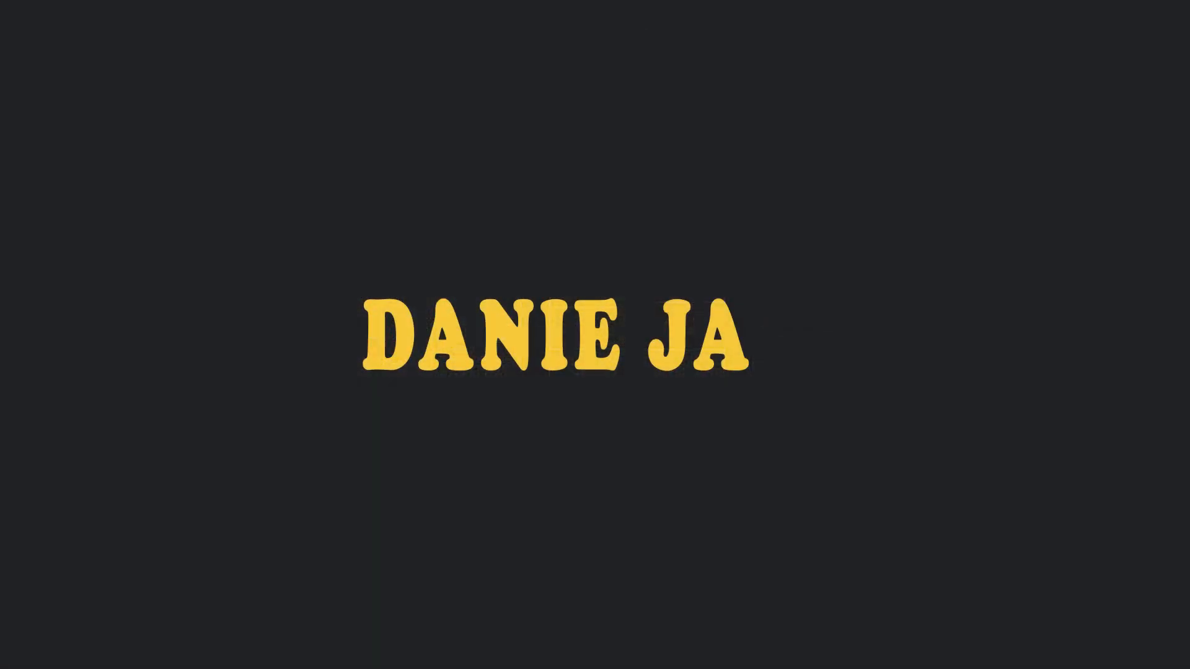